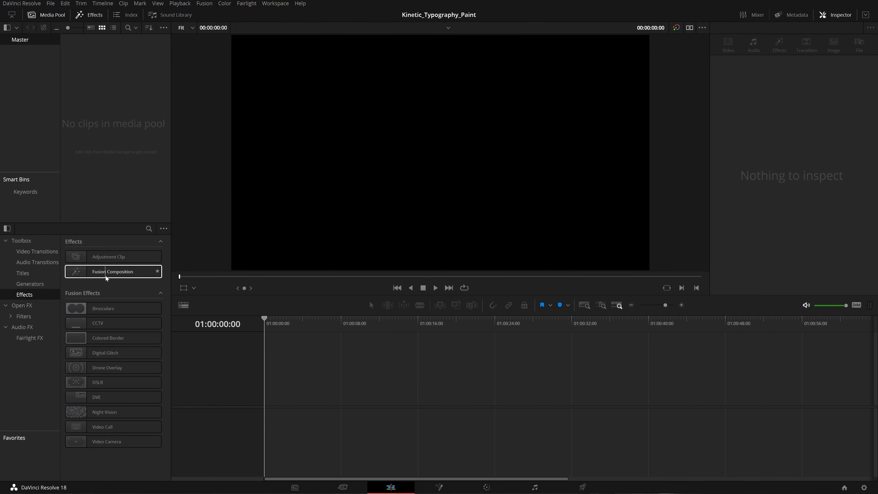
drag(106, 278, 266, 400)
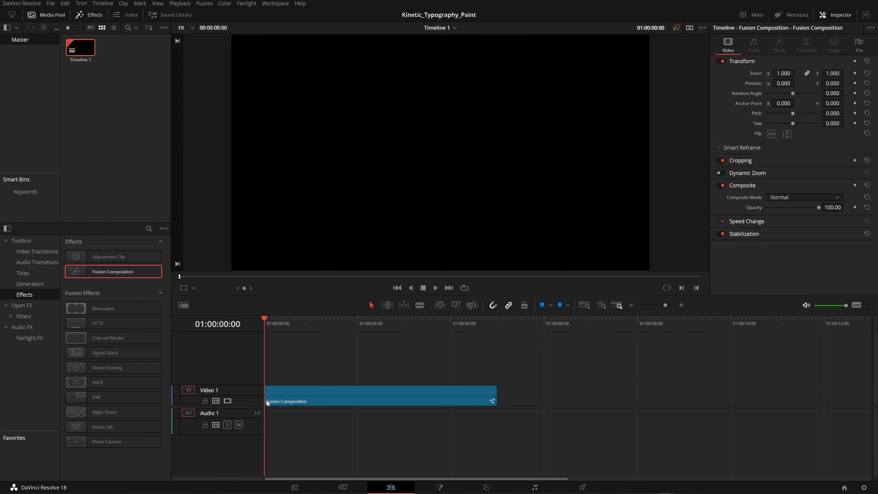
click(309, 399)
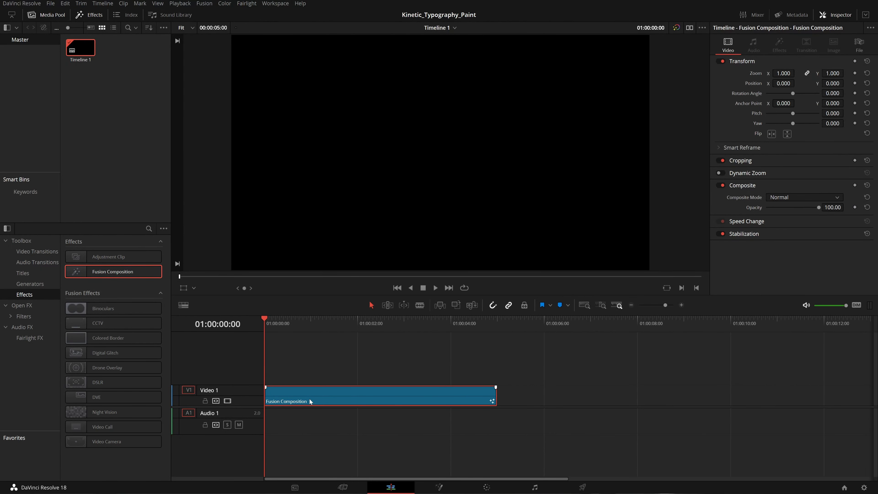
key(Delete)
click(79, 51)
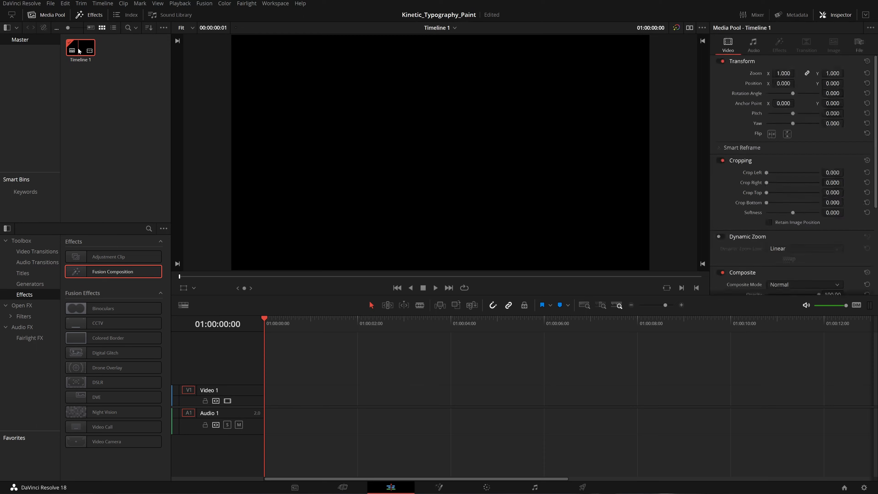
key(Delete)
key(Return)
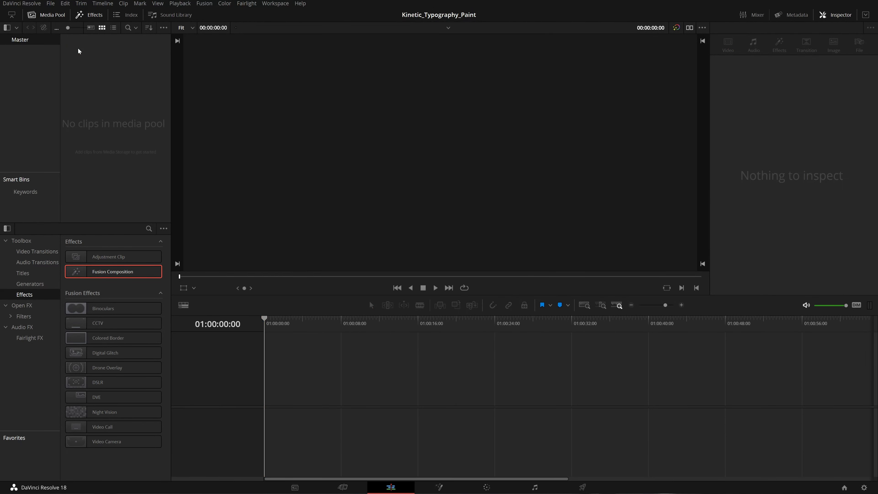
- Change the project's timeline frame rate to 60 frames per second and save the project settings
click(136, 288)
click(865, 487)
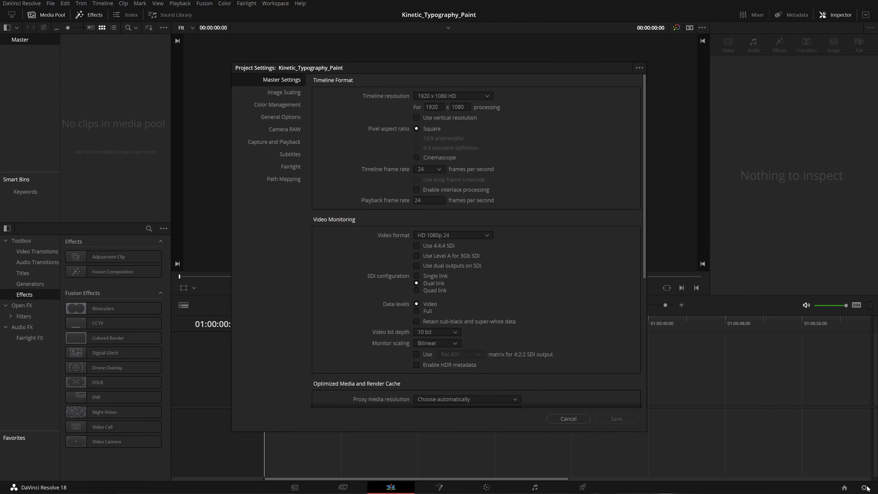
click(436, 171)
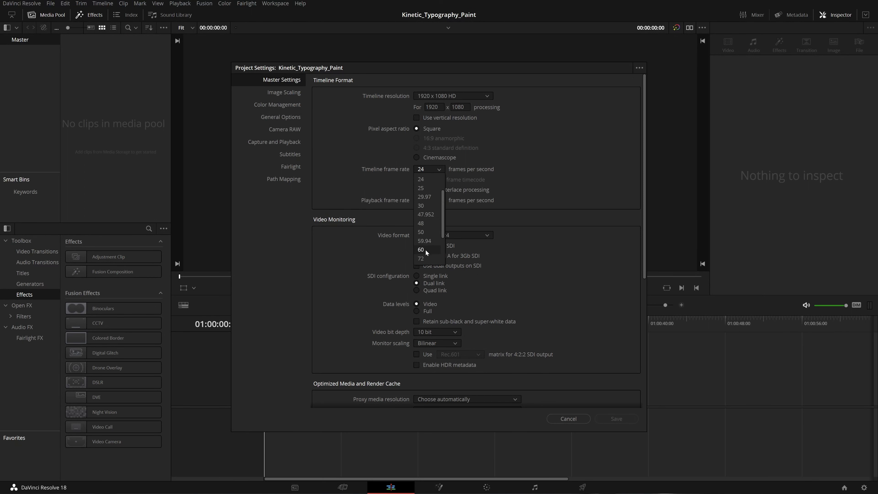
click(422, 249)
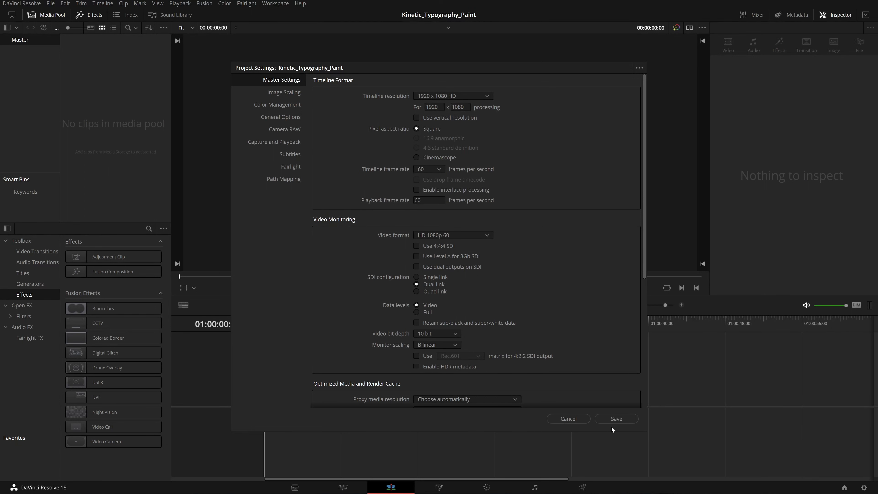
click(614, 416)
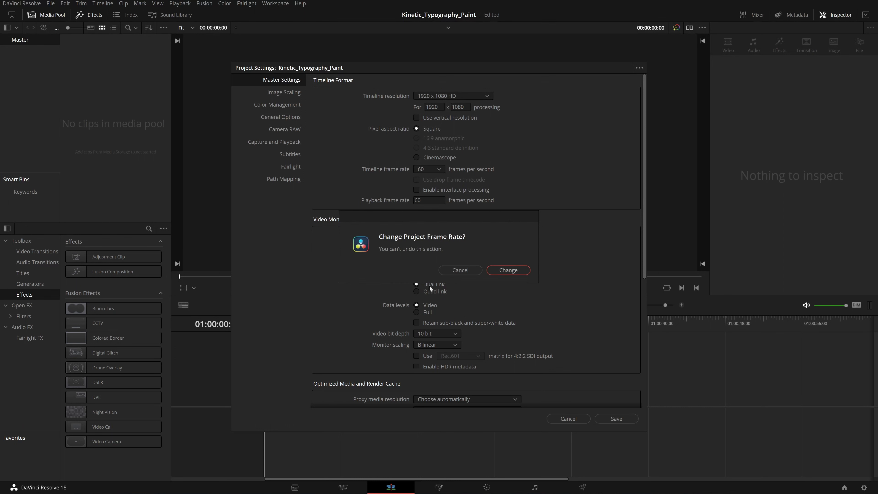
click(500, 270)
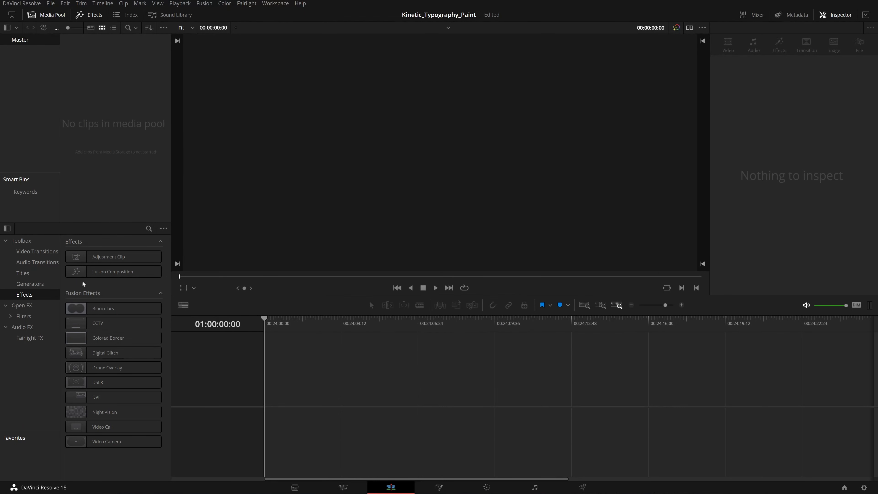
- Add a Fusion Composition to the empty timeline and check the frame rate in Timeline 1's settings
drag(90, 271, 310, 387)
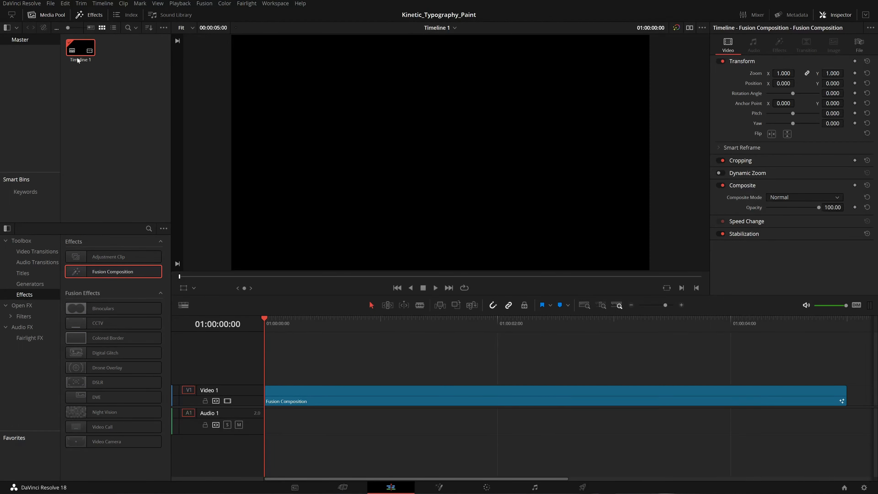
right_click(81, 50)
mouse_move(242, 57)
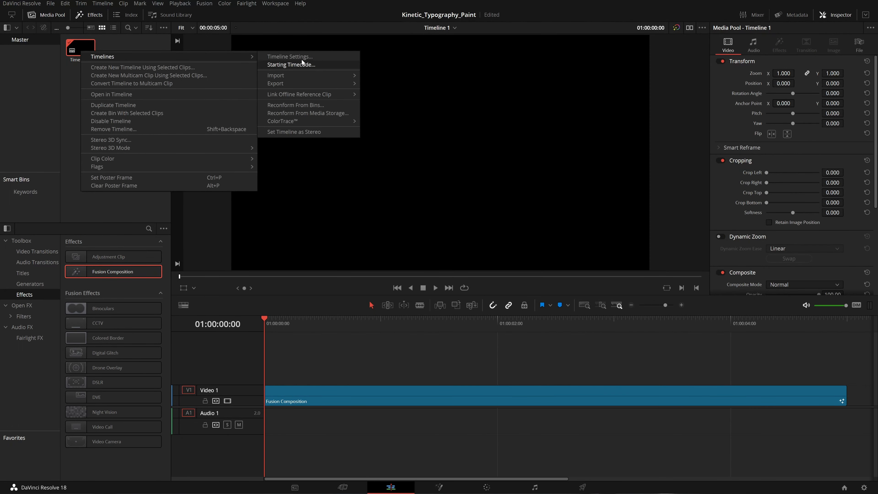
click(302, 60)
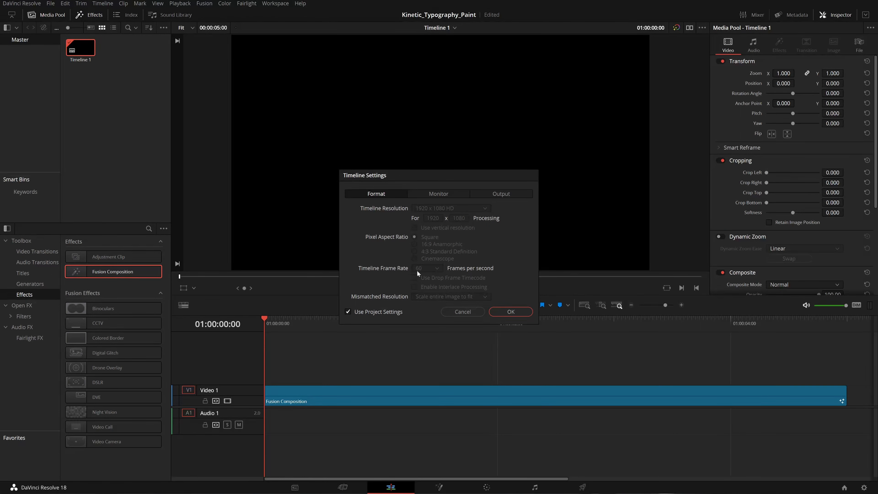
click(503, 311)
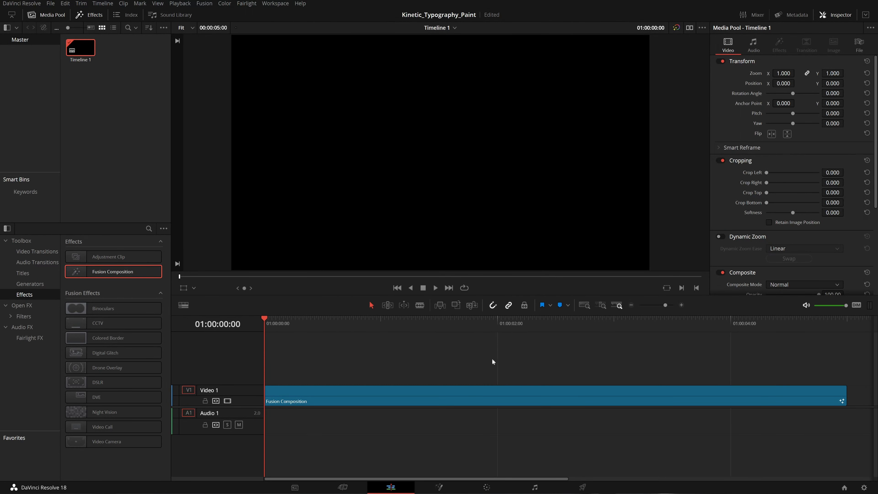
- Open the Fusion Composition clip on the Fusion page
click(460, 391)
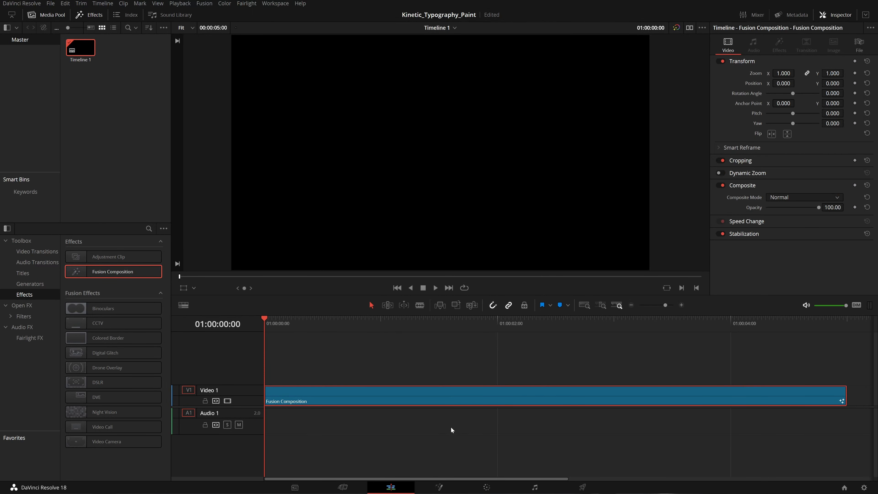
click(438, 487)
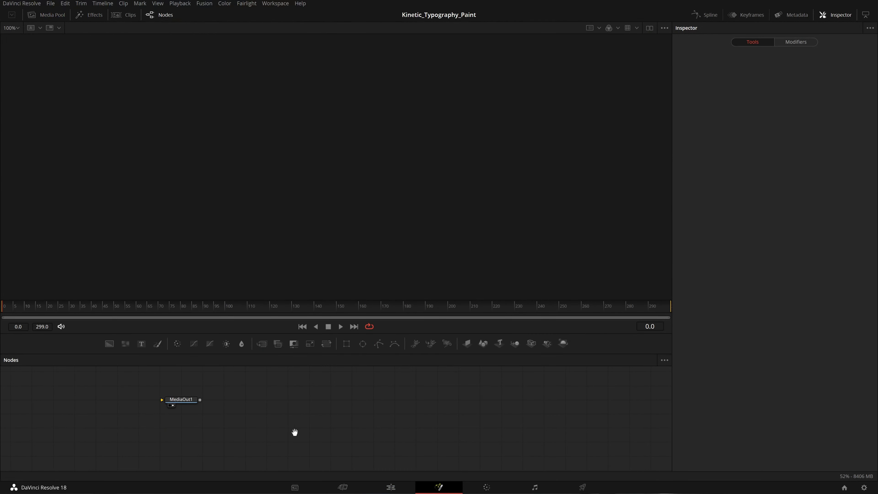
drag(294, 431, 484, 442)
drag(406, 412, 533, 423)
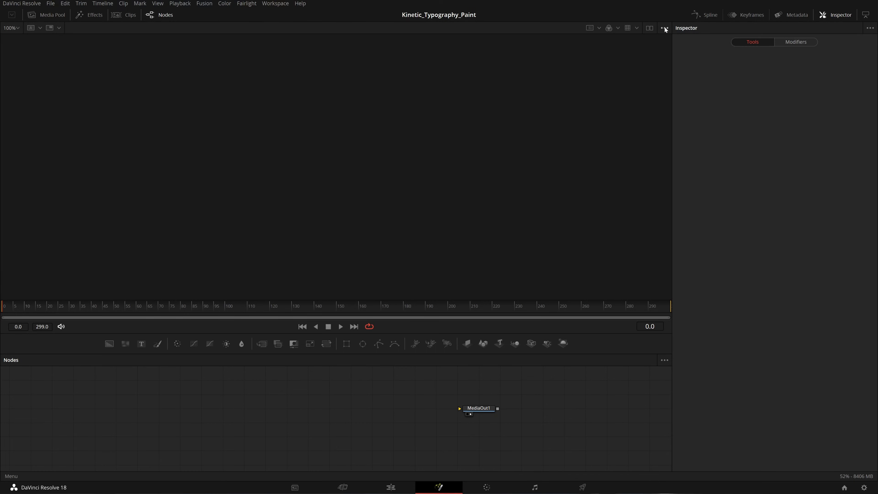
- Toggle the Fusion viewer between the single and dual layouts
click(648, 29)
click(649, 29)
click(648, 29)
click(649, 29)
click(650, 29)
click(650, 30)
- Add a Background node to the node graph and connect its output to MediaOut1
drag(400, 403, 411, 405)
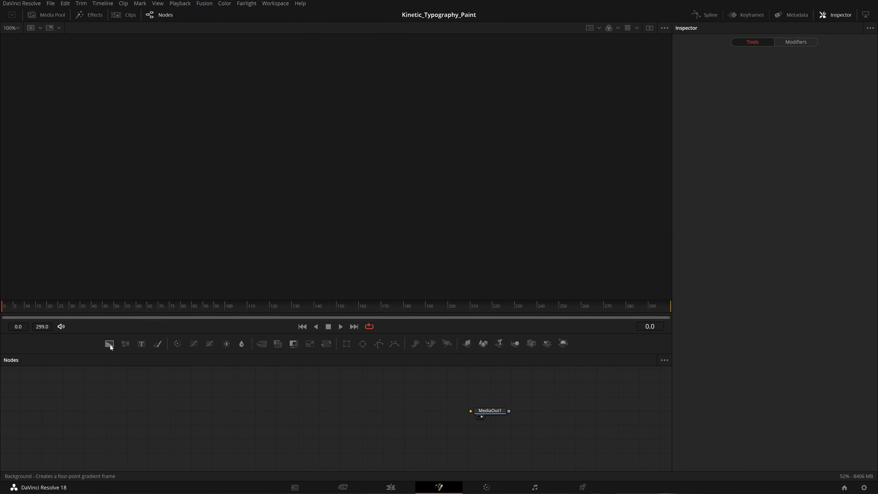
drag(110, 344, 128, 383)
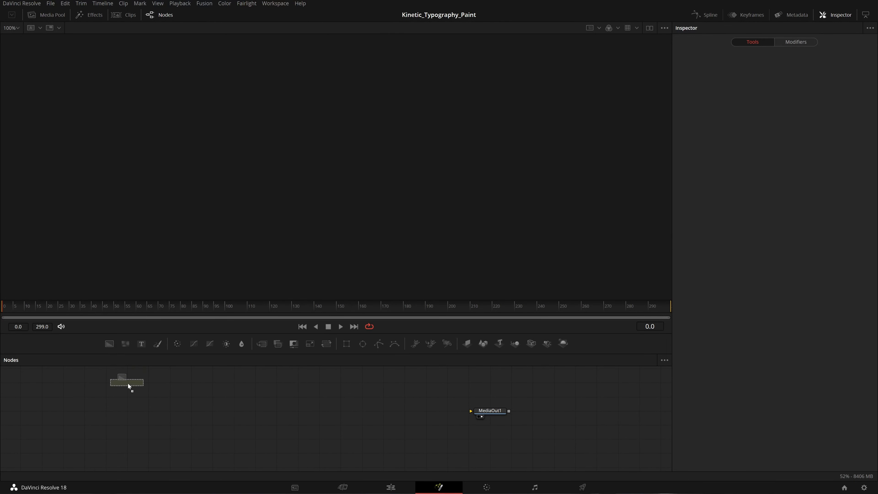
drag(120, 416, 491, 413)
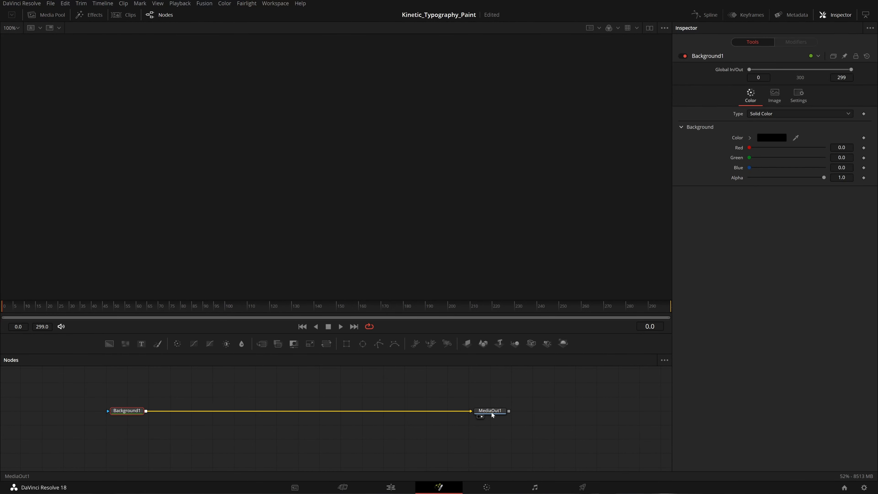
- Merge a Text node over Background1, with Merge1 in line between Background1 and MediaOut1 and Text1 above Merge1
click(131, 412)
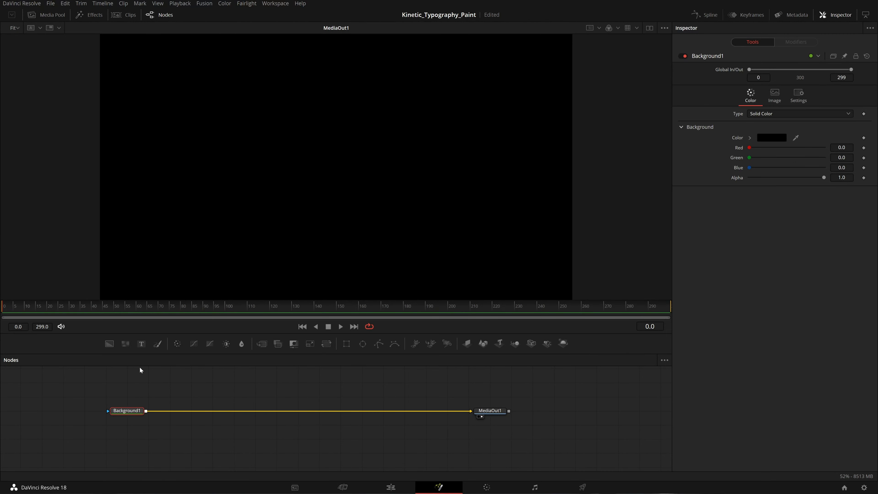
click(141, 344)
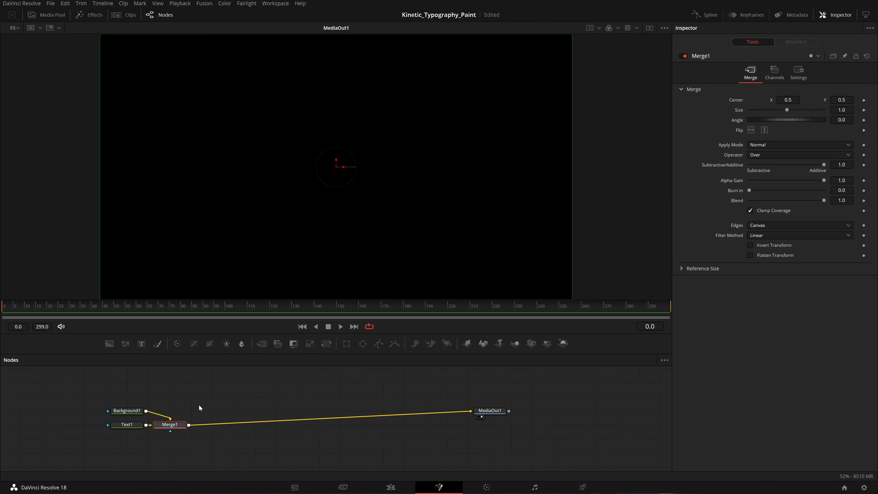
drag(173, 430, 242, 413)
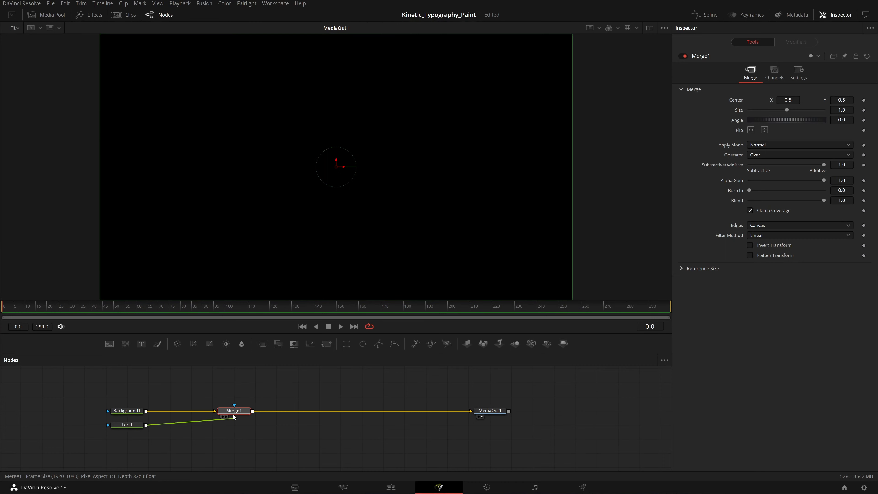
click(128, 411)
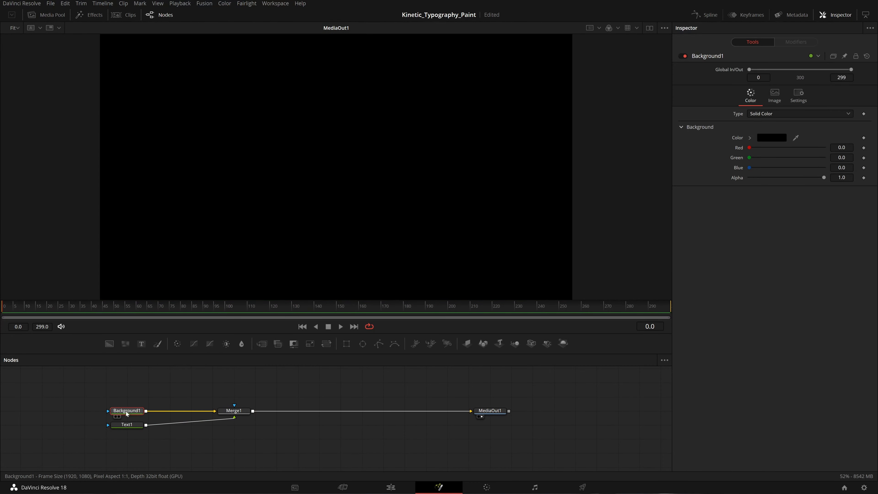
drag(239, 413, 210, 416)
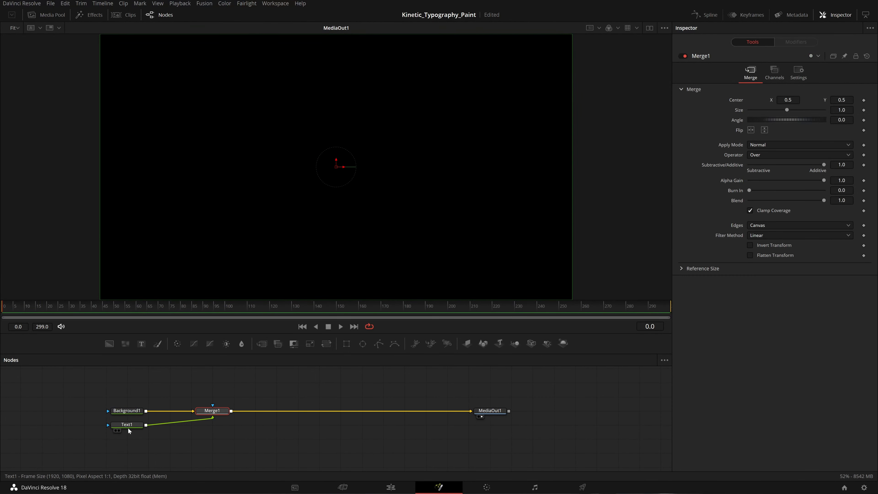
drag(128, 428, 199, 412)
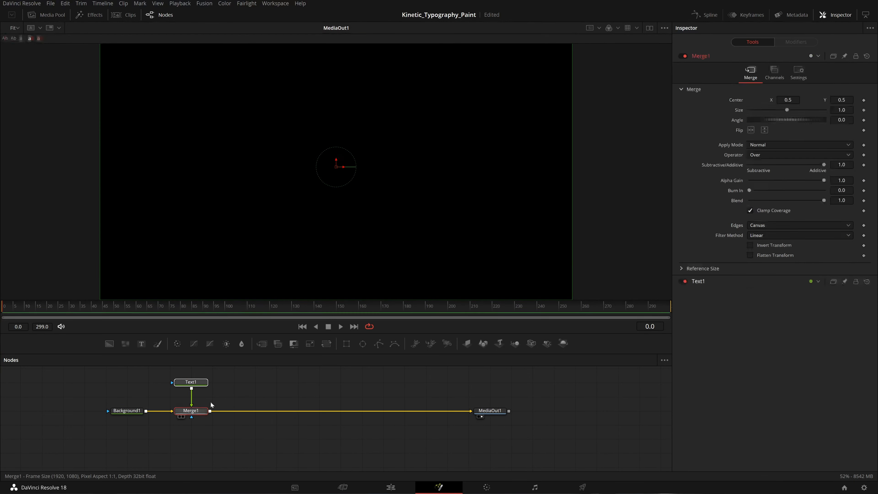
- Enter "FUSION STUDIOS." as Text1's text and set its size to 0.1
click(191, 381)
click(752, 147)
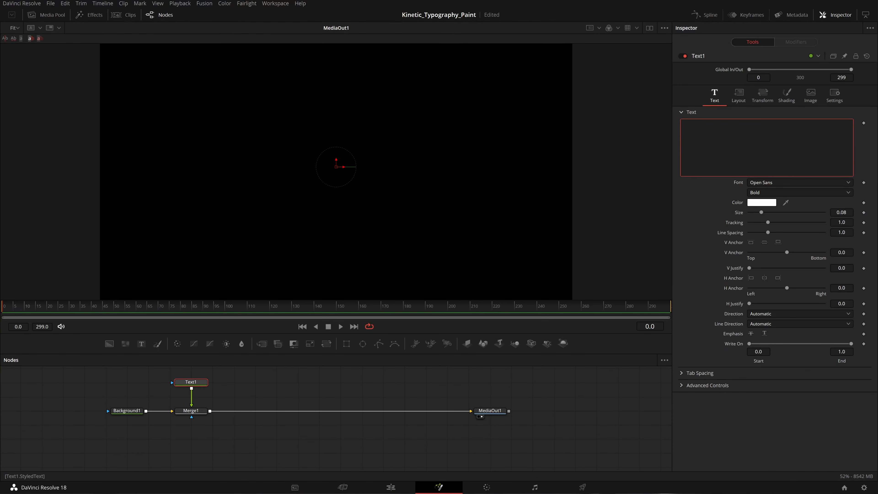
text(FUSION STUDIOS.)
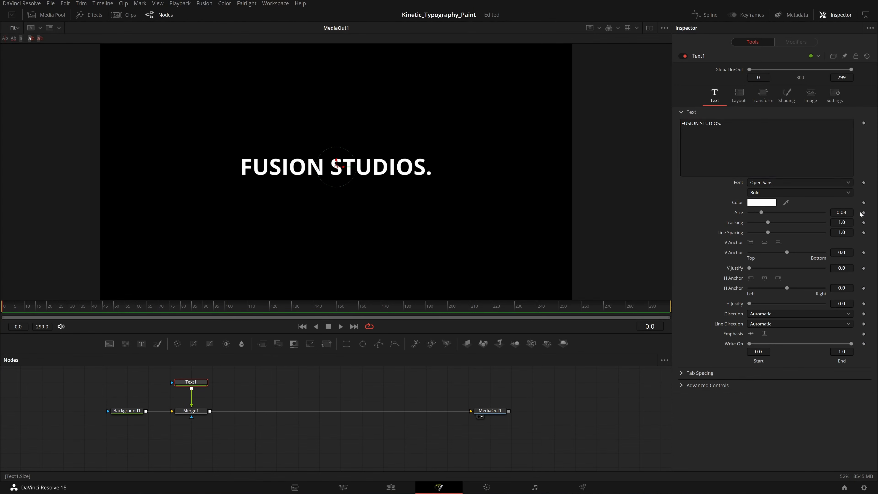
click(845, 212)
key(BackSpace)
key(BackSpace)
text(1)
key(Return)
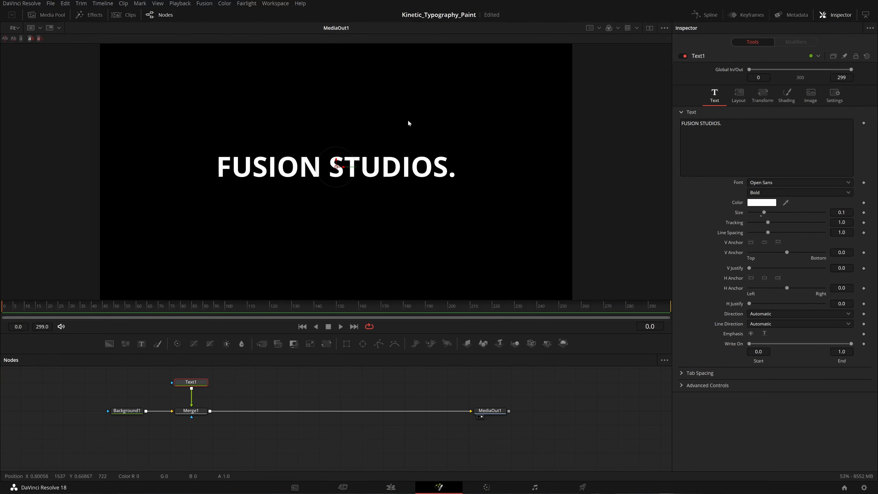
- Apply a Follower modifier to Text1's text and open the modifier's settings
right_click(737, 145)
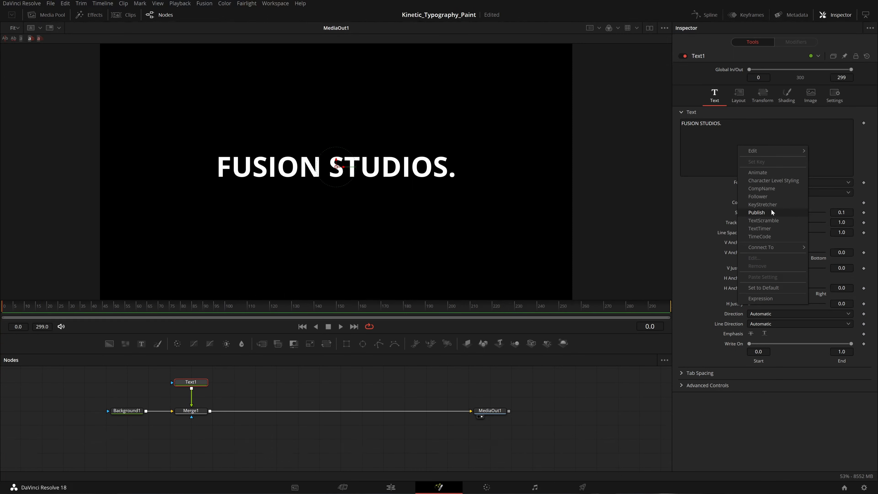
click(773, 197)
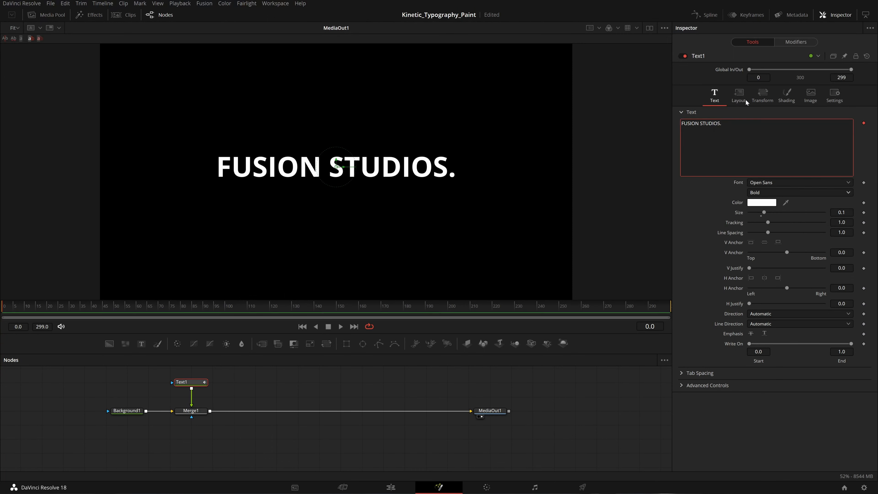
click(801, 44)
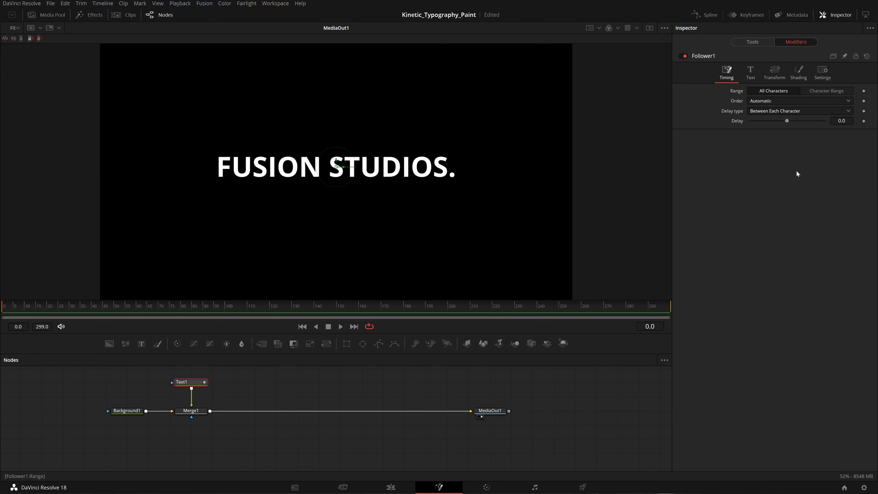
- Keyframe the Follower's character X rotation at 0.0 on frame 0
click(781, 78)
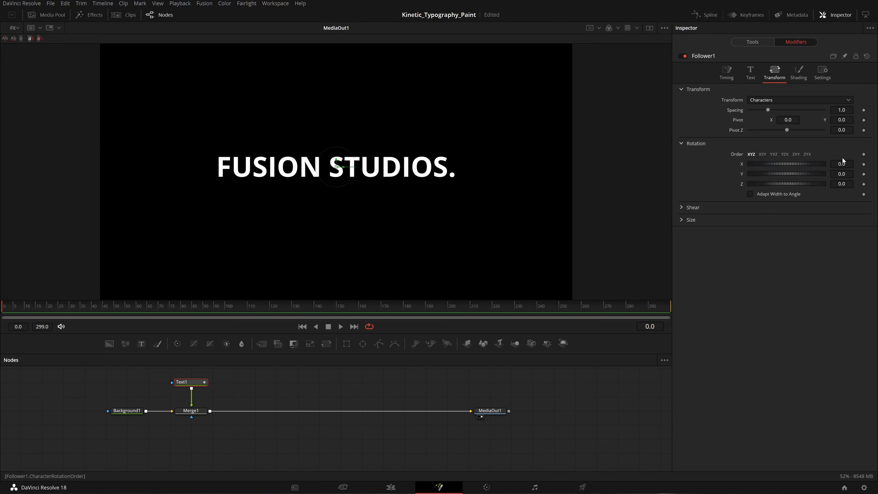
drag(842, 164, 866, 164)
double_click(786, 169)
click(863, 165)
mouse_move(841, 164)
mouse_down()
mouse_move(336, 206)
mouse_move(874, 170)
mouse_move(856, 168)
mouse_up()
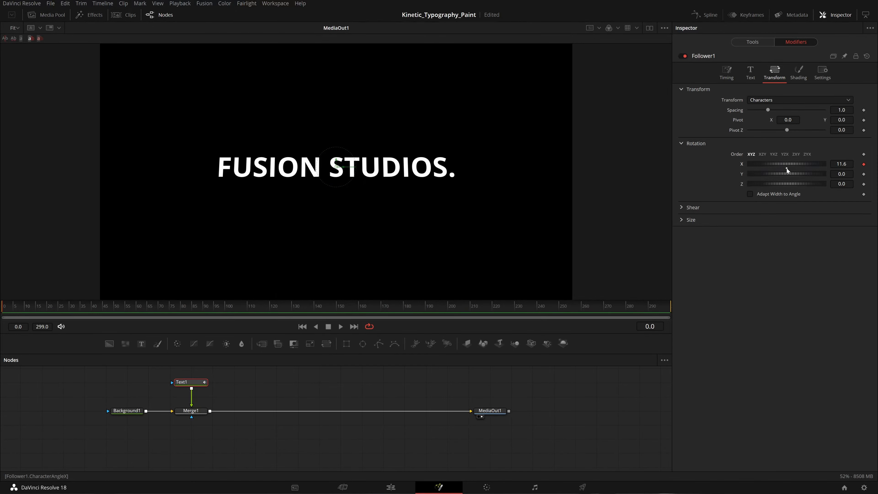
click(786, 169)
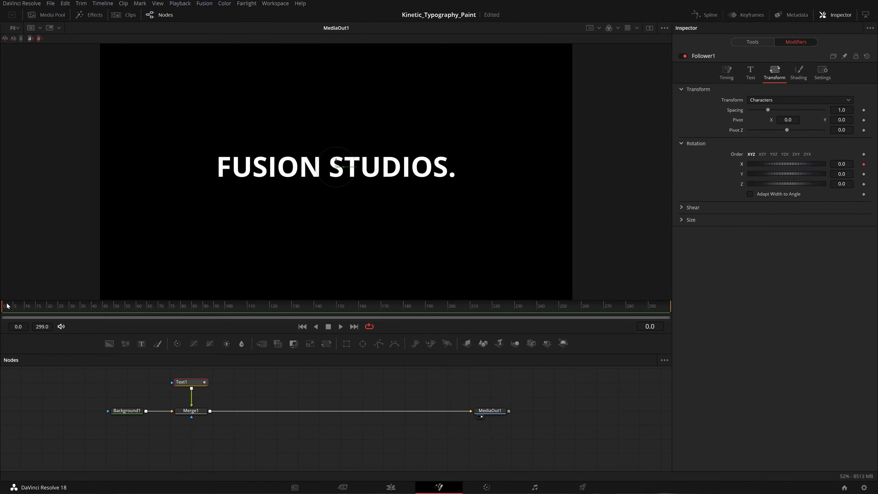
- Keyframe the Follower's character X rotation at 360.0 on frame 65 and play the animation from the start
click(34, 310)
drag(33, 310, 82, 321)
drag(71, 305, 135, 323)
drag(843, 165, 860, 164)
text(360)
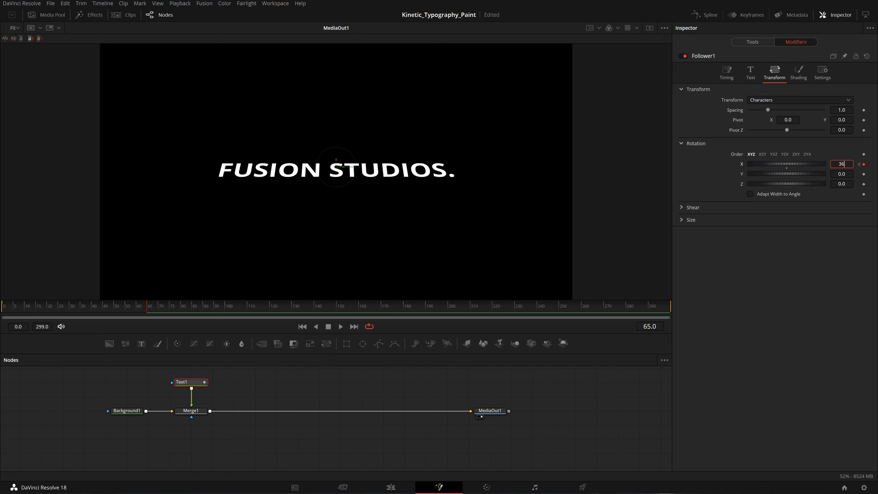
key(Return)
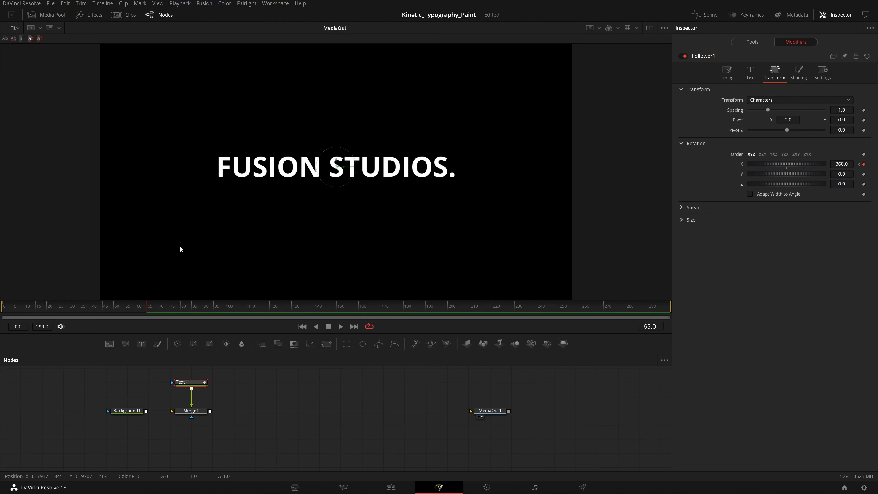
drag(128, 315, 1, 332)
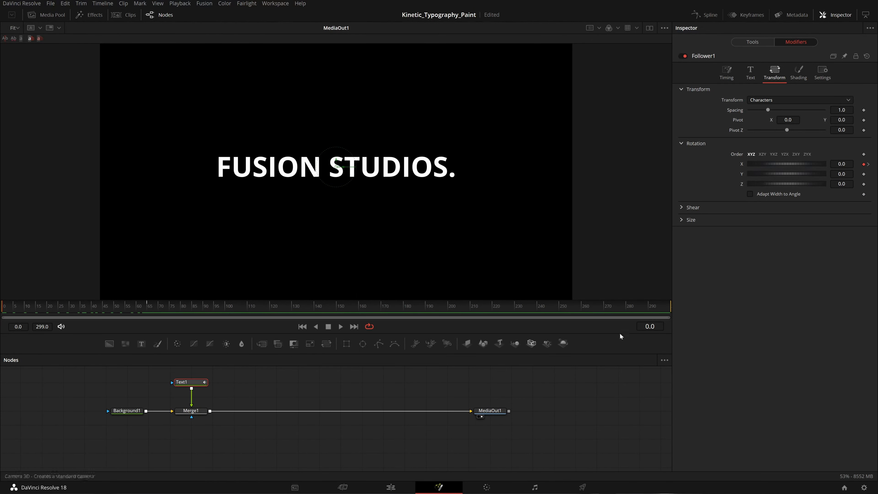
key(space)
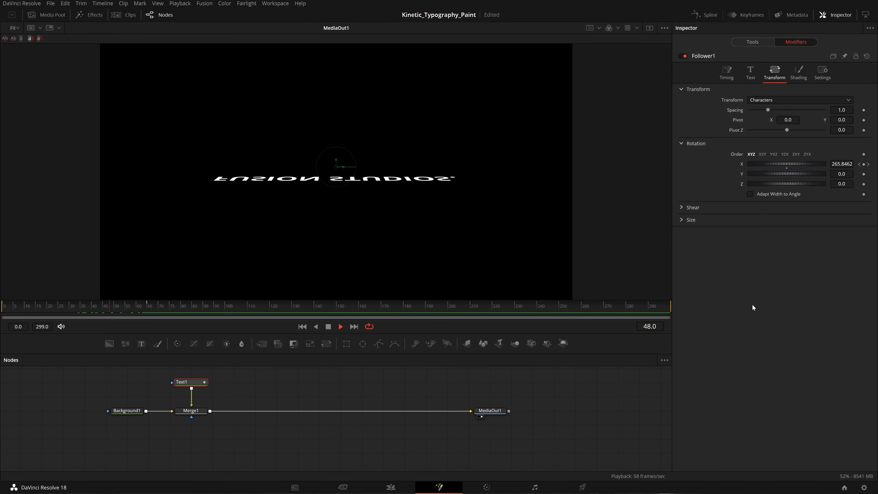
- Set the Follower's X rotation keyframe on frame 65 to -360.0
click(147, 308)
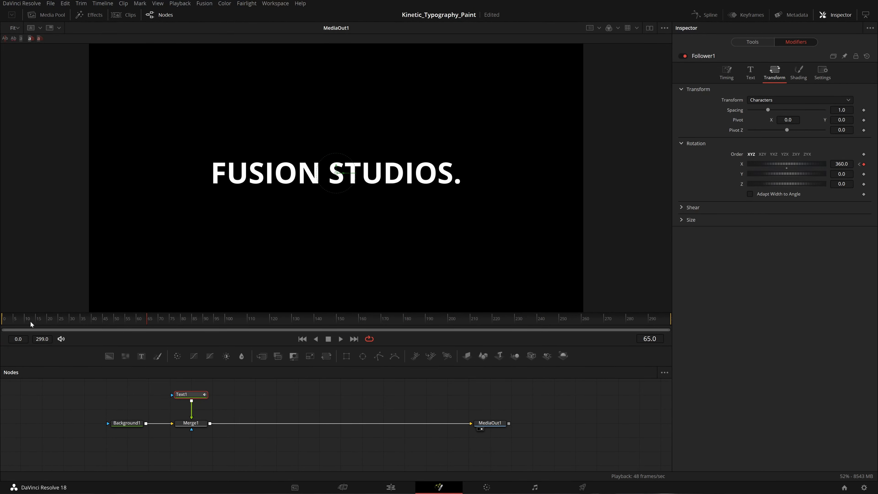
drag(27, 321, 150, 344)
click(836, 163)
text(-360)
key(Return)
- Play the animation from the start to check the rotation direction, and return to frame 0
key(space)
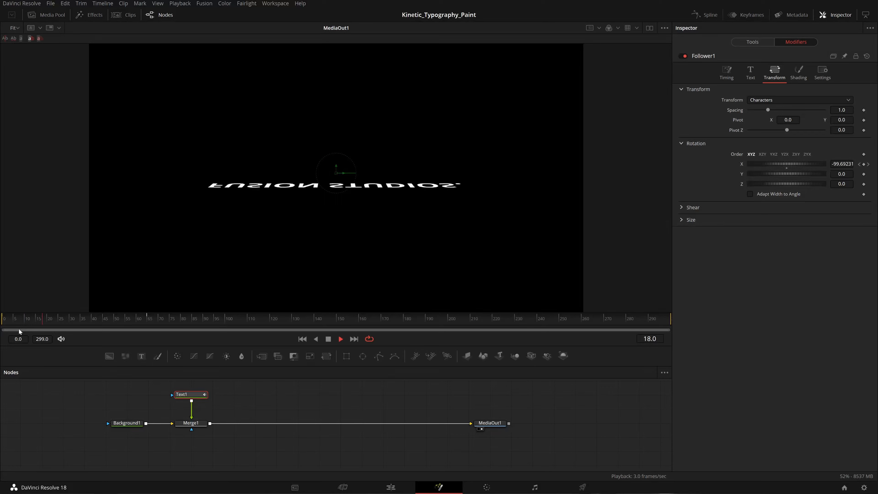
click(55, 320)
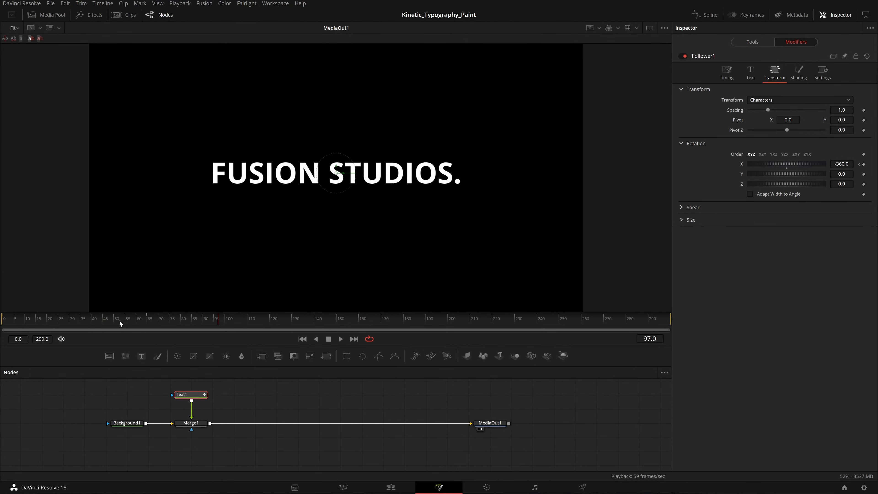
click(18, 328)
key(space)
drag(119, 324, 1, 338)
drag(507, 127, 62, 281)
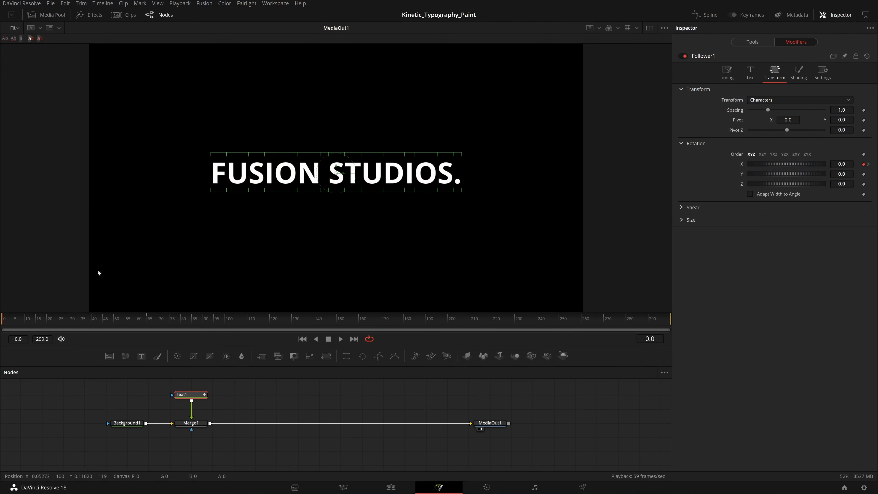
- Set the Follower's delay between each character to 1.2 and preview the staggered rotation
click(727, 74)
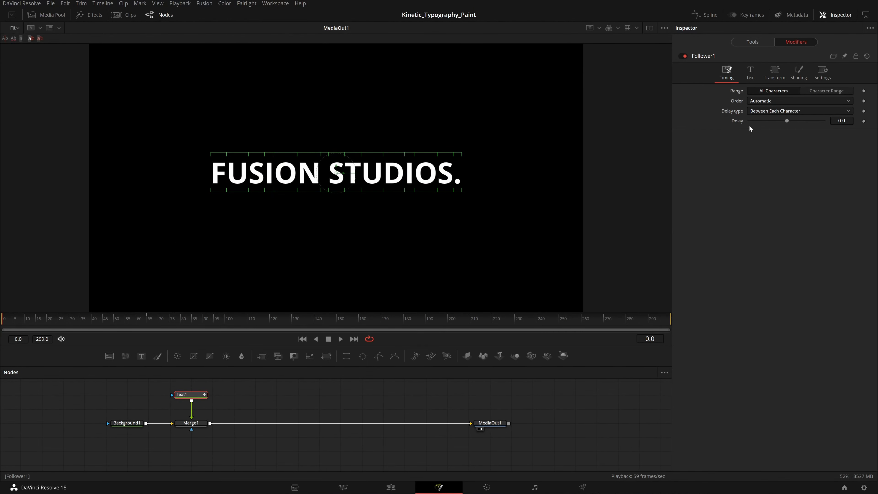
click(841, 121)
key(Return)
key(space)
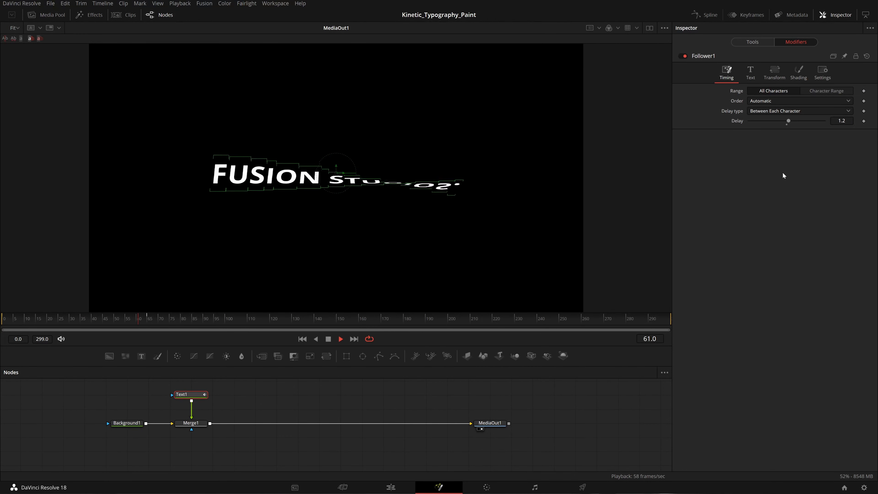
- Select MediaOut1 to hide the text guides, play the animation from the start, and return to frame 0
click(486, 425)
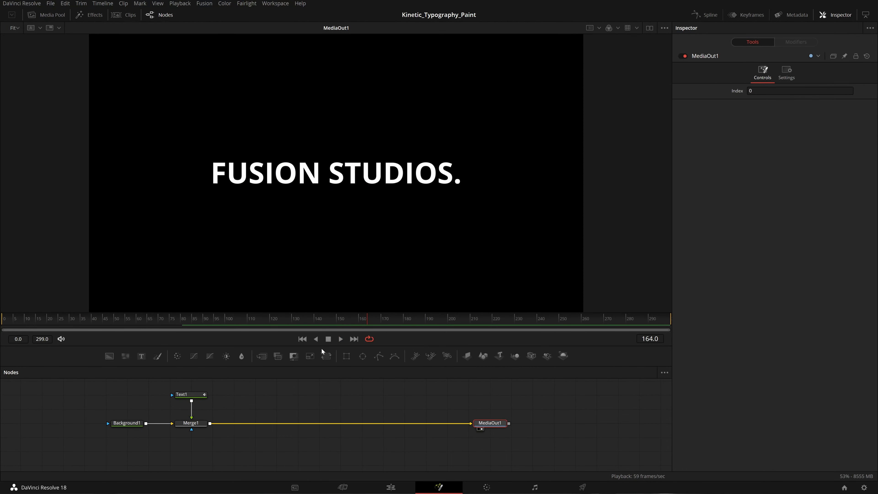
click(302, 337)
key(space)
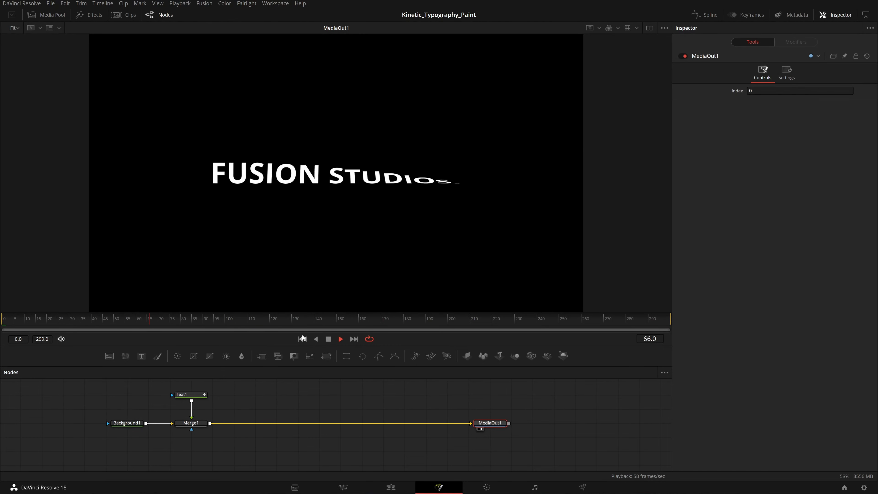
click(301, 338)
- Set Text1's Follower delay between each character to 2.5 and play the result with MediaOut1 selected
click(183, 394)
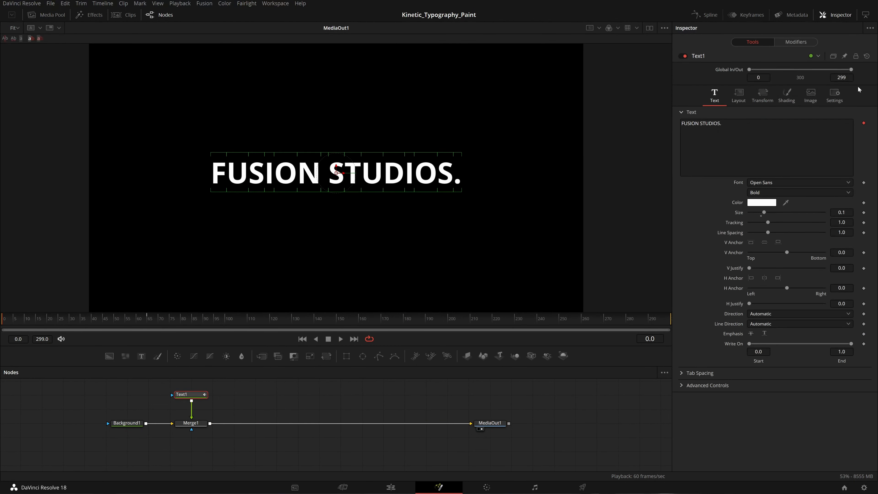
click(808, 45)
click(841, 120)
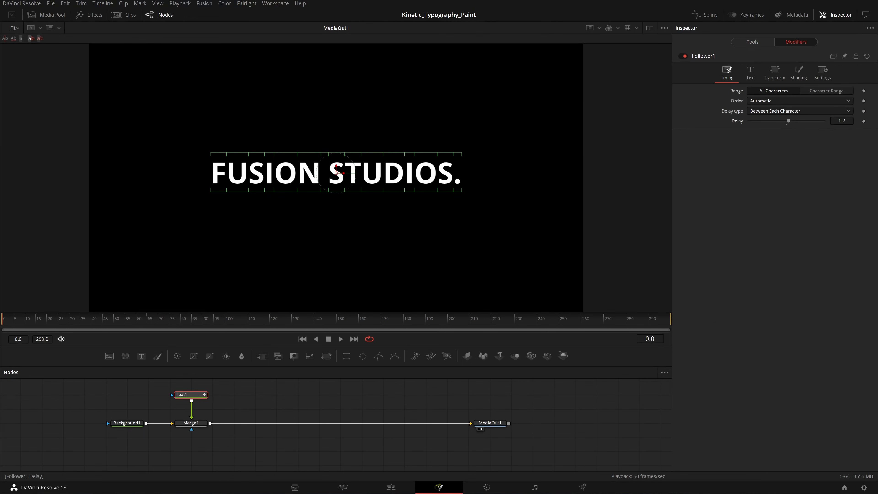
text(1.2)
key(Return)
click(482, 423)
key(space)
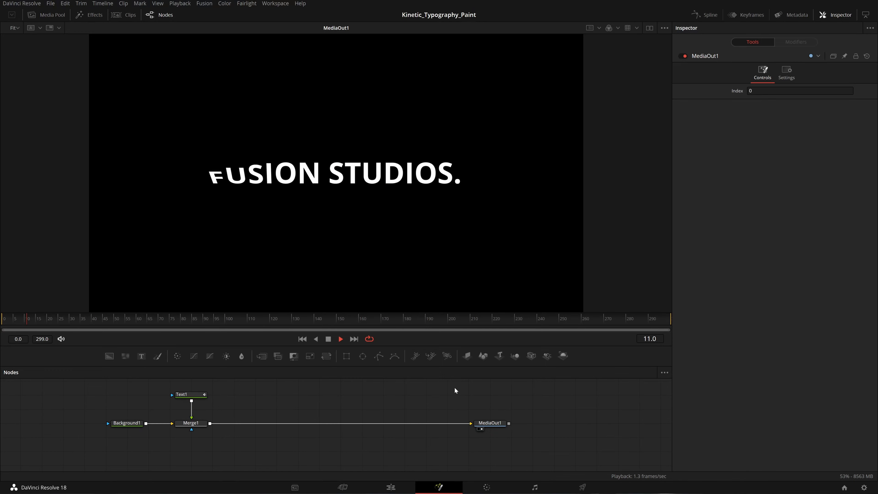
key(space)
- Open Text1's splines for editing, display the Follower's Character Angle X curve, and fit it to the graph
click(188, 394)
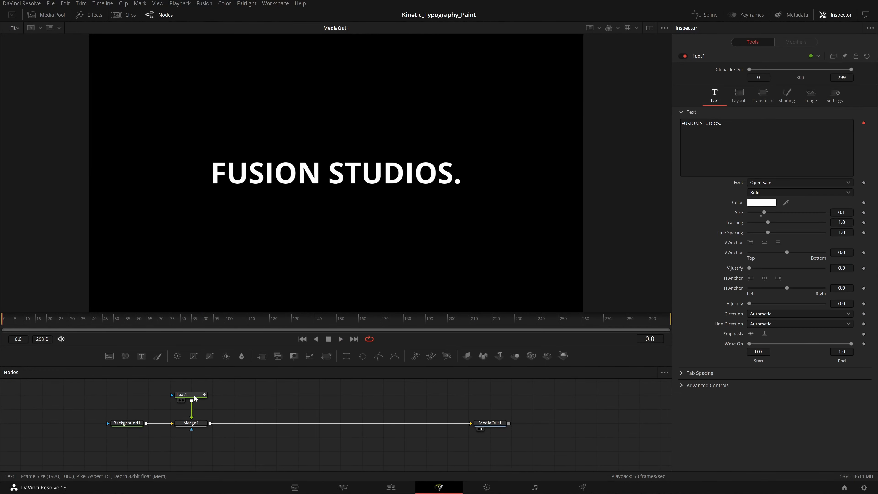
click(188, 395)
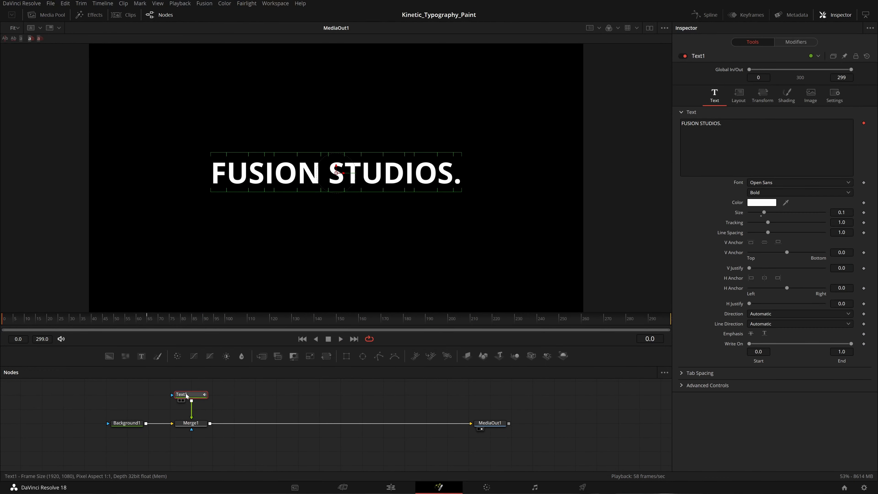
click(797, 42)
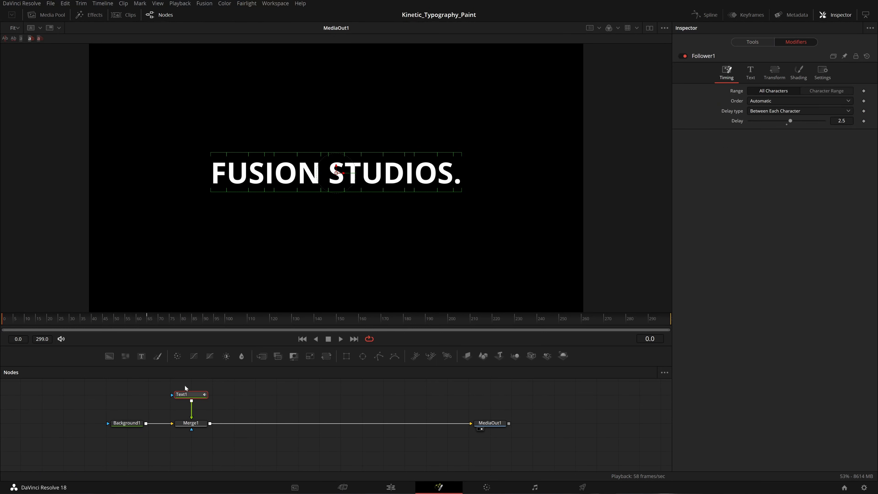
right_click(189, 398)
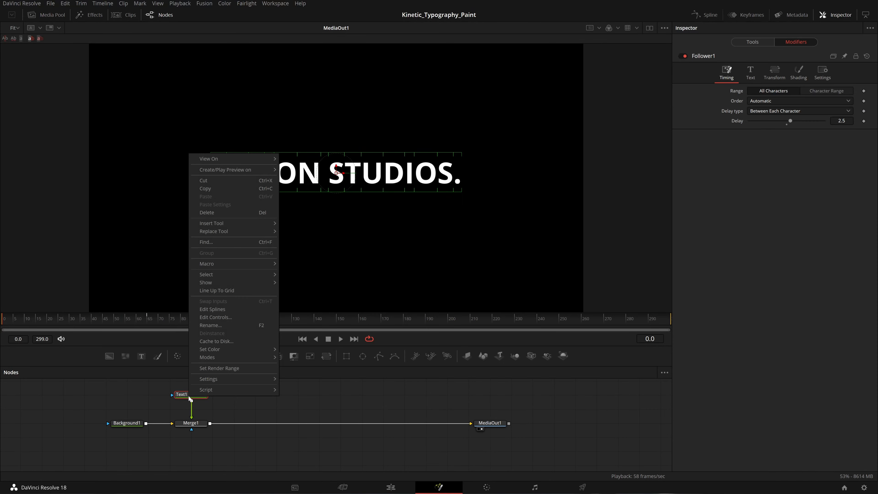
click(230, 311)
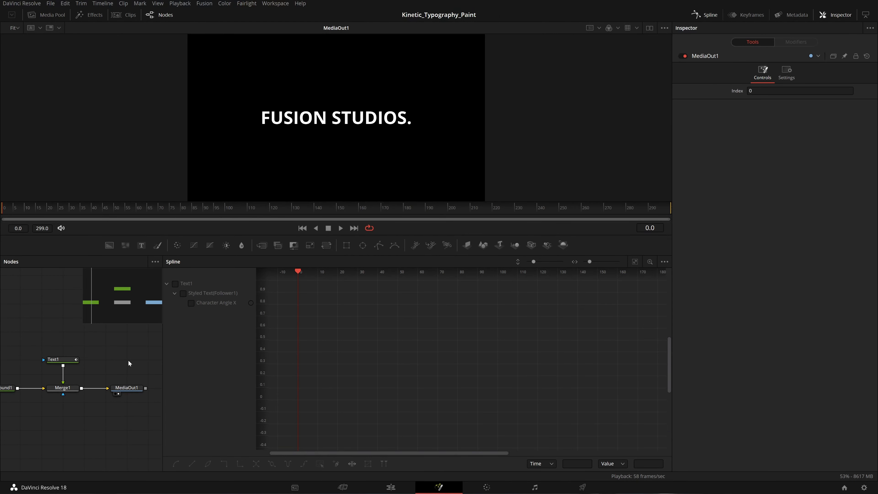
drag(128, 361, 144, 362)
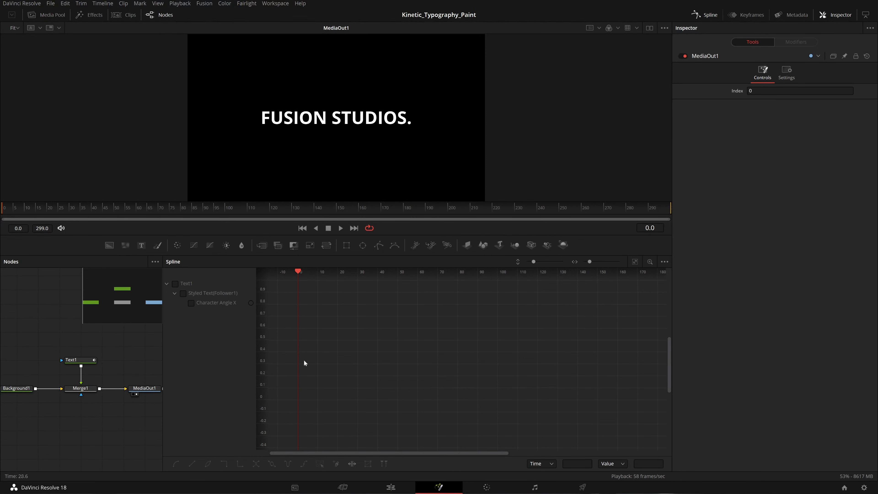
click(174, 284)
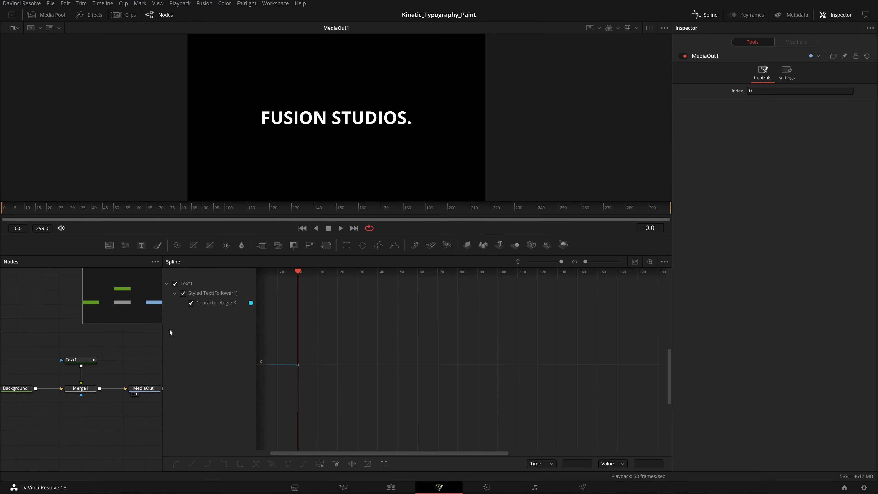
drag(340, 359, 478, 361)
drag(362, 352, 388, 354)
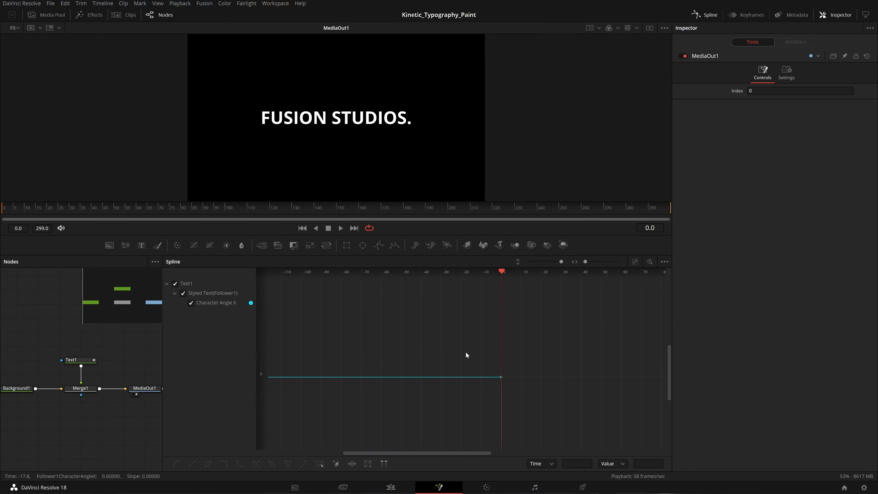
scroll(466, 352, down, 10)
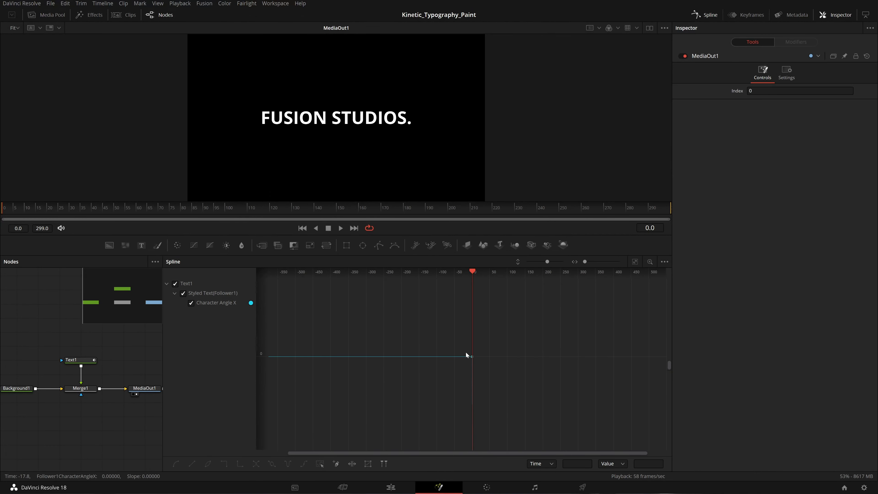
click(634, 262)
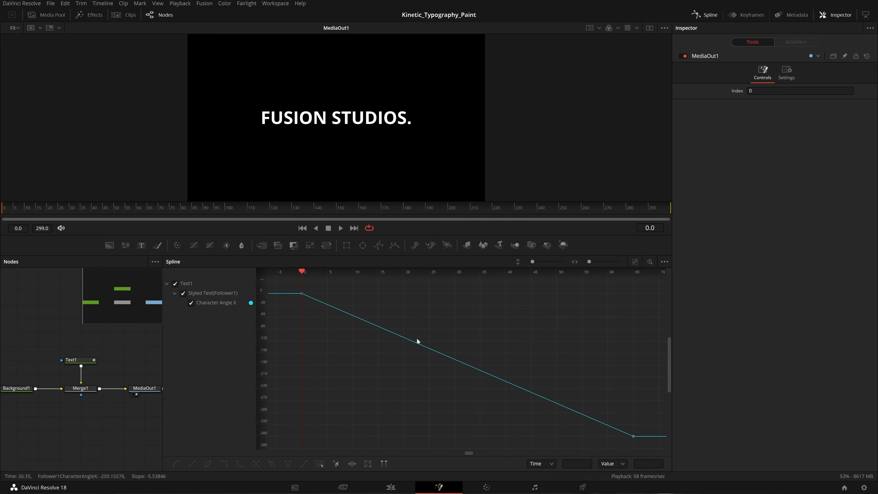
- Select both Character Angle X keyframes and smooth the curve between them
scroll(549, 374, down, 3)
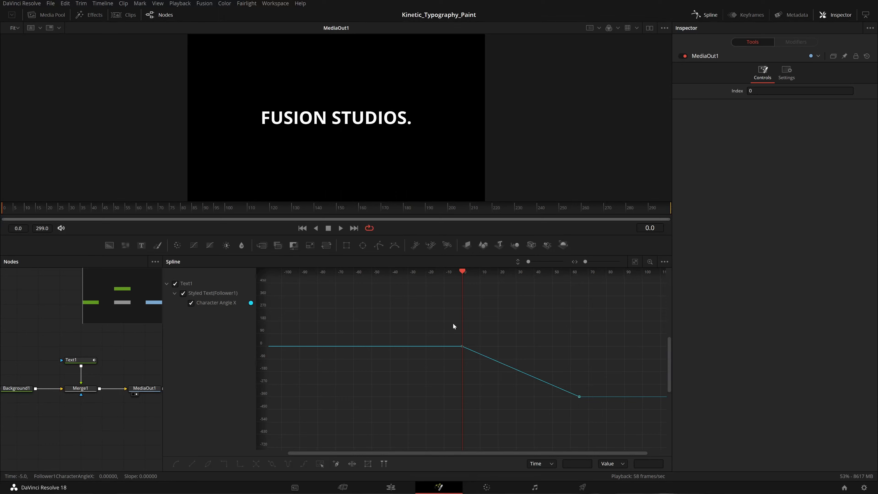
scroll(453, 323, down, 1)
scroll(453, 322, up, 3)
scroll(469, 328, down, 1)
drag(521, 338, 460, 330)
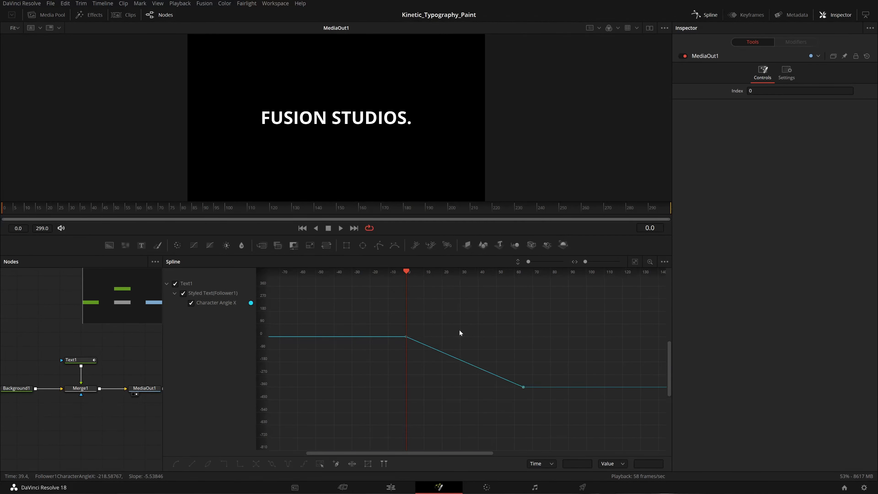
scroll(460, 330, up, 1)
drag(508, 367, 462, 347)
scroll(463, 347, down, 1)
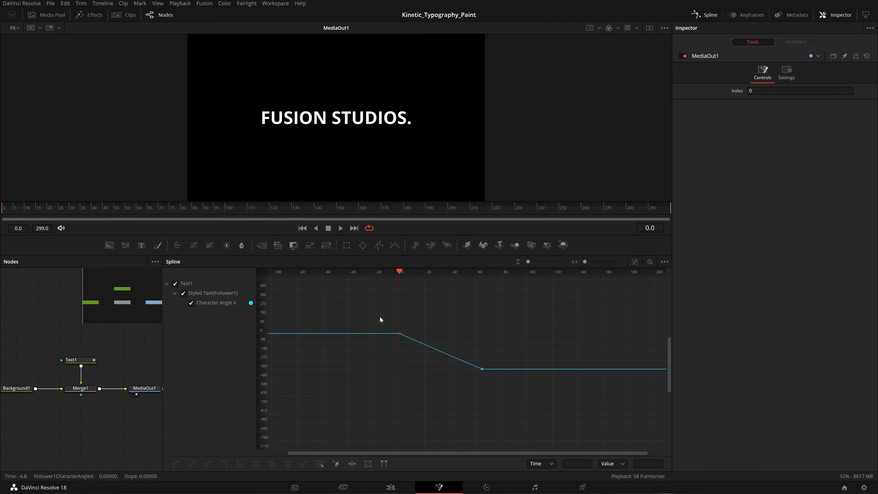
drag(353, 302, 523, 421)
key(shift+s)
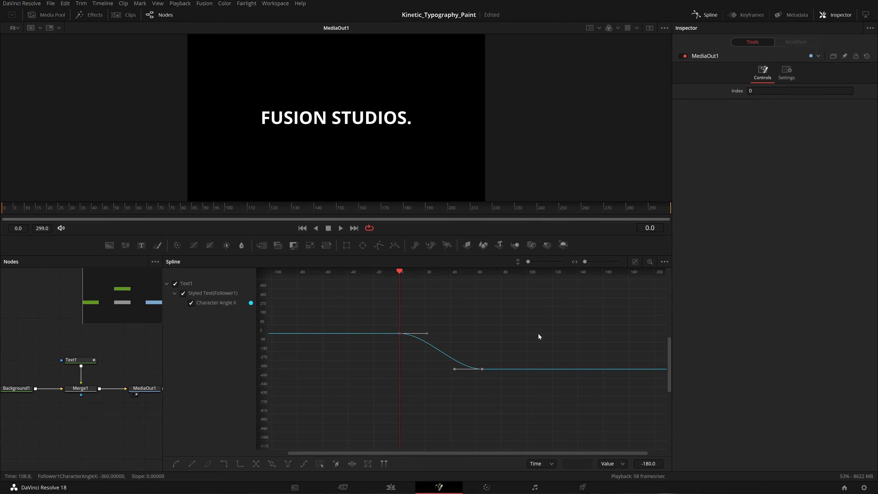
- Play the smoothed rotation from the start and return to frame 0
key(space)
click(3, 212)
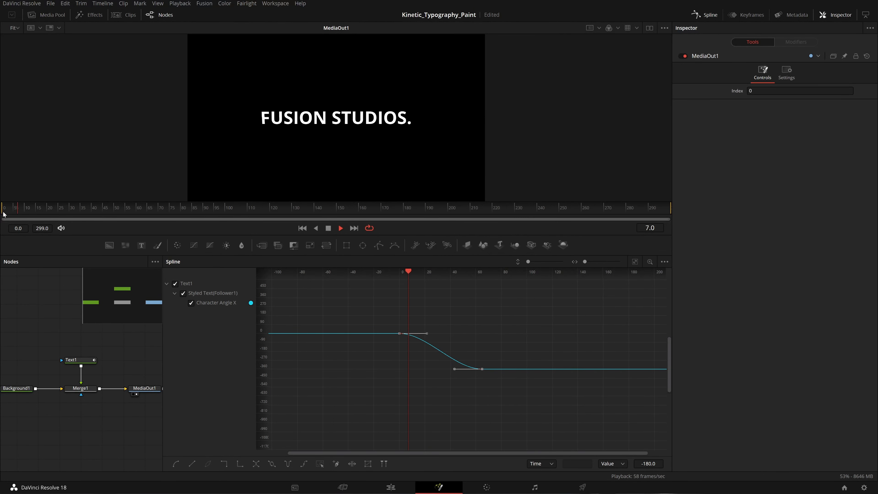
key(space)
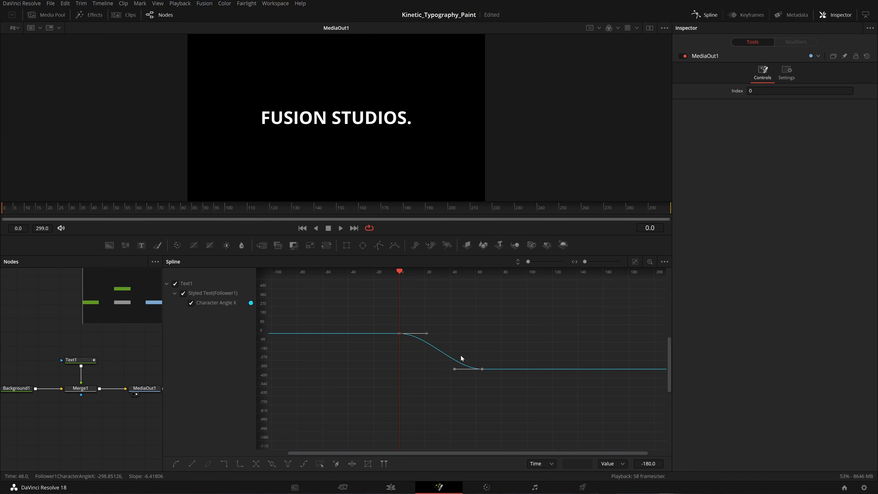
- Steepen the Character Angle X easing by extending the first keyframe's handle to about frame 50 and the last keyframe's to about frame 15, both horizontal
key(ctrl+f)
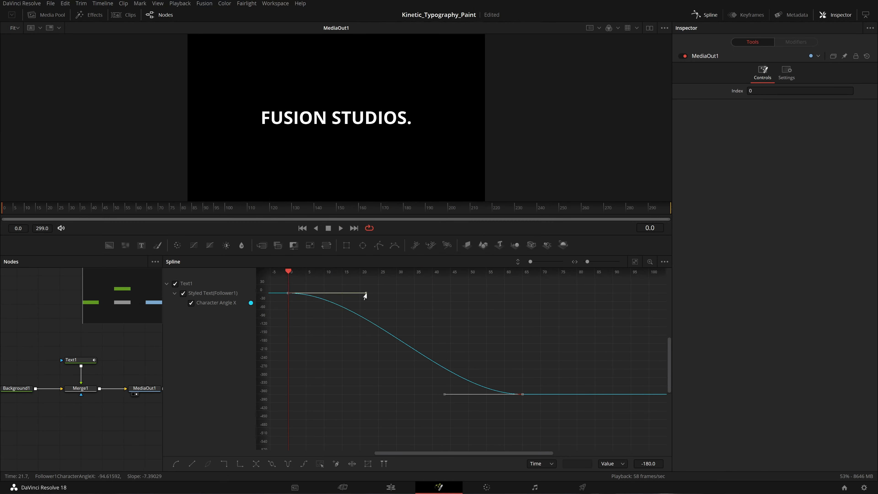
drag(366, 296, 469, 323)
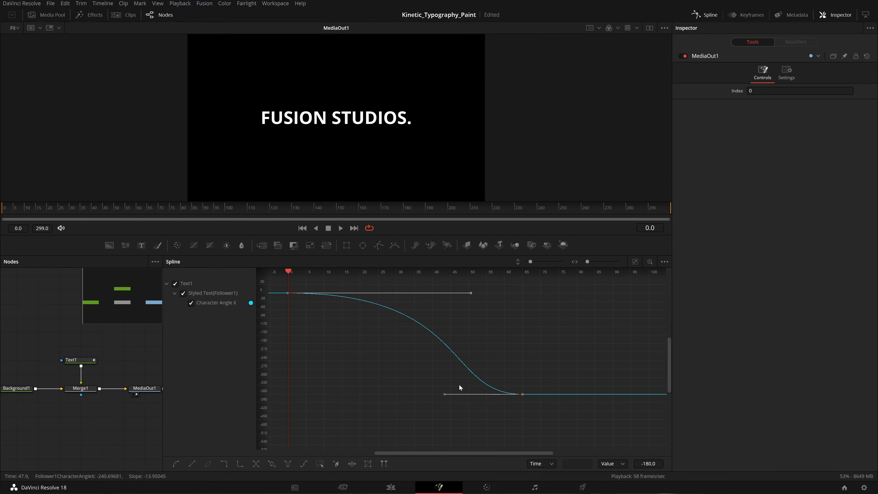
drag(443, 396, 339, 412)
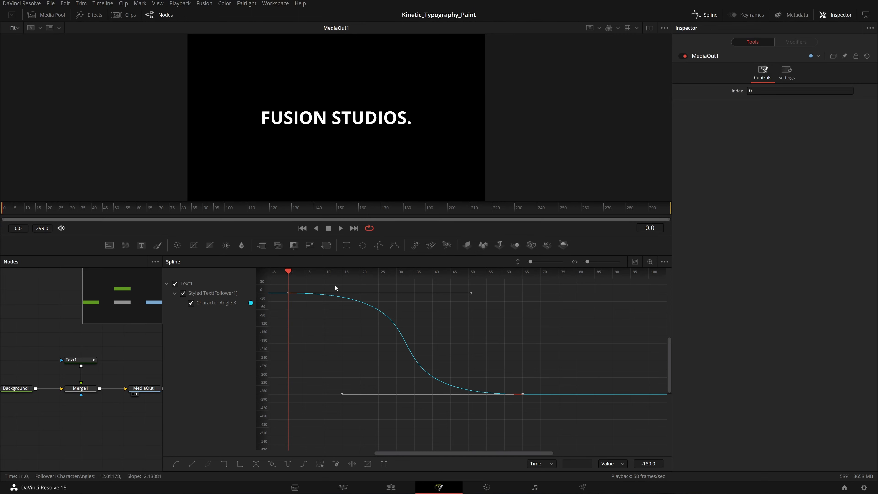
scroll(286, 302, left, 1)
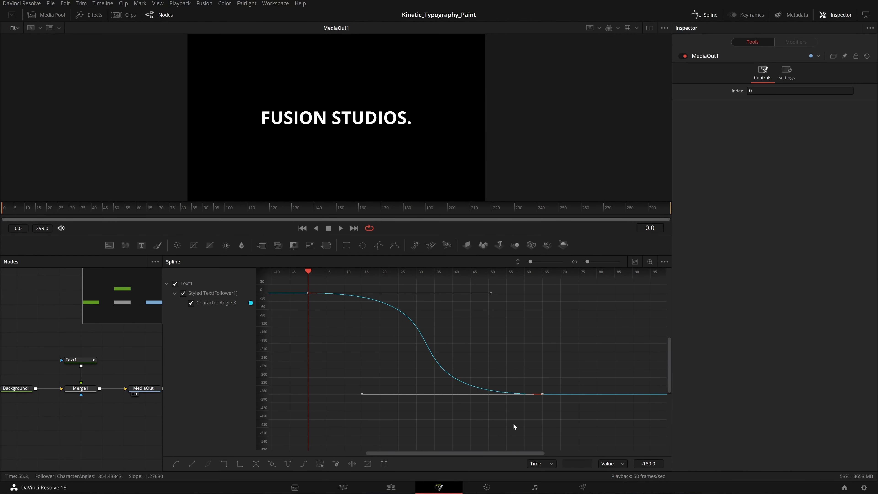
- Play the steepened rotation from the start several times, stop it and return to frame 0
key(space)
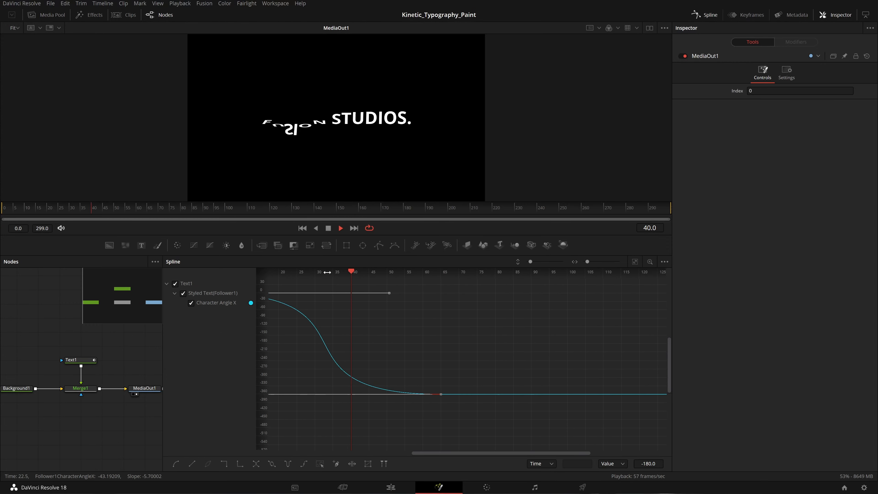
click(6, 209)
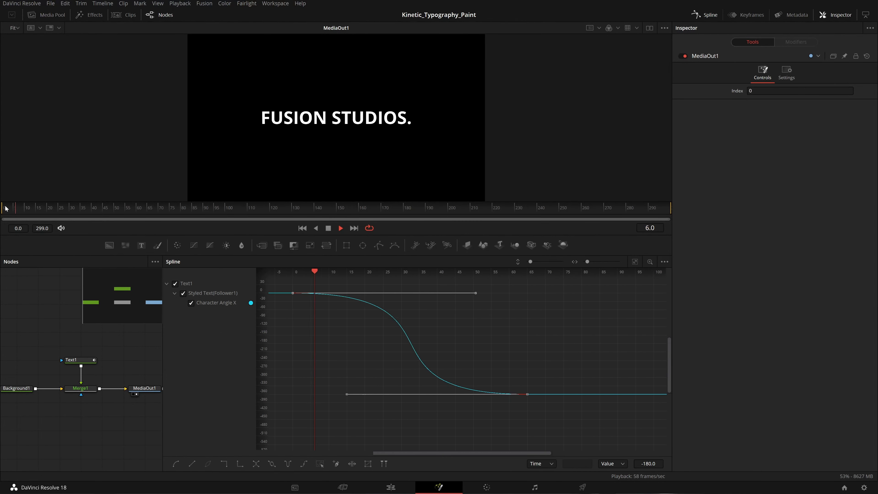
click(6, 208)
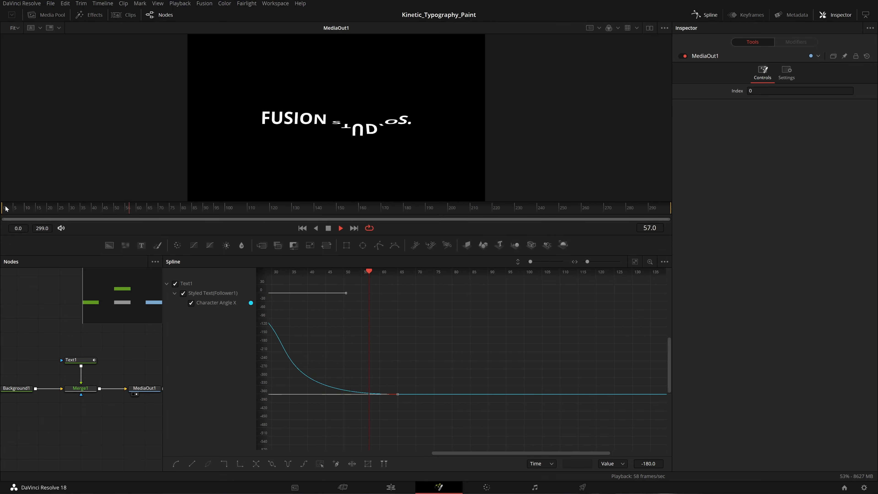
click(6, 208)
click(6, 208)
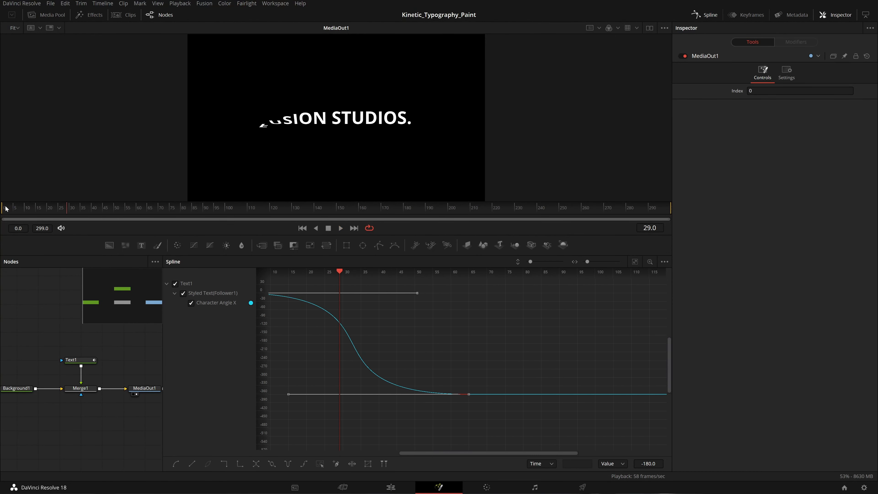
click(6, 209)
key(space)
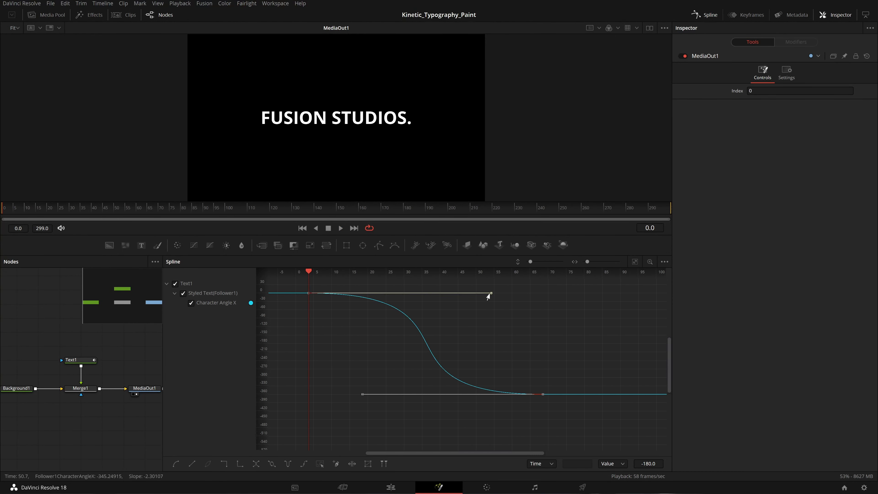
- Soften the Character Angle X easing by shortening the first keyframe's handle to about frame 40 and the last keyframe's to about frame 25; save the project
drag(488, 296, 464, 295)
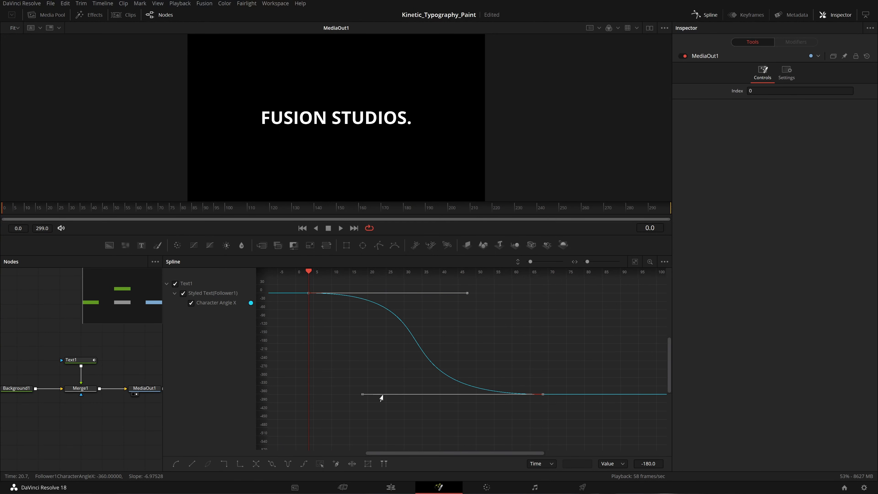
key(ctrl+z)
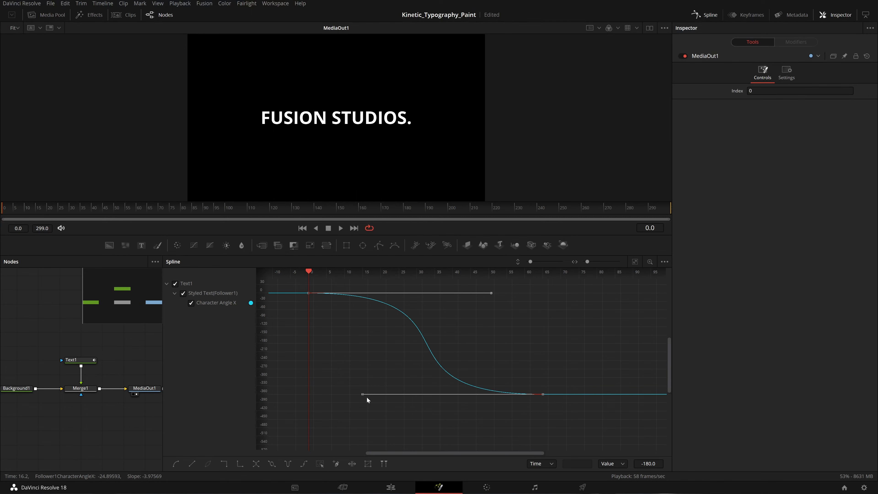
drag(490, 294, 456, 294)
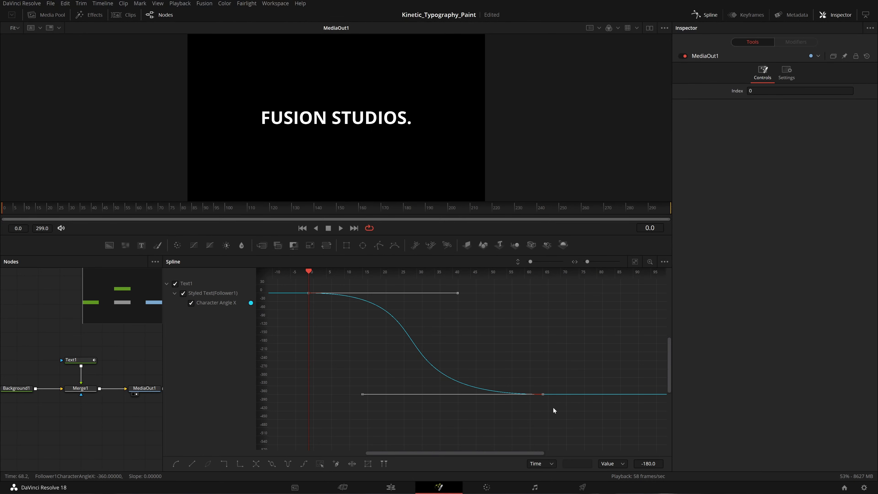
drag(362, 394, 402, 397)
key(ctrl+s)
- Play the softened rotation, close the Spline editor and return to frame 0
key(space)
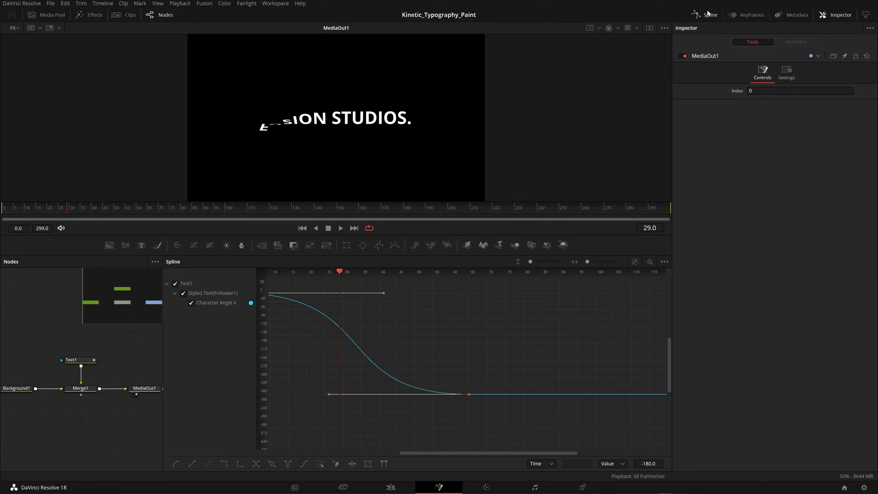
click(707, 14)
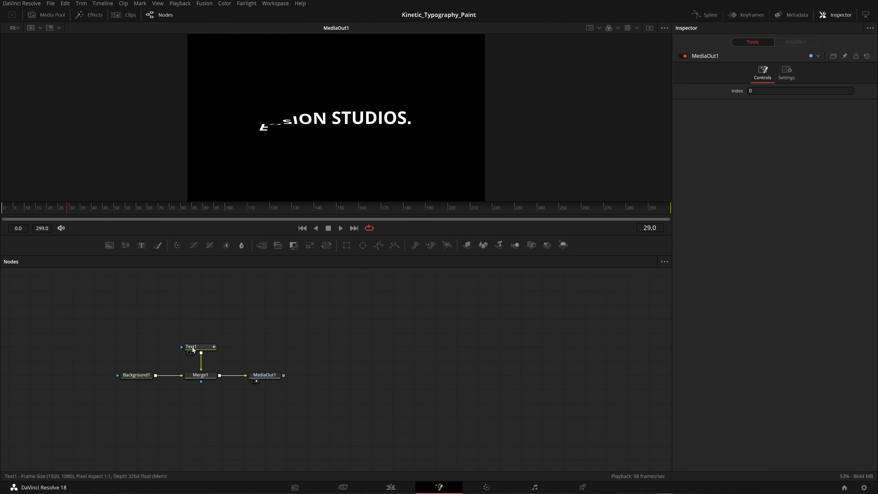
click(341, 228)
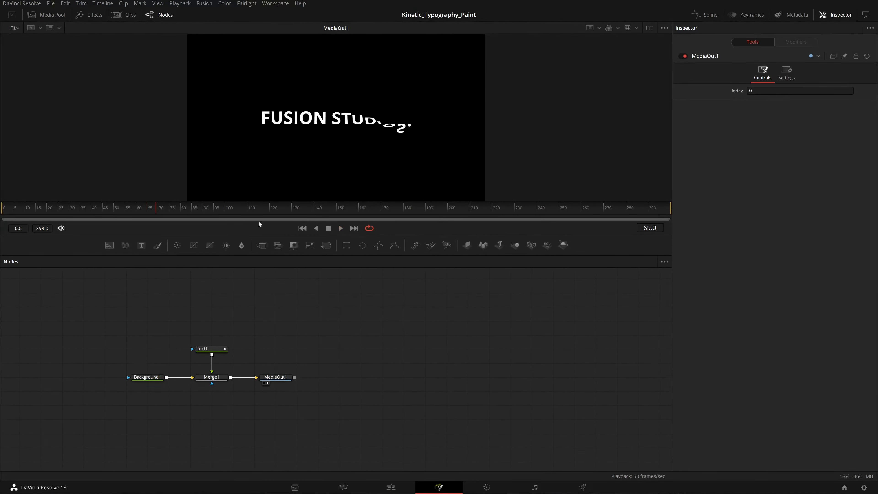
drag(114, 208, 1, 242)
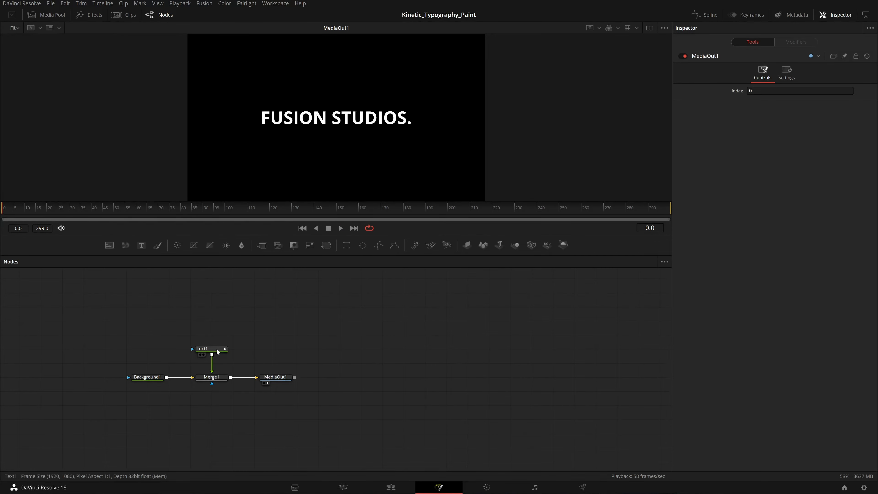
- Shorten the render range to end at frame 89 and loop the playback within it
click(207, 348)
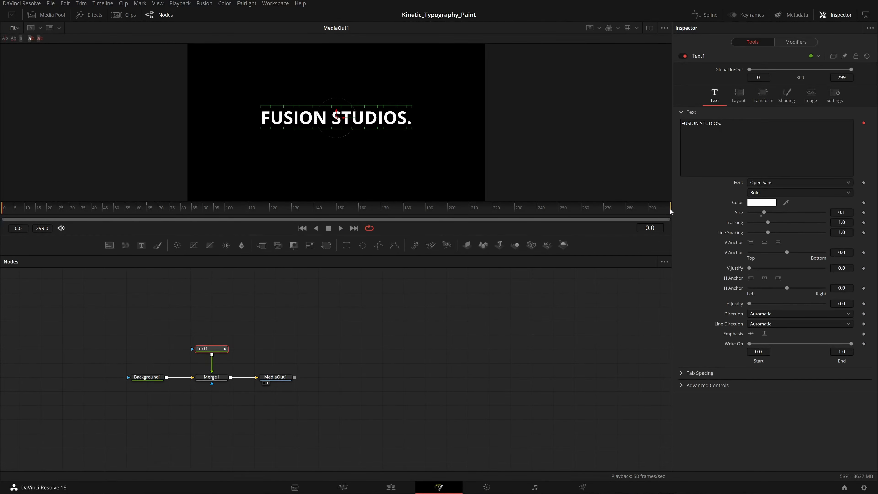
drag(669, 212, 638, 234)
mouse_move(576, 245)
mouse_down()
mouse_move(620, 253)
mouse_move(307, 281)
mouse_move(212, 299)
mouse_move(159, 292)
mouse_move(241, 298)
mouse_move(201, 308)
mouse_up()
key(space)
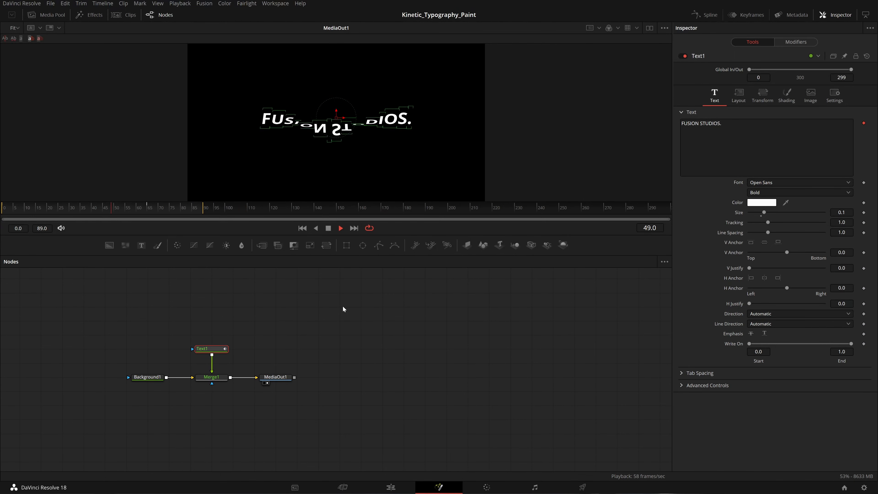
key(space)
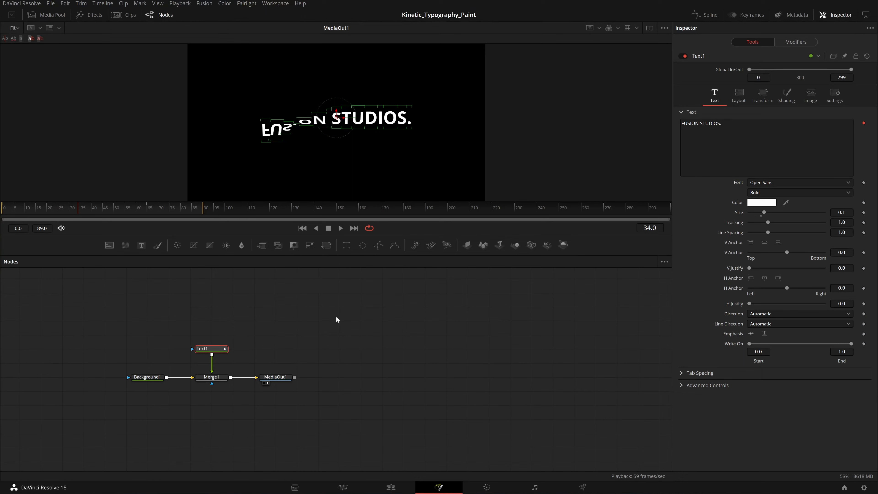
key(space)
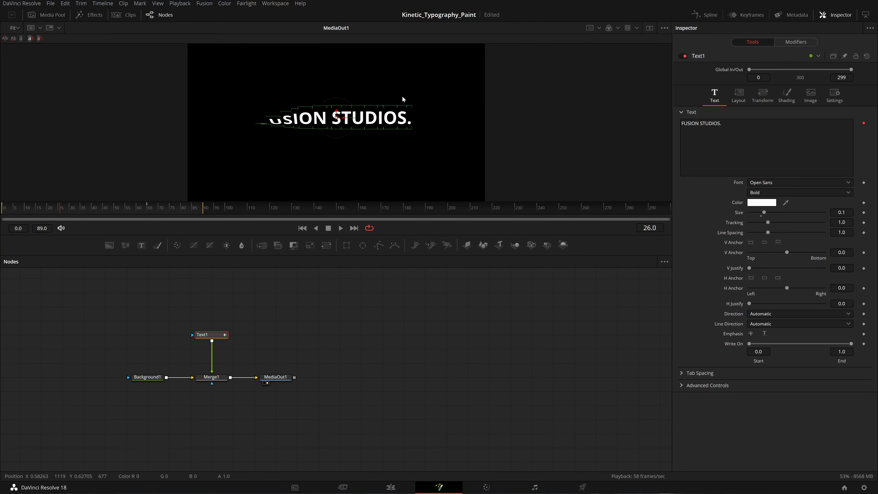
- Try a Trails node between Text1 and Merge1, pull it out of the connection and delete it
drag(104, 210, 143, 210)
key(shift+space)
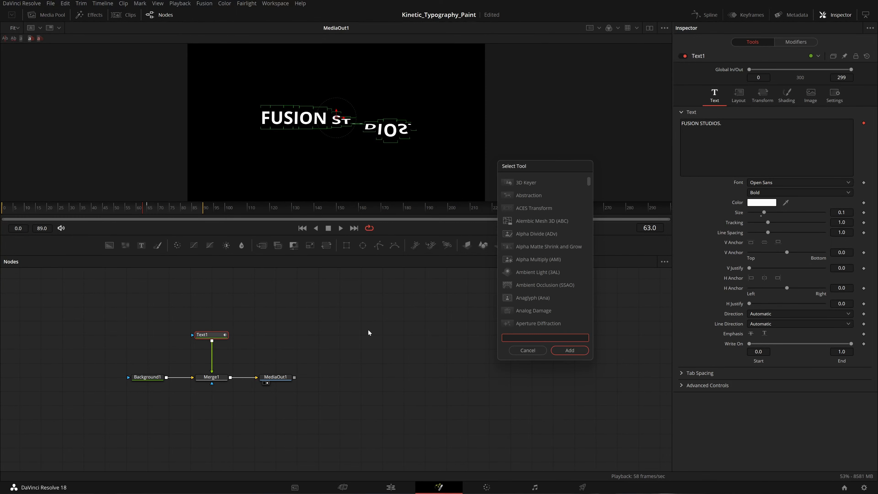
click(528, 350)
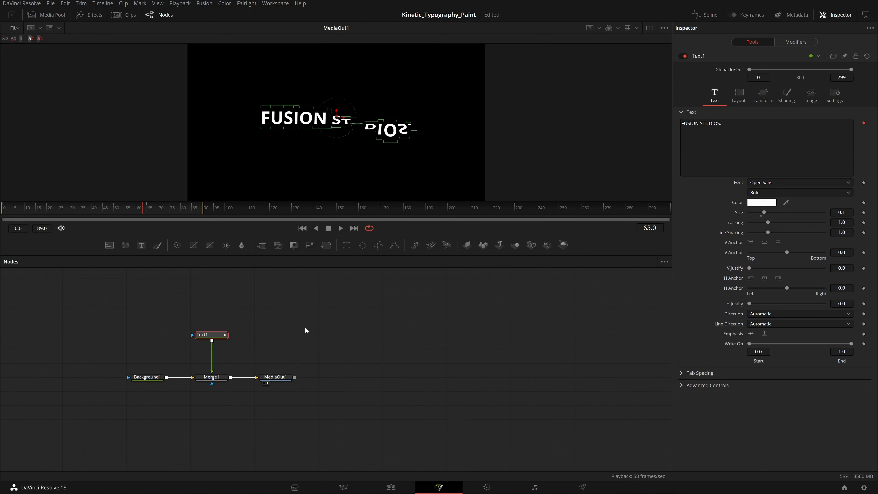
key(shift+space)
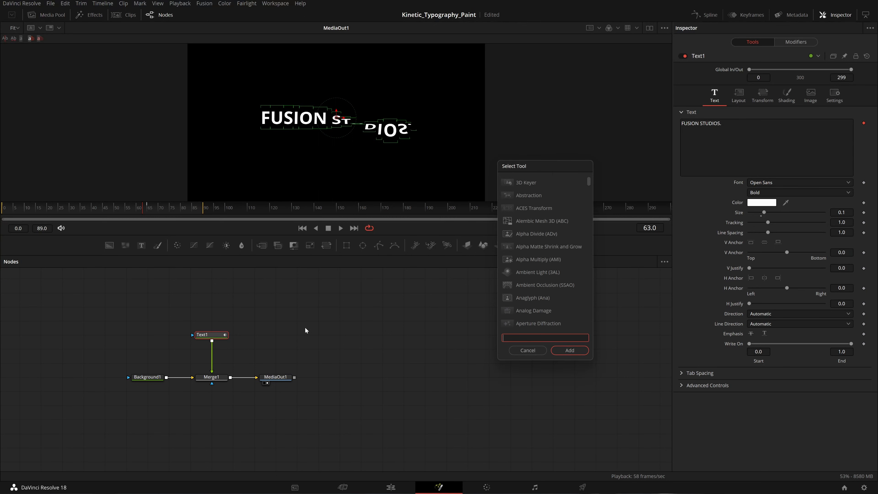
text(TRA)
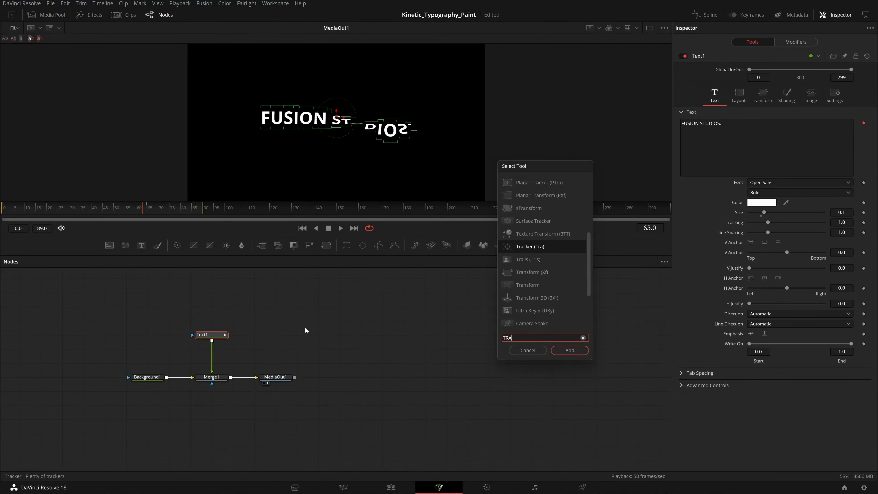
key(Down)
click(572, 350)
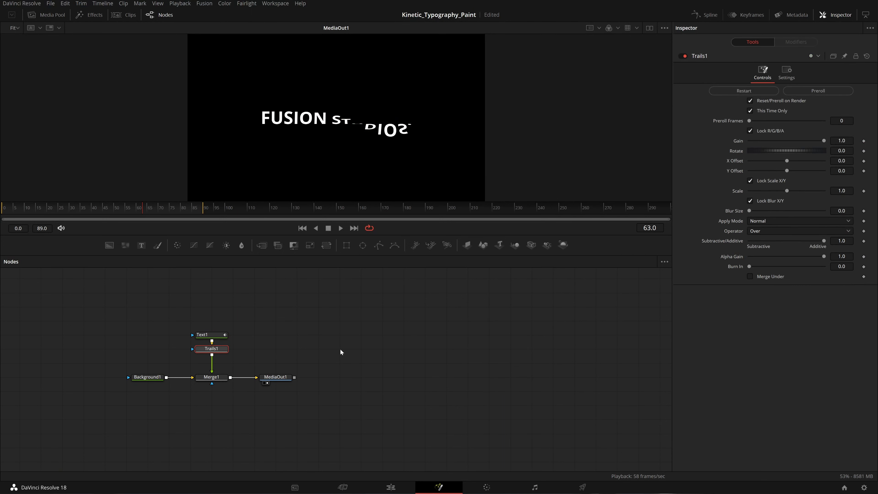
drag(218, 350, 330, 339)
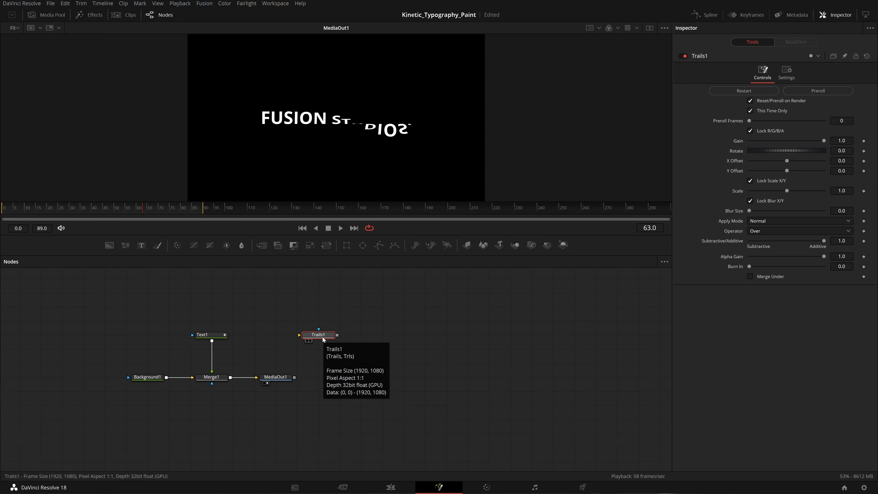
key(Delete)
- Insert a Duplicate node between Text1 and Merge1
click(202, 334)
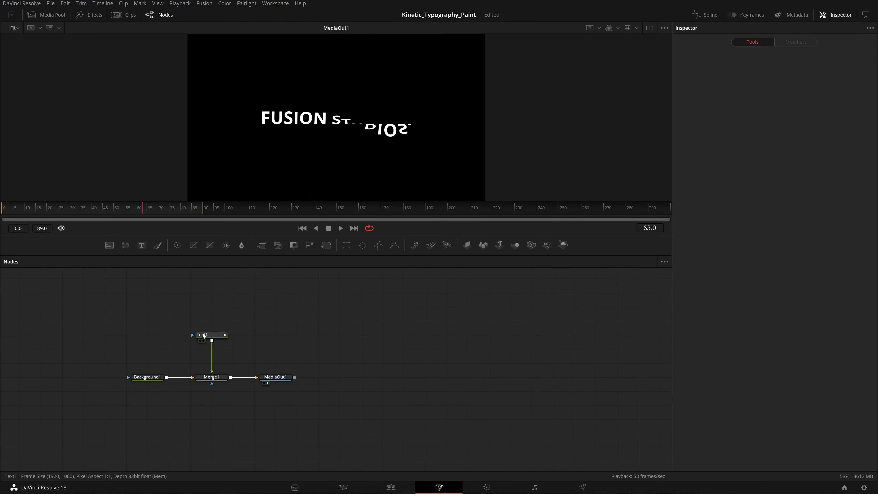
key(shift+space)
text(TRA)
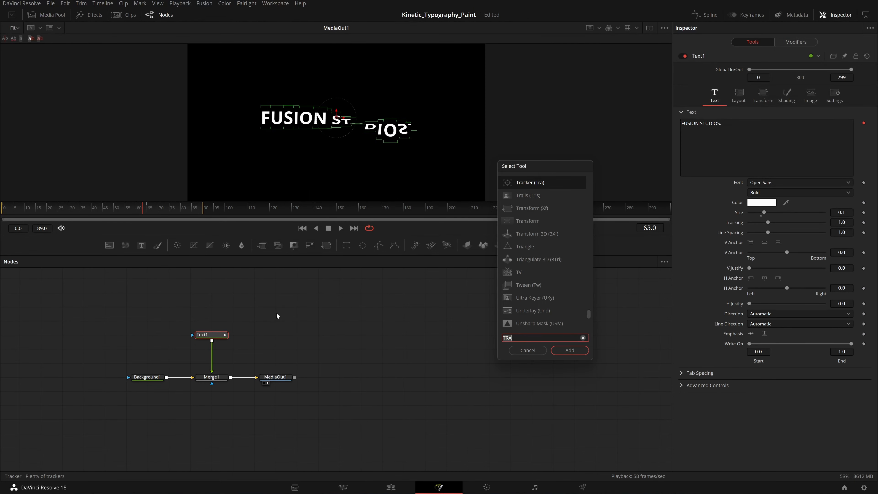
key(BackSpace)
key(BackSpace)
key(BackSpace)
text(DUPLI)
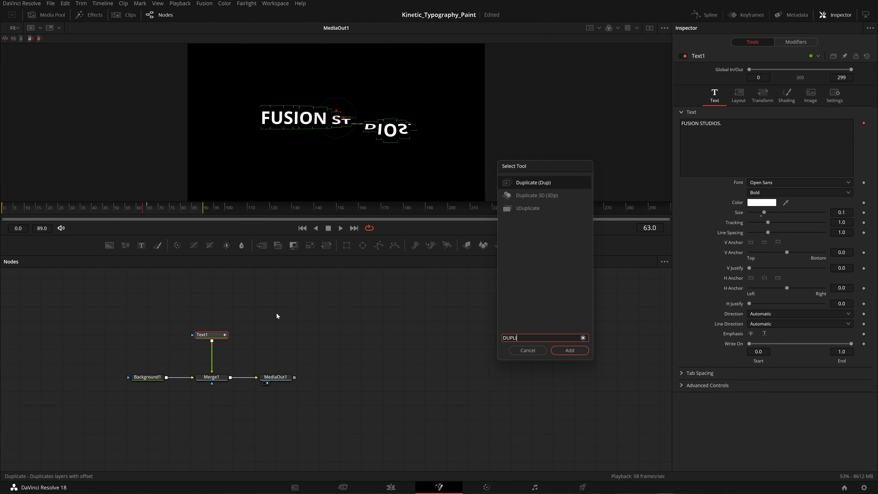
key(Return)
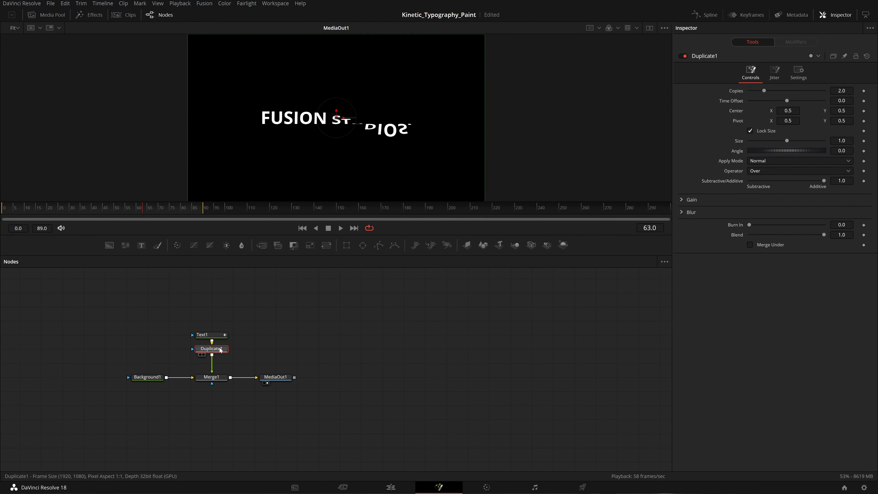
mouse_move(218, 349)
mouse_down()
mouse_move(228, 352)
mouse_move(209, 353)
mouse_up()
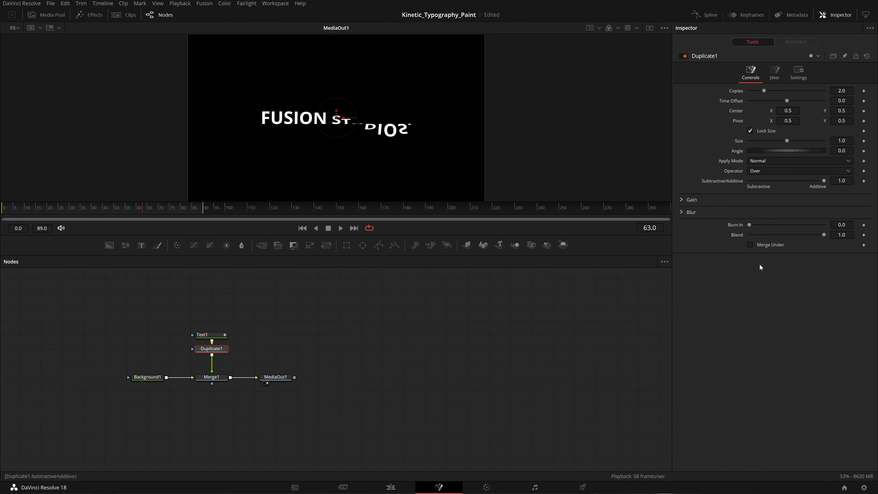
- Set Duplicate1's number of copies to 25
click(845, 91)
text(25)
key(Return)
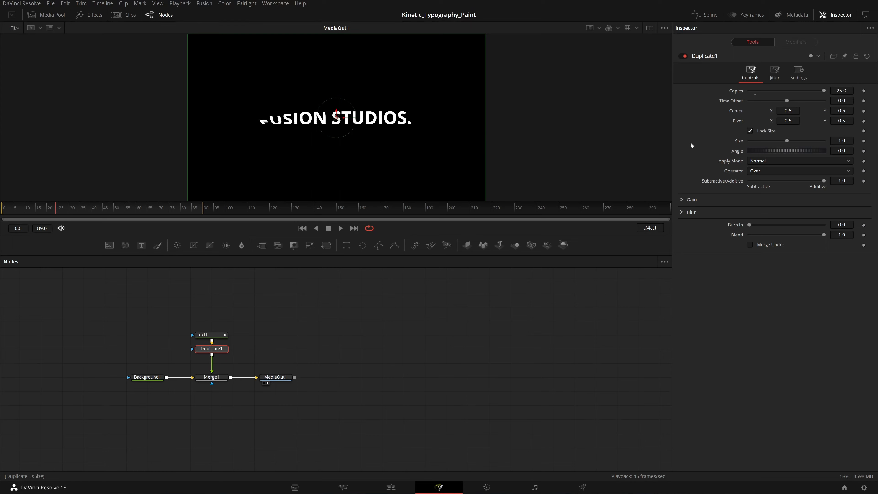
- Check the character delay of Text1's Follower modifier and return to Duplicate1's settings
click(207, 334)
click(805, 42)
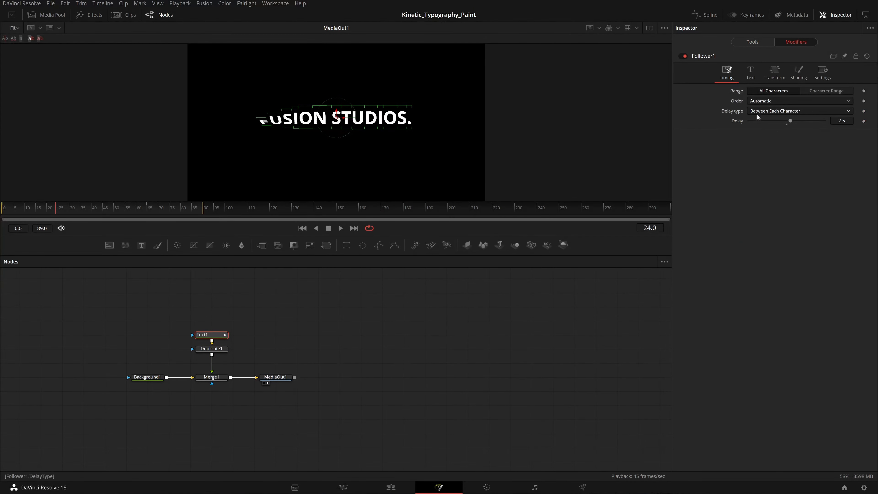
click(207, 349)
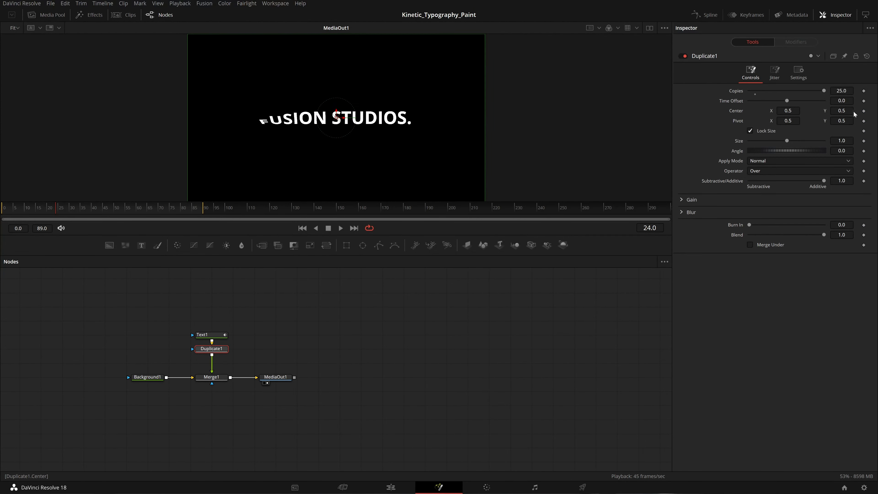
- Set Duplicate1's Time Offset to -1.2, save the project and play the animation
drag(843, 101, 863, 101)
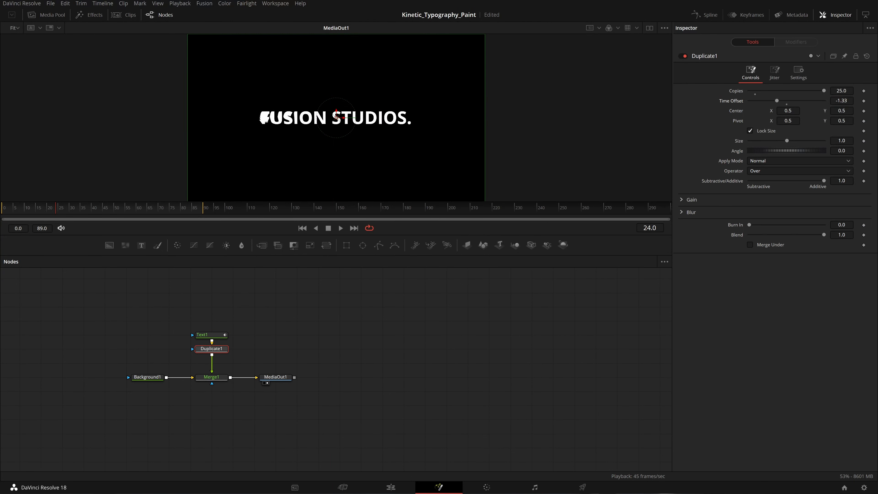
double_click(841, 101)
text(-1.2)
key(Tab)
click(818, 297)
key(ctrl+s)
key(space)
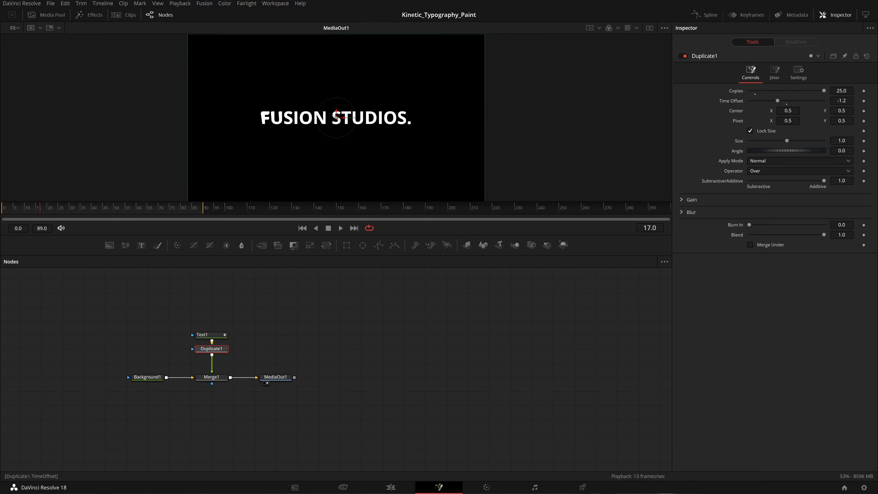
- Set Duplicate1's Time Offset to -1.0 and play the animation to check the trailing copies
click(846, 100)
key(Return)
key(space)
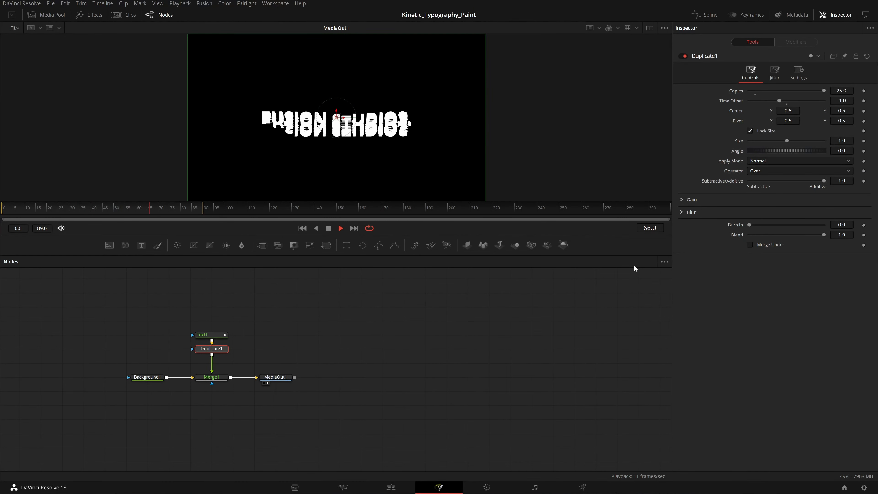
key(space)
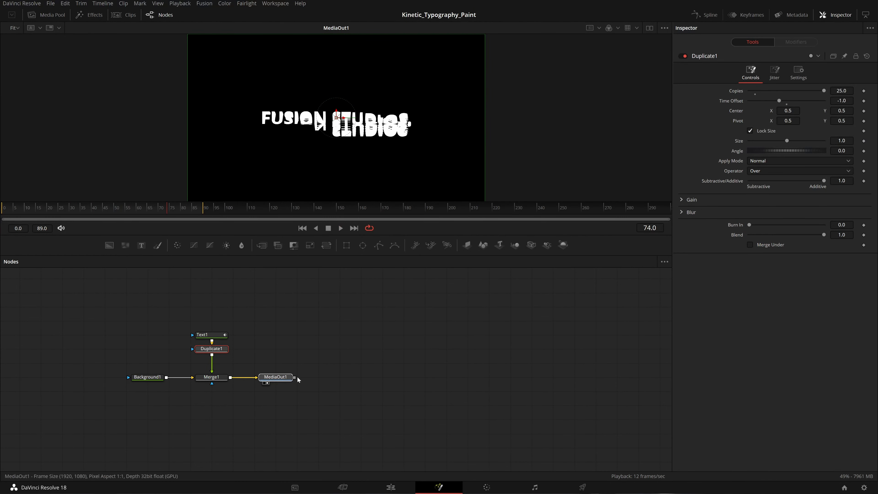
- Move MediaOut1 farther from Merge1 to widen the gap between the two nodes
drag(286, 377, 349, 382)
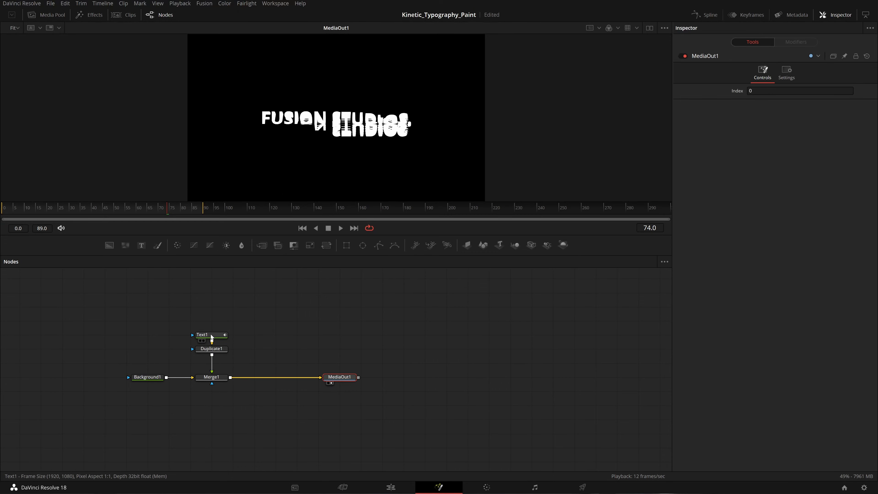
- Enable motion blur on Text1 with Quality 6 and a Shutter Angle of 200
click(203, 335)
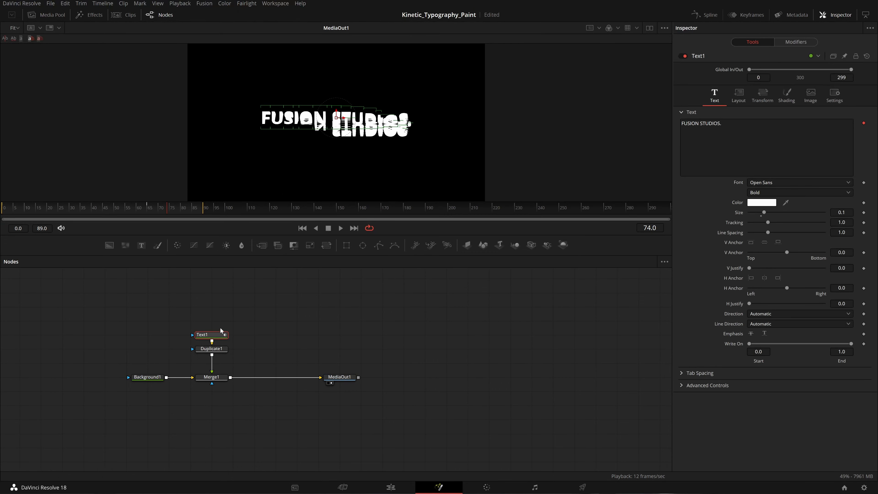
click(835, 99)
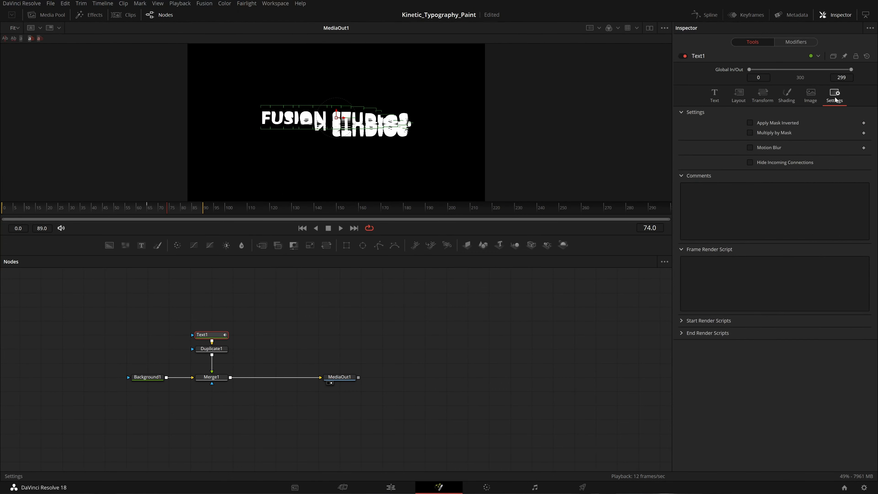
click(762, 147)
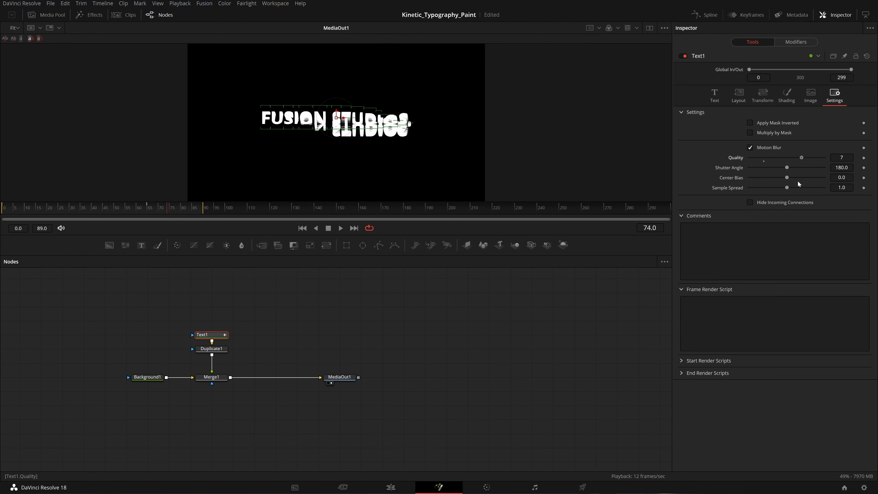
drag(797, 181, 795, 182)
click(841, 168)
text(200)
key(Return)
right_click(414, 231)
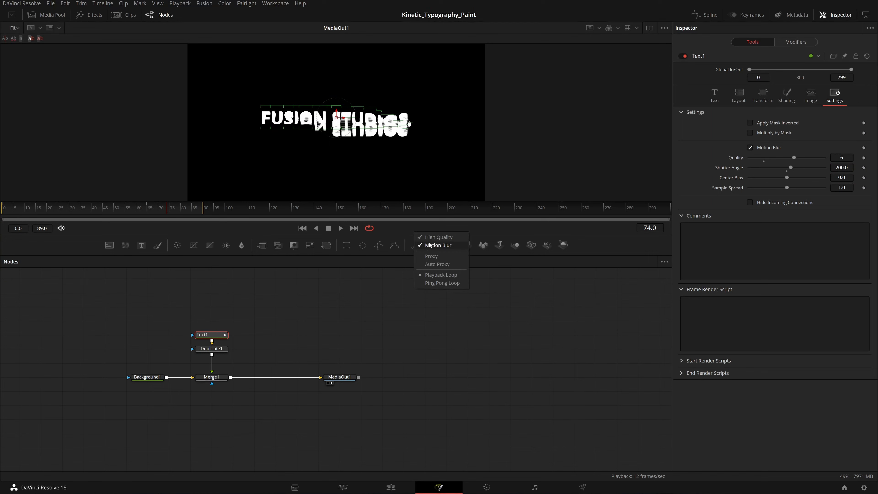
click(437, 255)
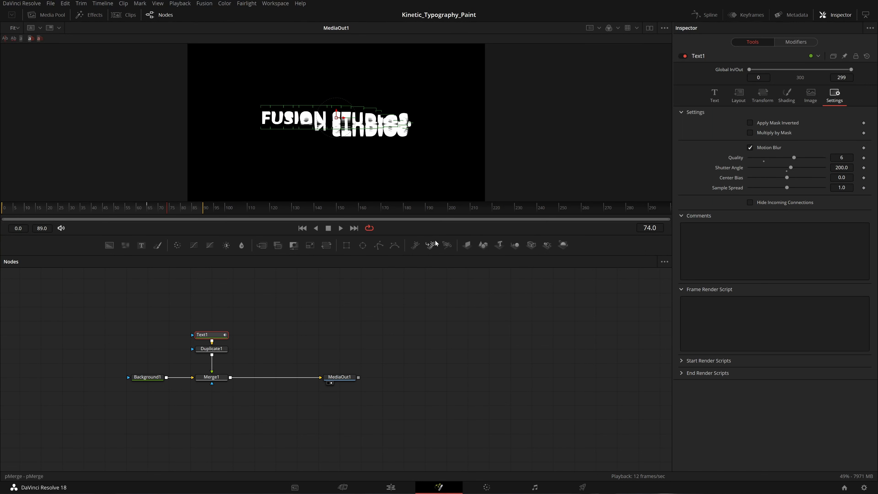
right_click(441, 230)
click(448, 260)
- Play the animation to preview the motion blur and enlarge the viewer by shrinking the node graph
click(125, 178)
drag(100, 209, 71, 211)
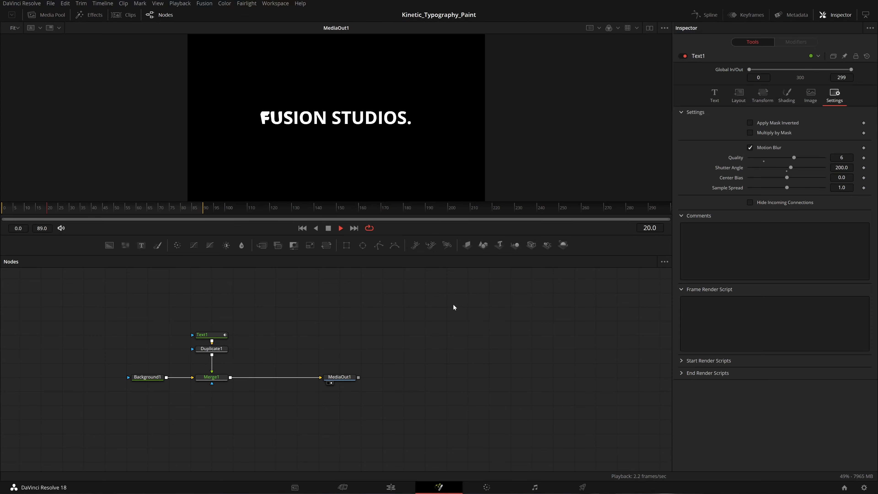
drag(465, 235, 451, 349)
drag(383, 441, 381, 395)
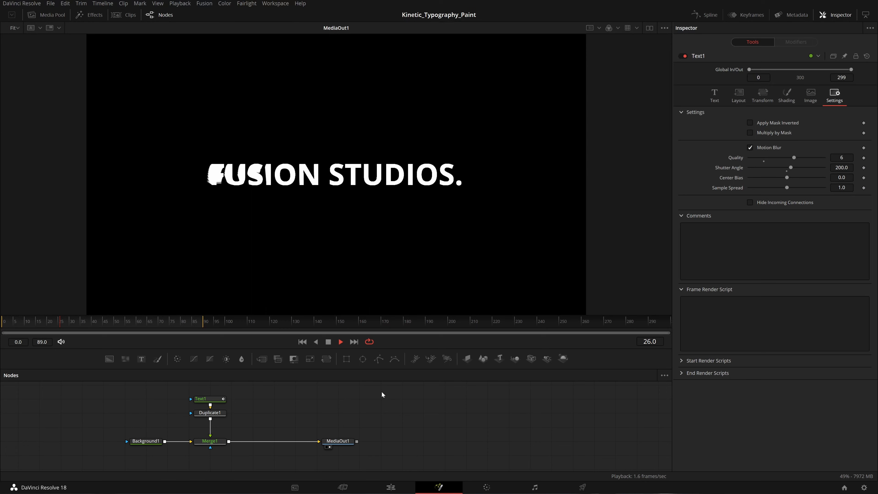
key(space)
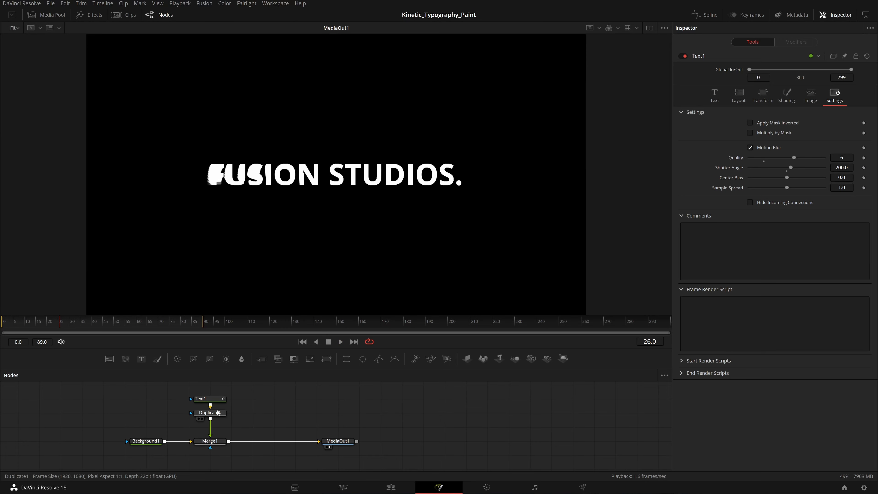
- Set the timeline proxy resolution to Half for faster playback
click(180, 3)
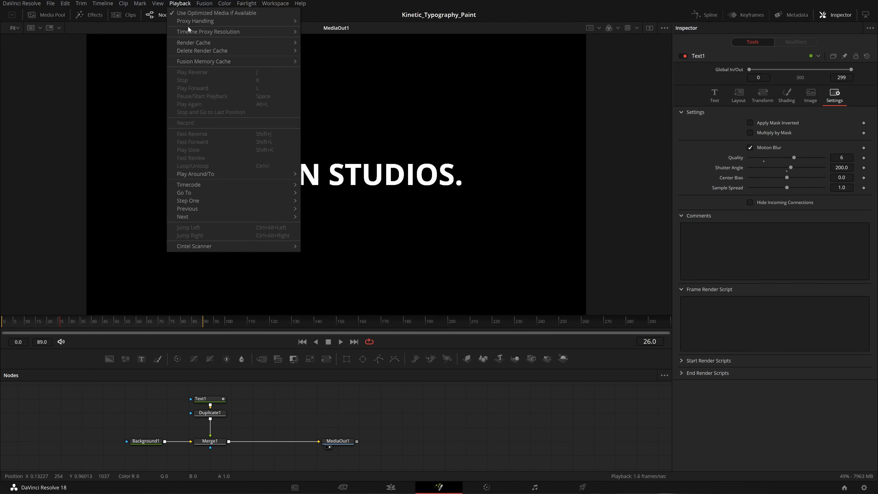
mouse_move(216, 34)
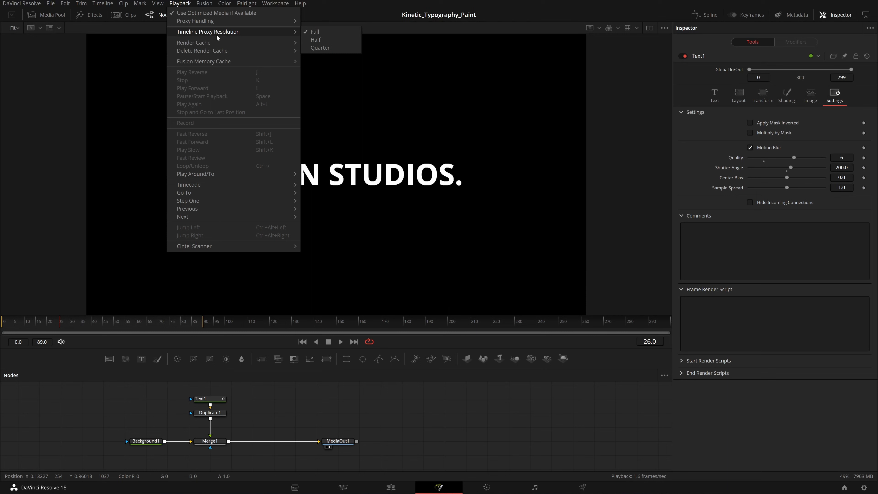
click(324, 41)
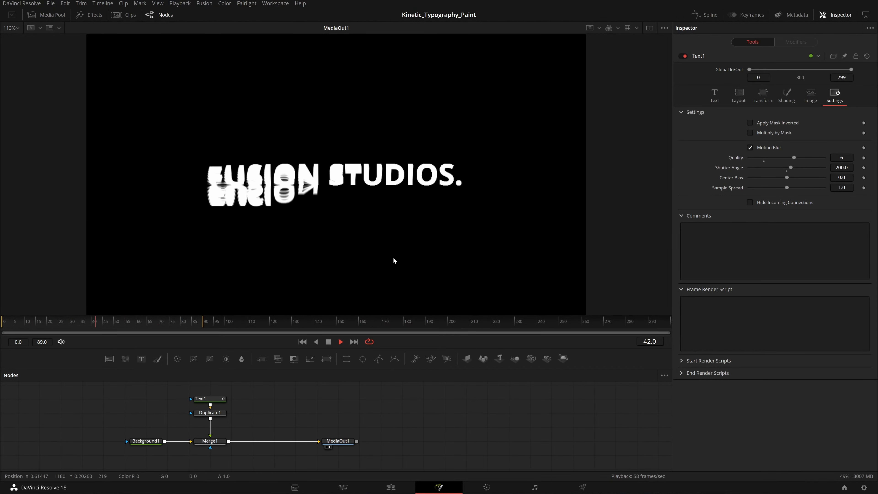
- Set Text1's motion blur Quality to 10 and move MediaOut1 farther from Merge1
click(215, 397)
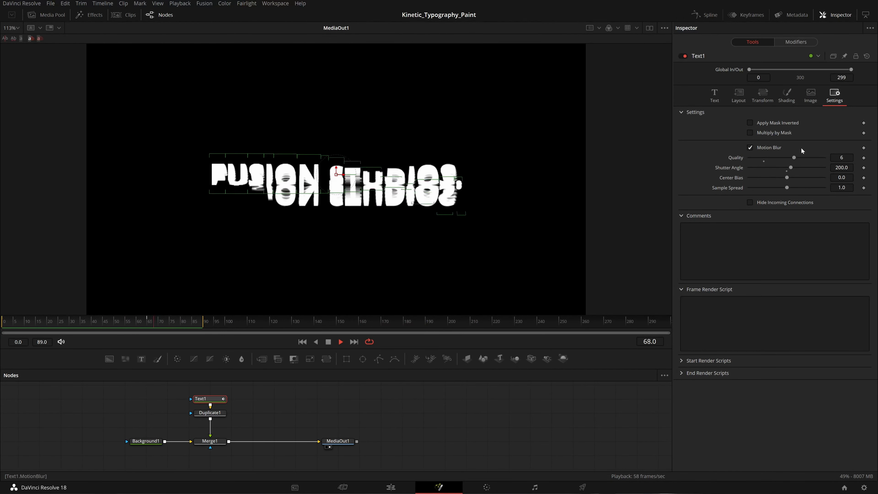
drag(794, 158, 830, 160)
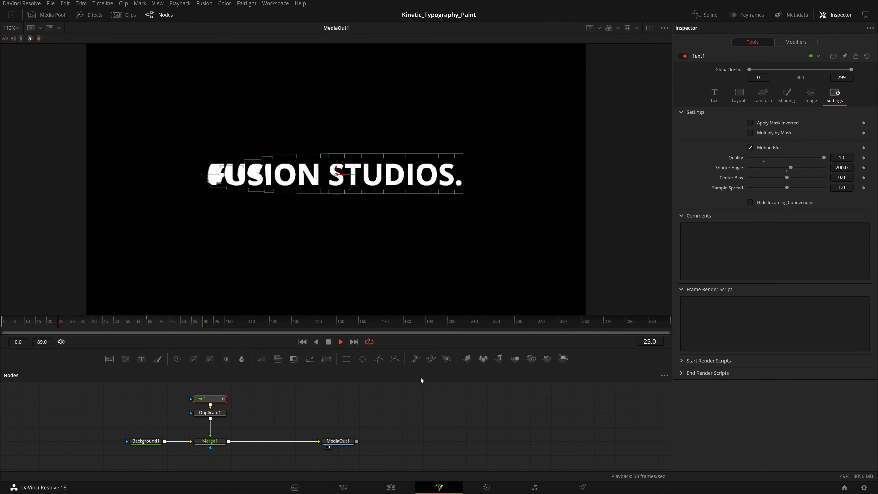
drag(337, 442, 380, 442)
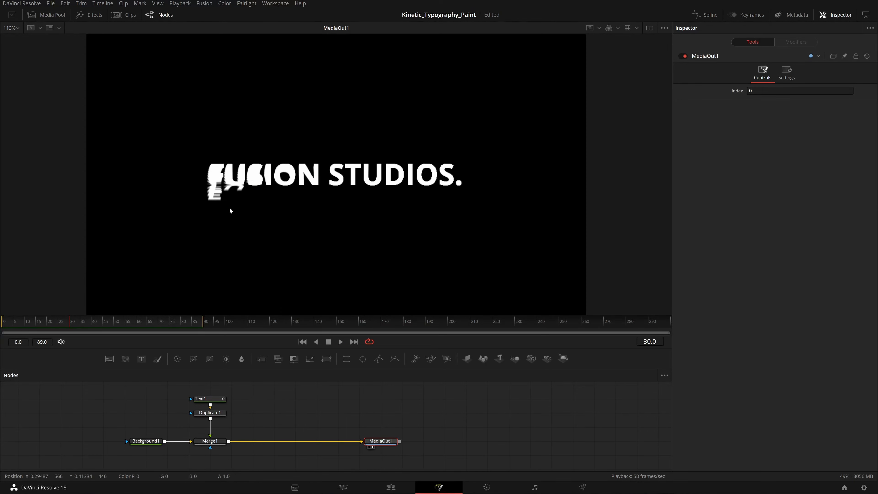
- Paste an instance of Text1 into the empty node graph area beside it and reselect the original Text1
click(214, 402)
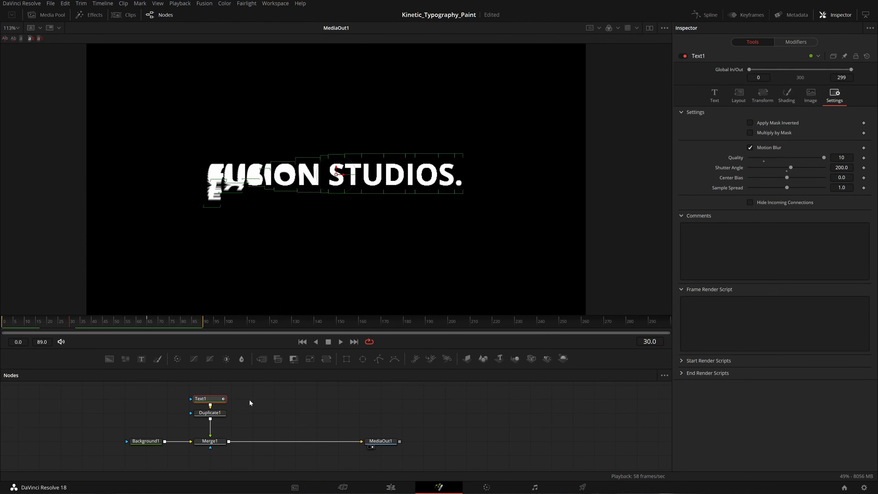
click(299, 406)
key(ctrl+shift+v)
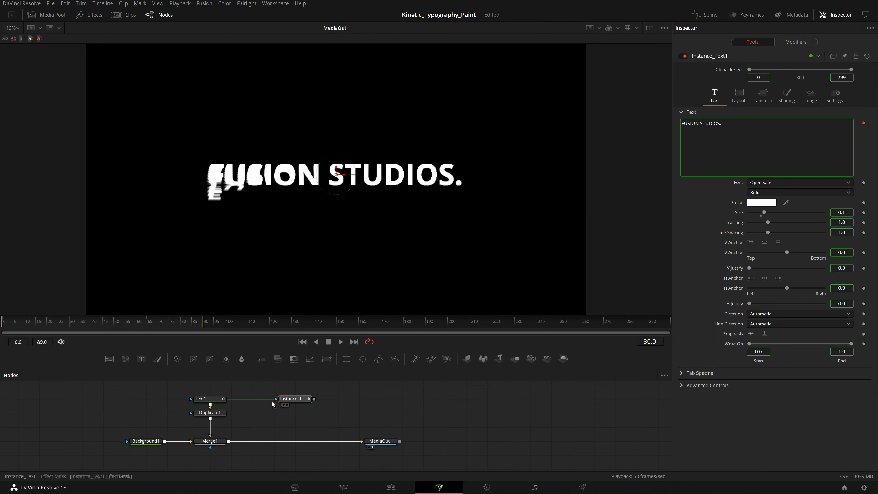
mouse_move(205, 395)
mouse_down()
mouse_move(141, 394)
mouse_move(205, 395)
mouse_up()
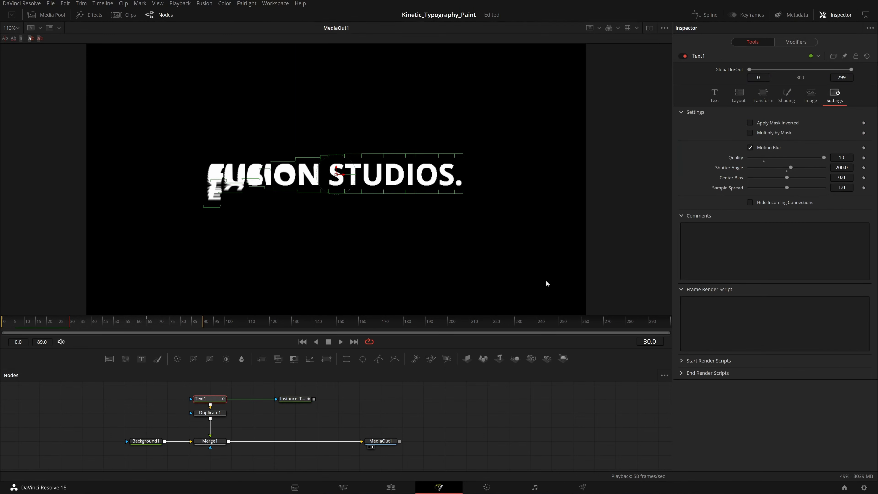
- Deinstance the fill color group of the Text1 instance, then test a lower Red value and undo it
click(298, 399)
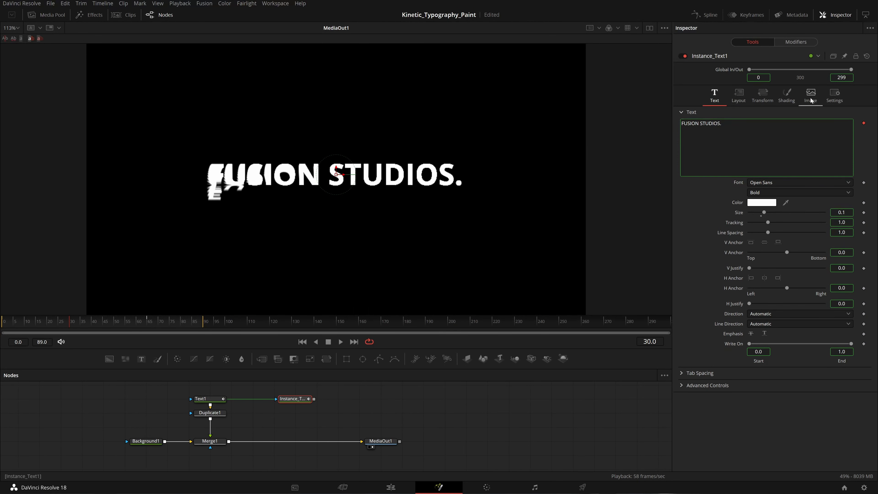
click(792, 97)
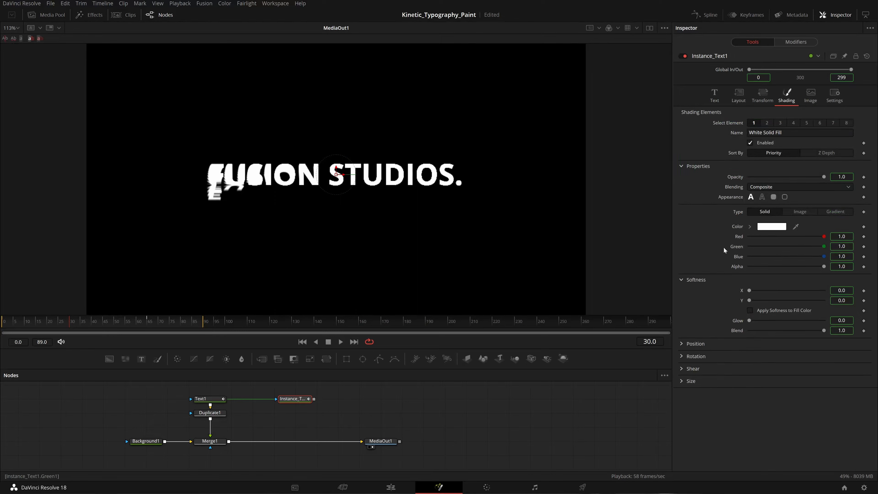
right_click(739, 237)
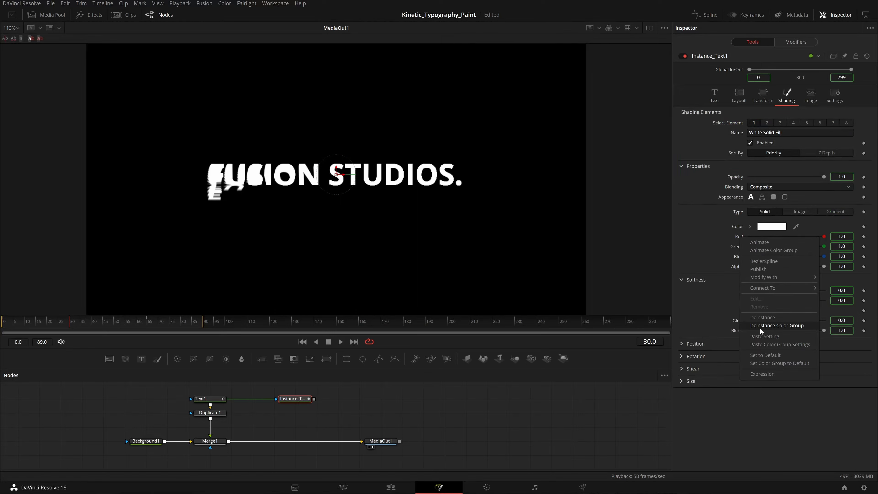
click(773, 325)
drag(823, 237, 788, 236)
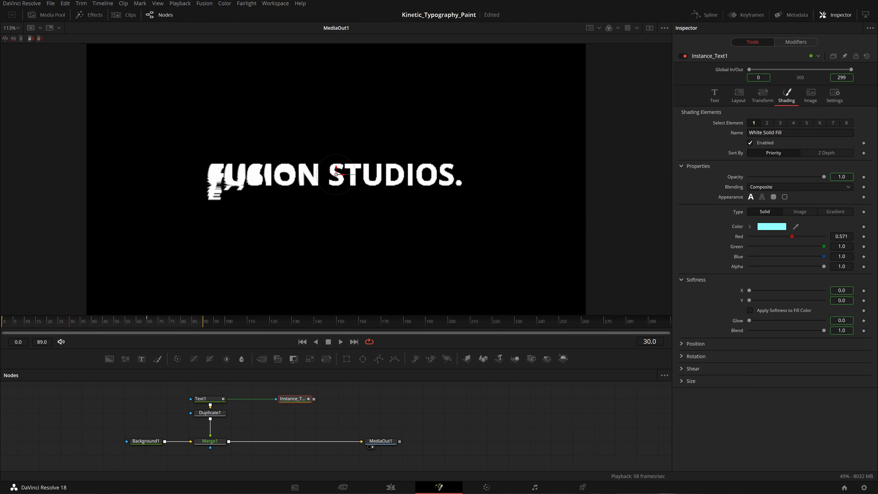
key(ctrl+z)
- Recolor Text1's fill purple with Red 0.444, Green 0.086 and Blue 0.973, and save the project
click(214, 401)
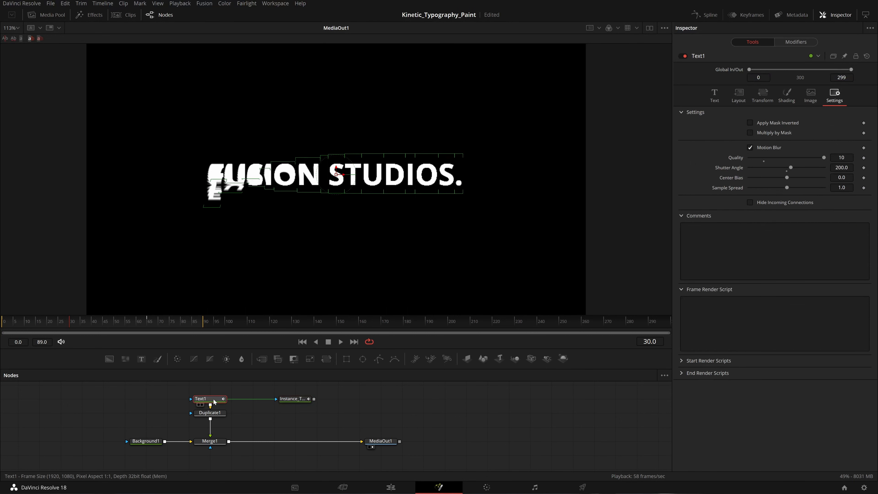
click(787, 95)
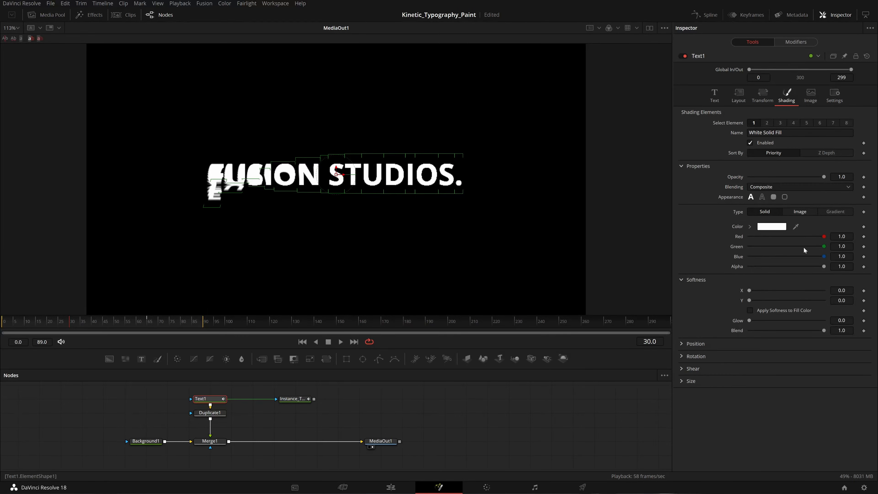
drag(824, 236, 744, 255)
drag(823, 246, 748, 250)
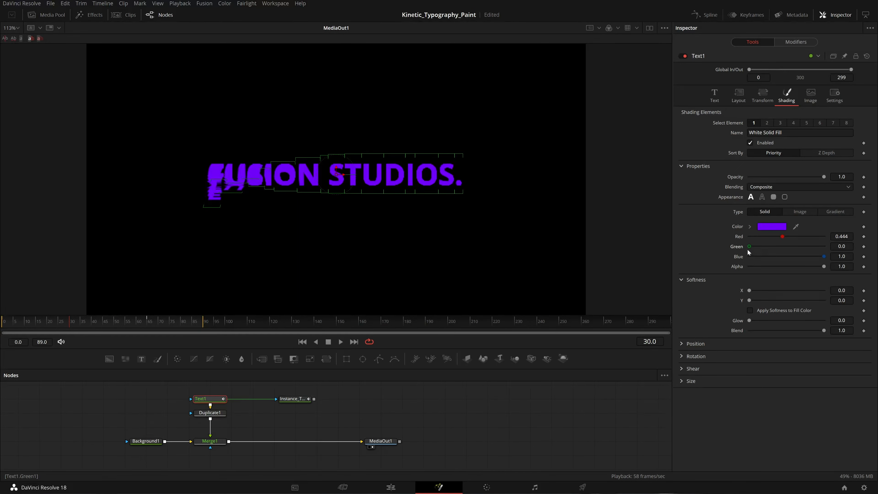
drag(806, 259, 818, 263)
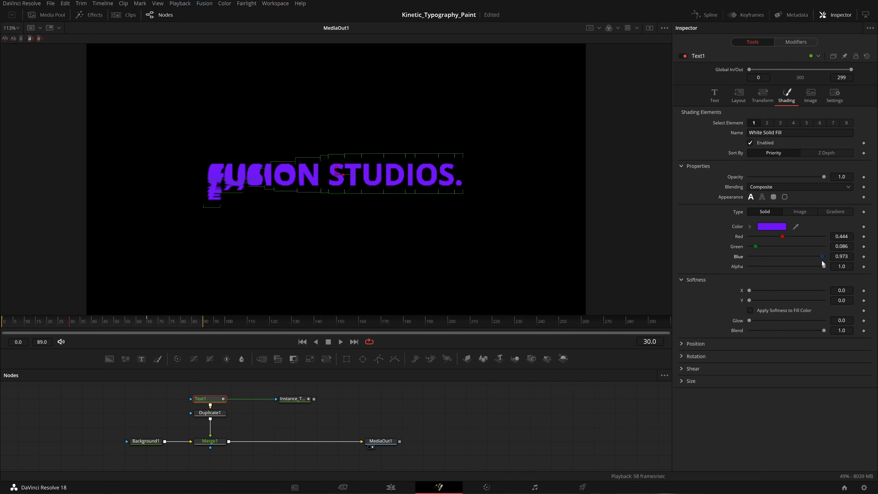
key(ctrl+s)
- Merge the Text1 instance over Merge1's output and align the new merge node below the instance
click(210, 412)
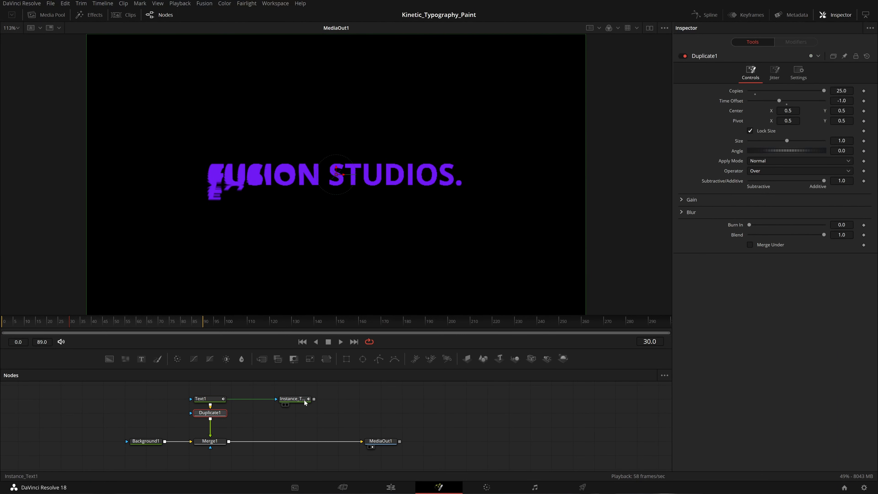
drag(314, 399, 229, 443)
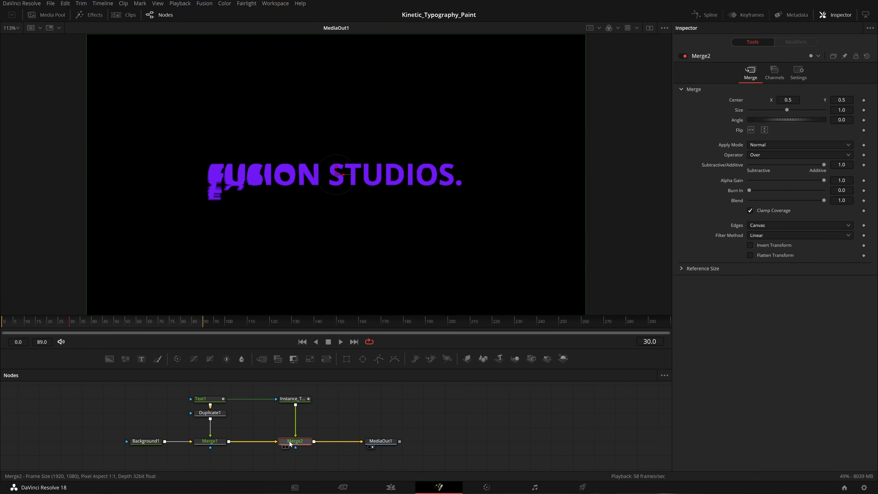
mouse_move(291, 442)
mouse_down()
mouse_move(310, 457)
mouse_move(303, 441)
mouse_up()
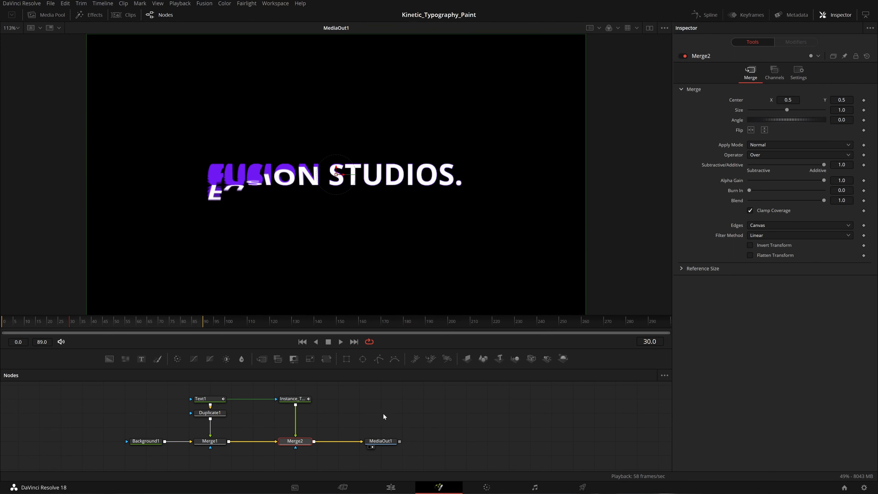
- Play the animation from the first frame to check the white text over its purple trails, and return to the start
key(space)
key(space)
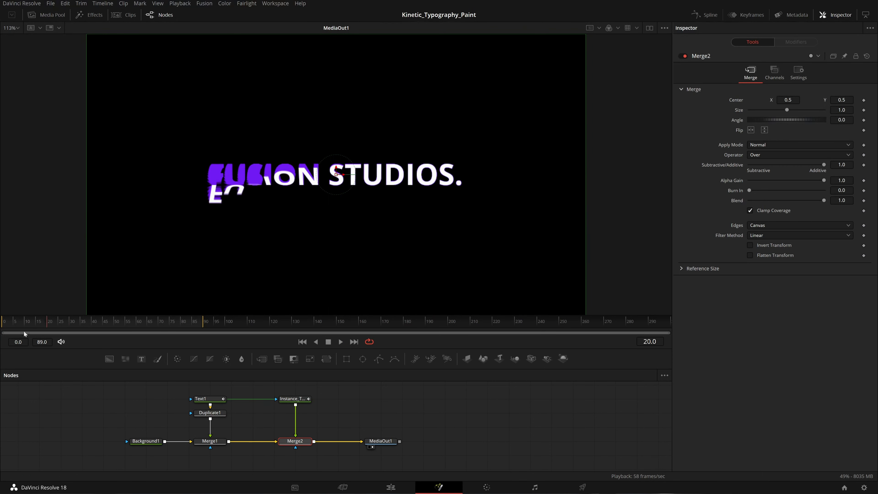
drag(24, 331, 2, 334)
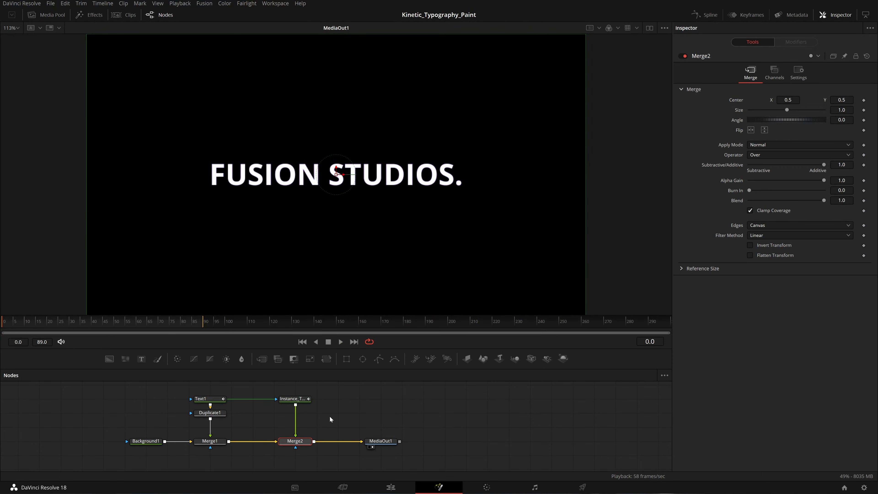
key(space)
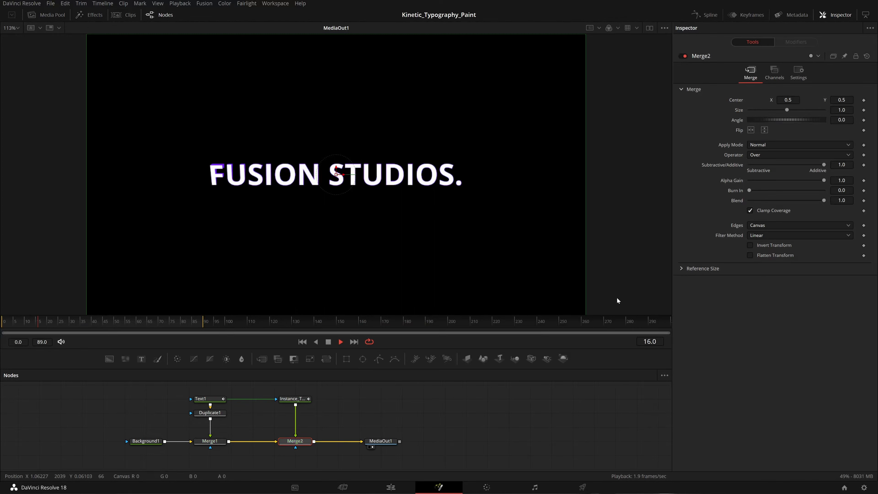
key(space)
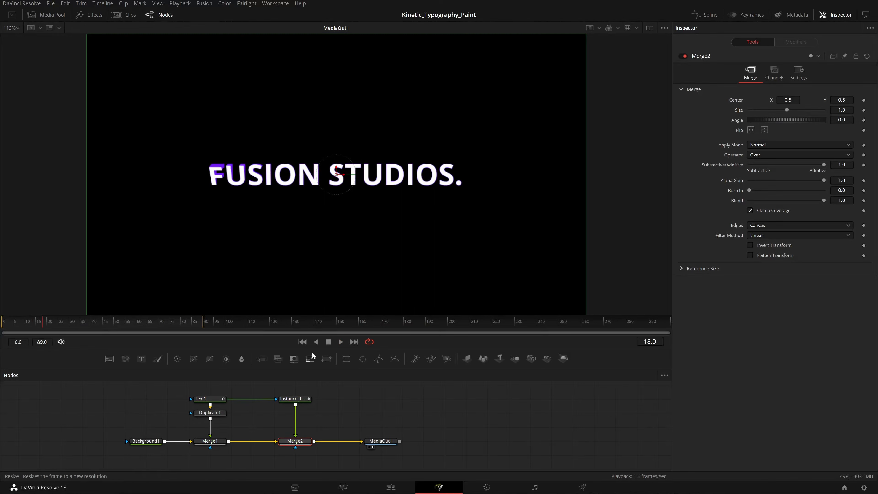
click(302, 341)
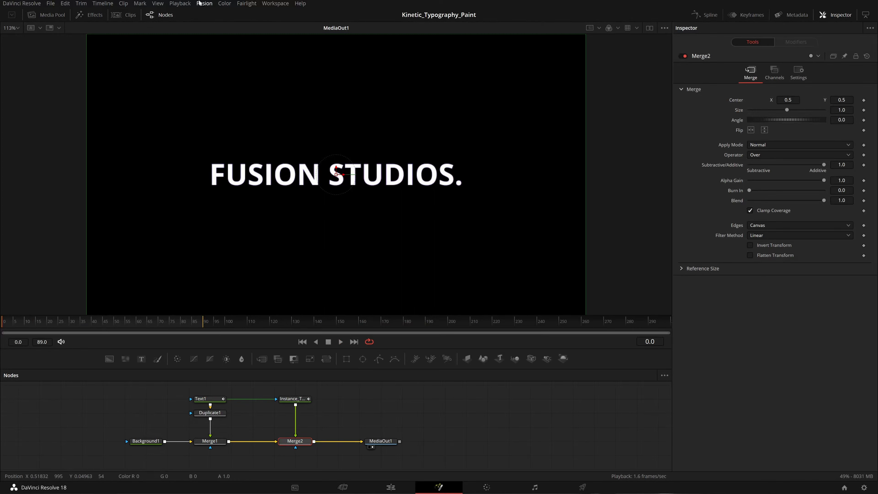
- Set the timeline proxy resolution to Quarter
click(180, 3)
mouse_move(193, 33)
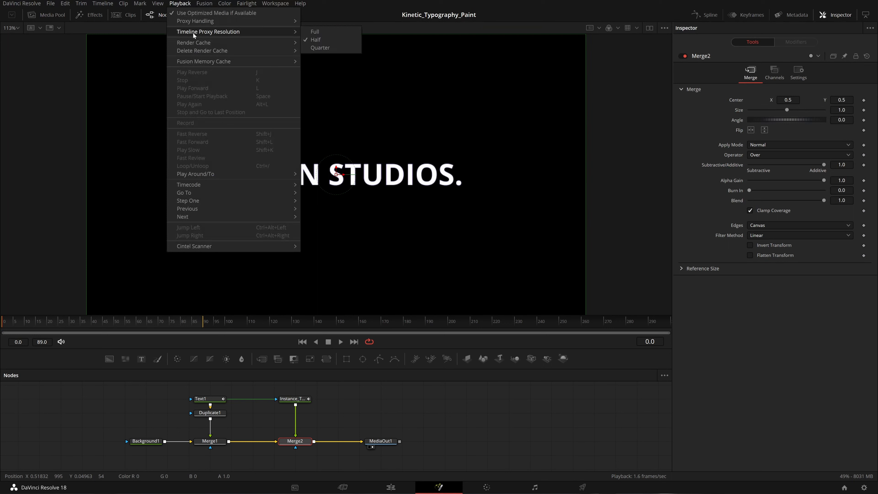
click(317, 48)
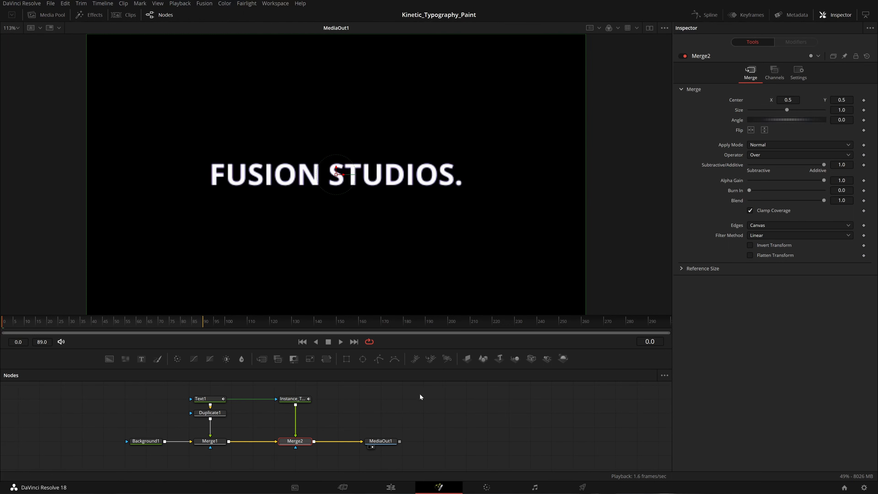
- Play the looping animation and examine the white text and purple motion-blurred trails up close and at full frame
key(space)
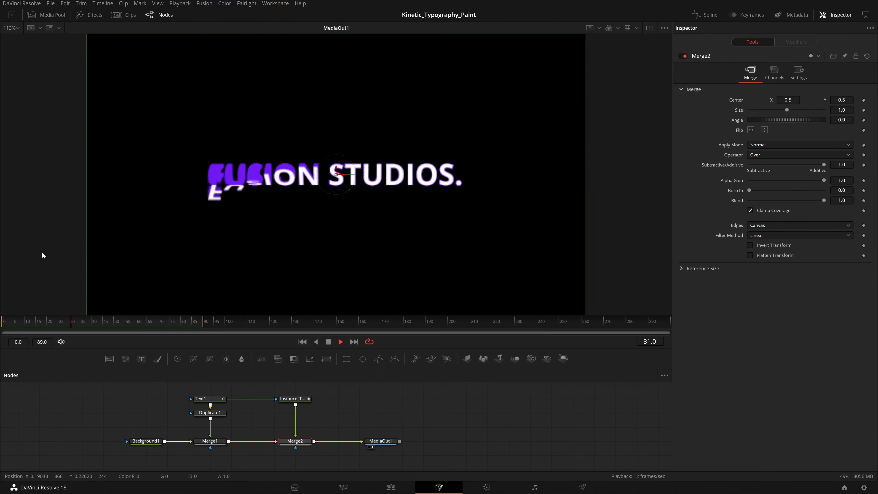
click(209, 403)
click(835, 97)
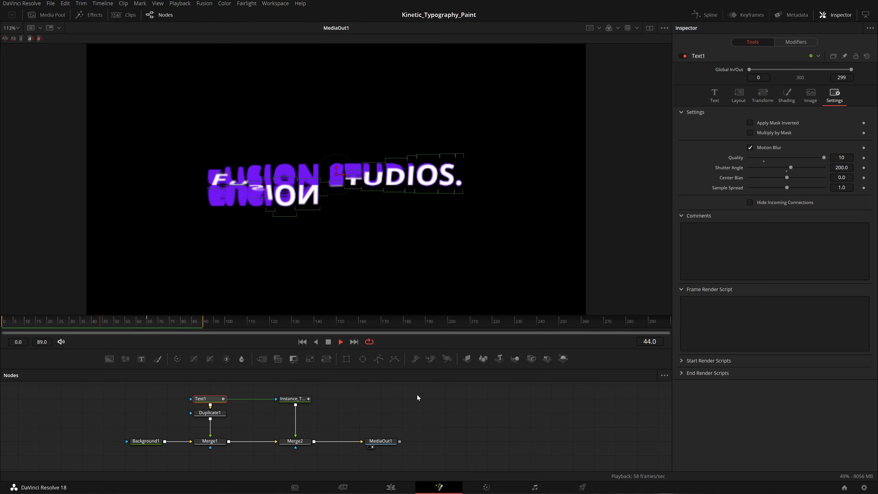
click(381, 441)
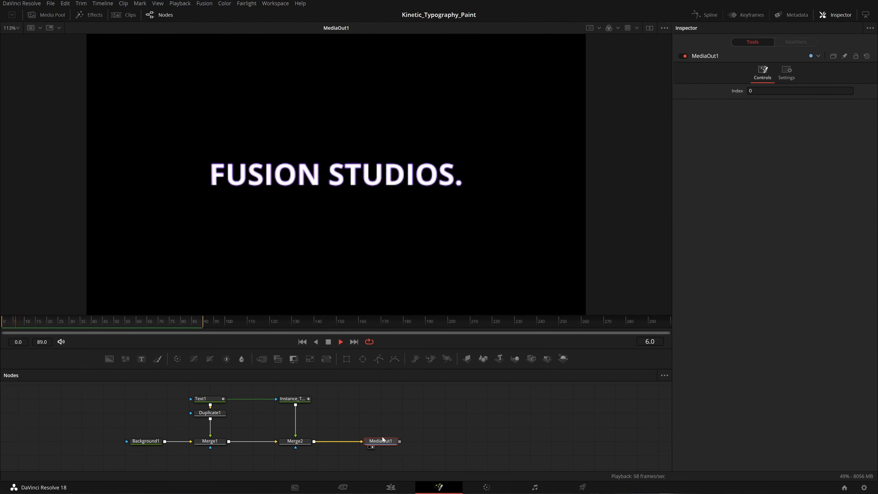
scroll(403, 191, down, 5)
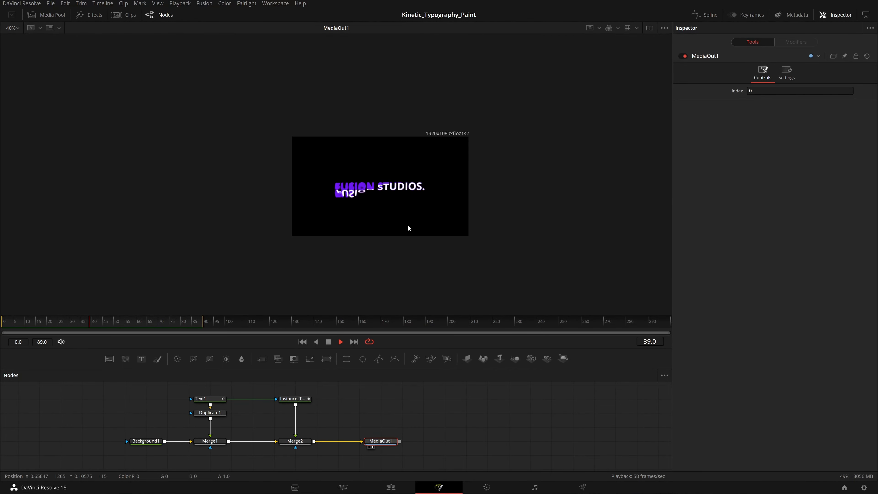
scroll(407, 224, up, 3)
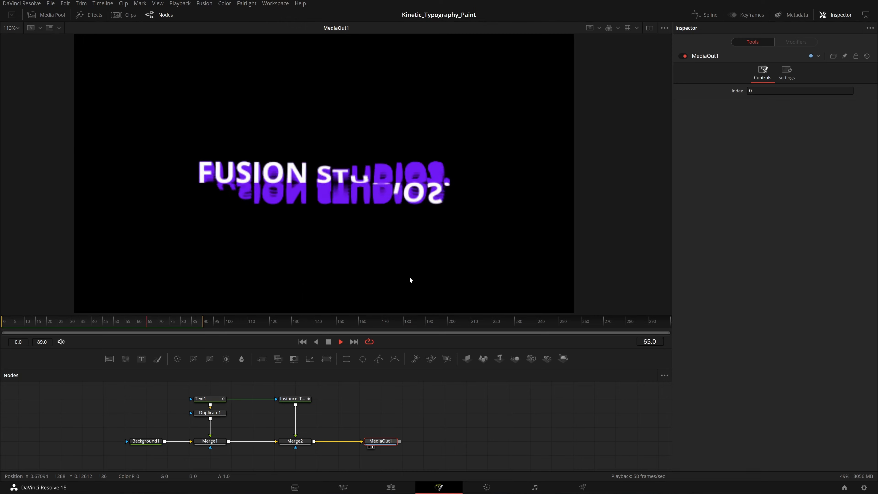
drag(419, 250, 411, 244)
scroll(411, 244, down, 1)
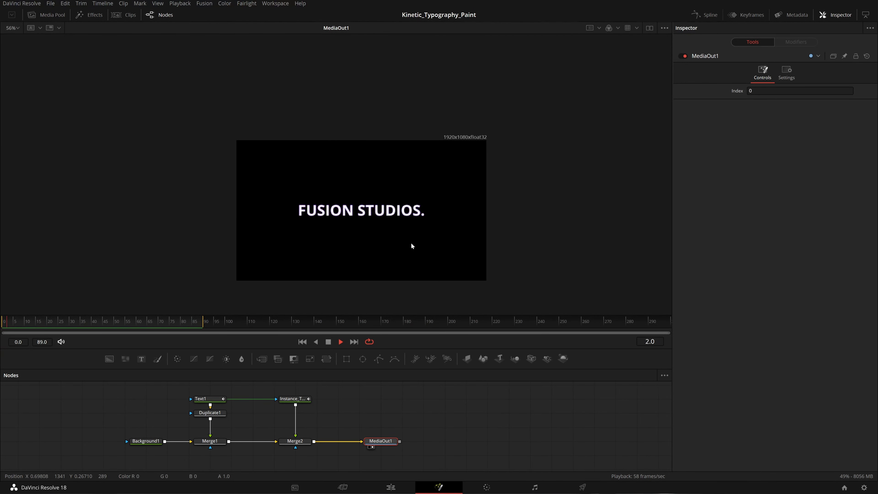
scroll(411, 244, up, 1)
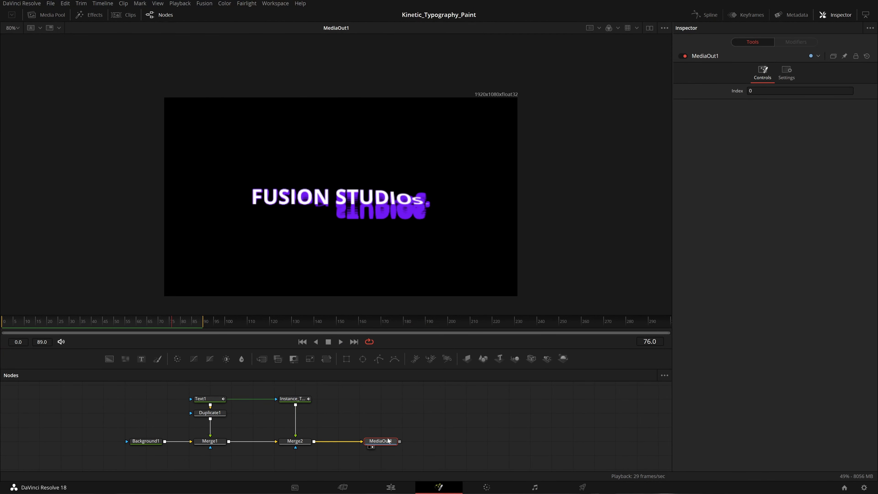
key(space)
- Make room before MediaOut1 and insert a Glow node after Merge2 with Glow Size 12 and Glow 0.75
drag(383, 442, 489, 442)
click(295, 440)
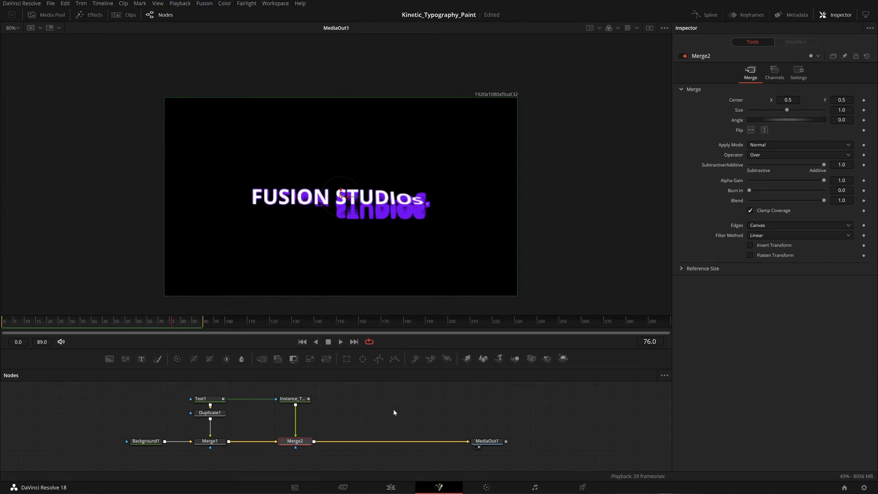
key(shift+space)
text(DUPLI)
key(BackSpace)
key(BackSpace)
key(BackSpace)
key(BackSpace)
key(BackSpace)
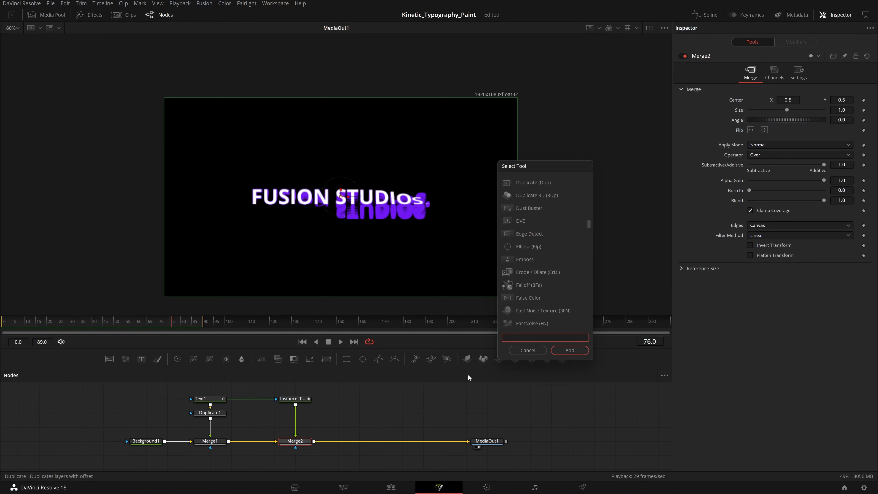
text(GLO)
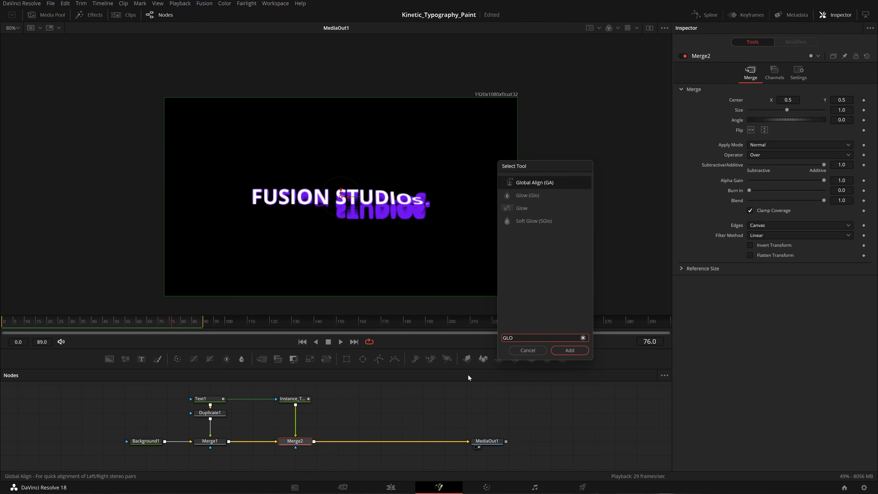
key(Down)
key(Return)
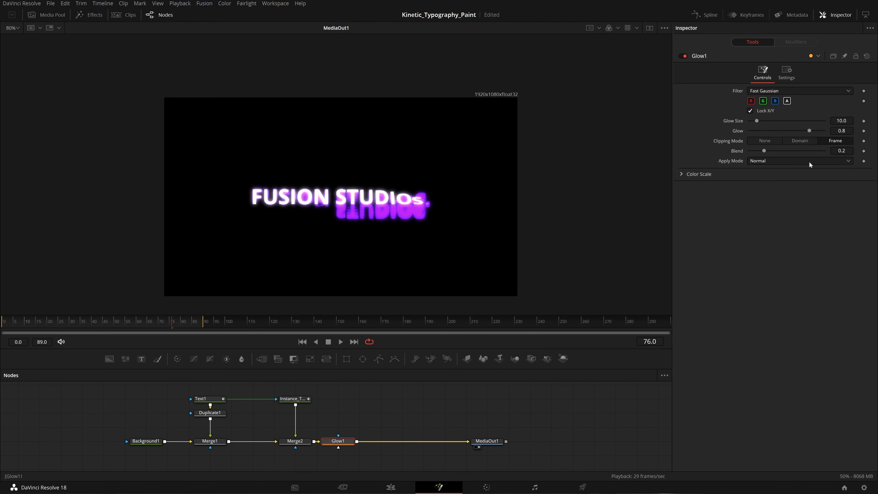
drag(808, 131, 806, 131)
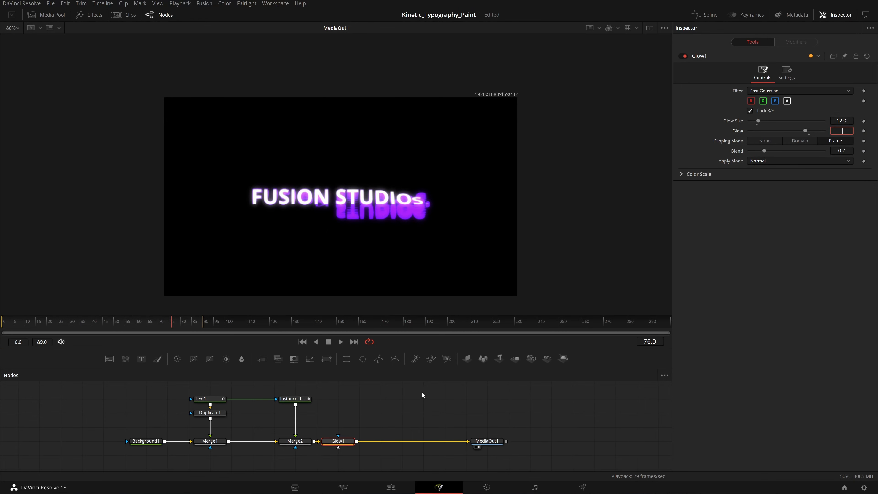
- Insert a Soft Glow node after Glow1 with Gain 0.502, Glow Size 12 and Blend 0.66, and play the result
key(shift+space)
text(so)
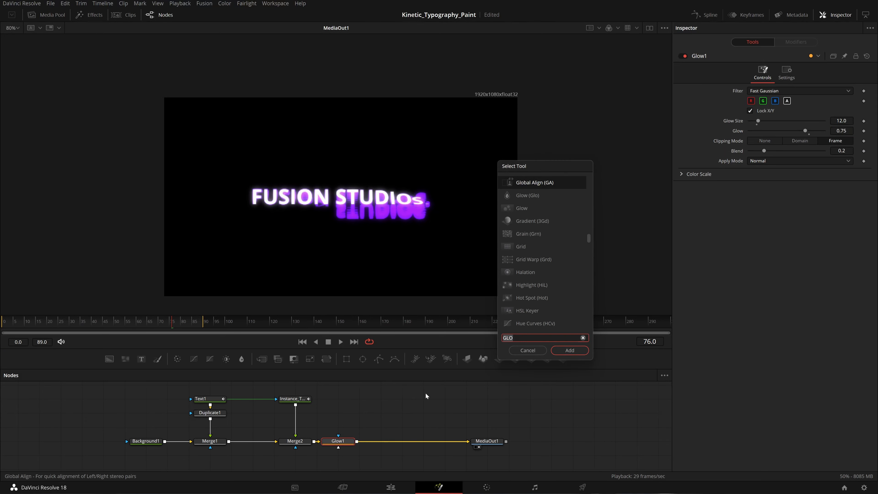
text(f)
key(Return)
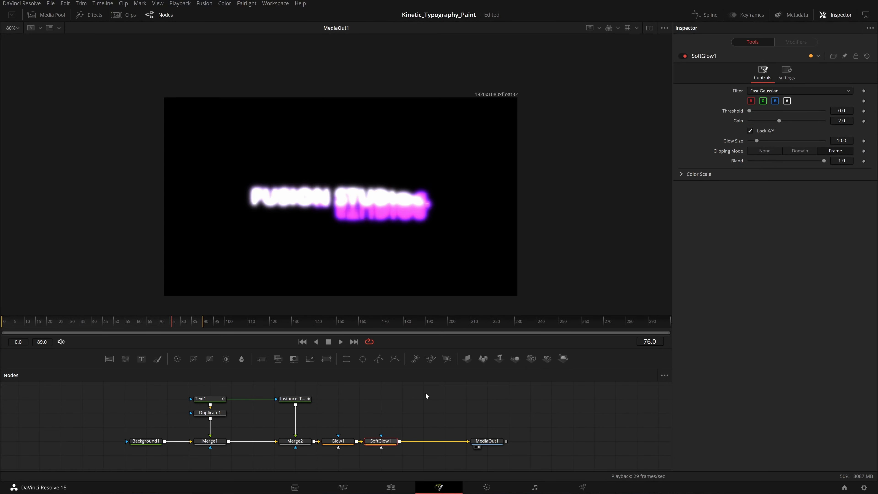
drag(778, 120, 752, 120)
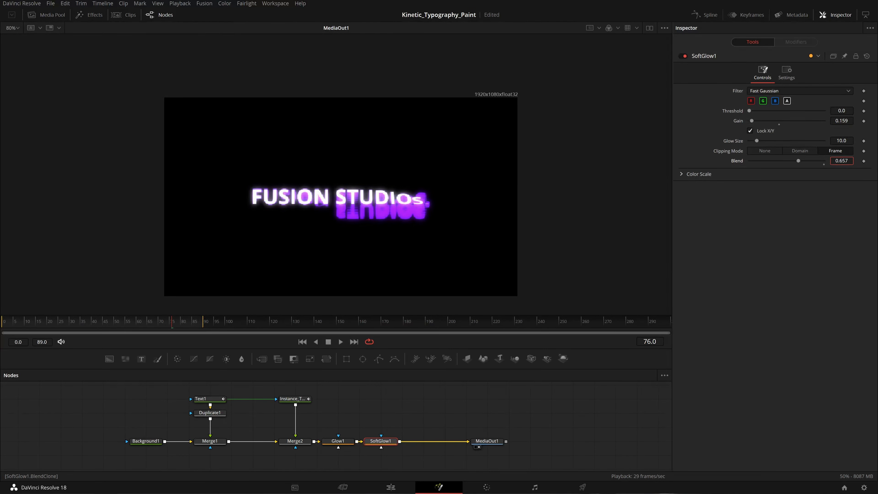
drag(842, 161, 842, 161)
drag(849, 121, 863, 120)
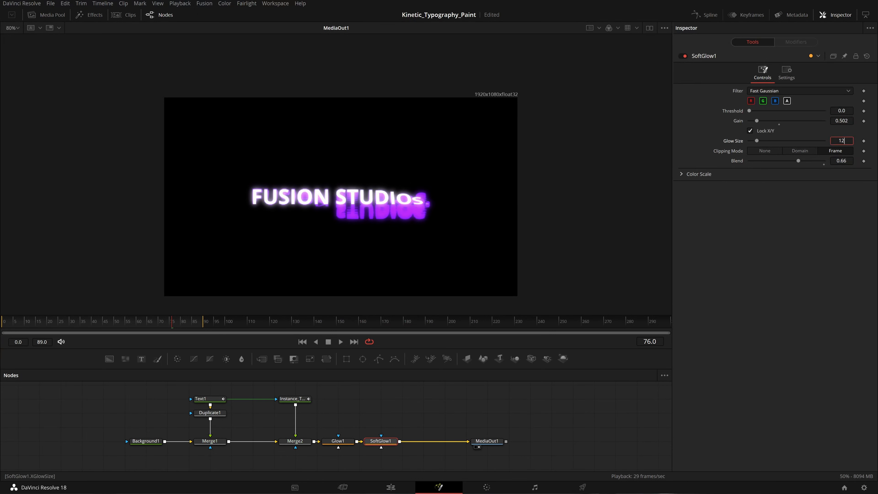
key(space)
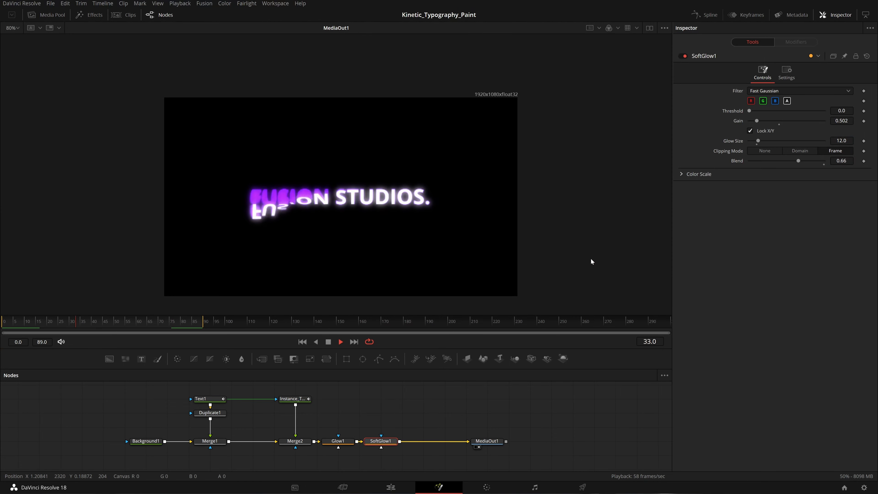
- Shift Text1's fill color toward blue by setting its Red value to 0.235
click(203, 398)
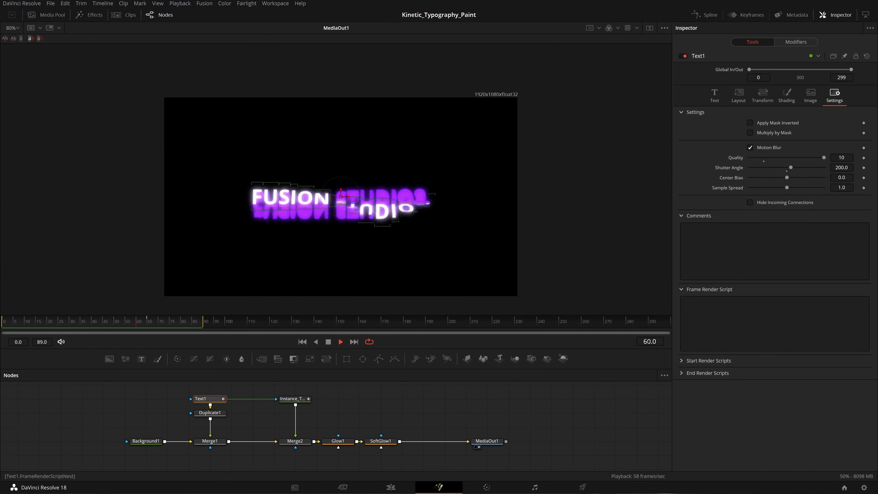
click(786, 95)
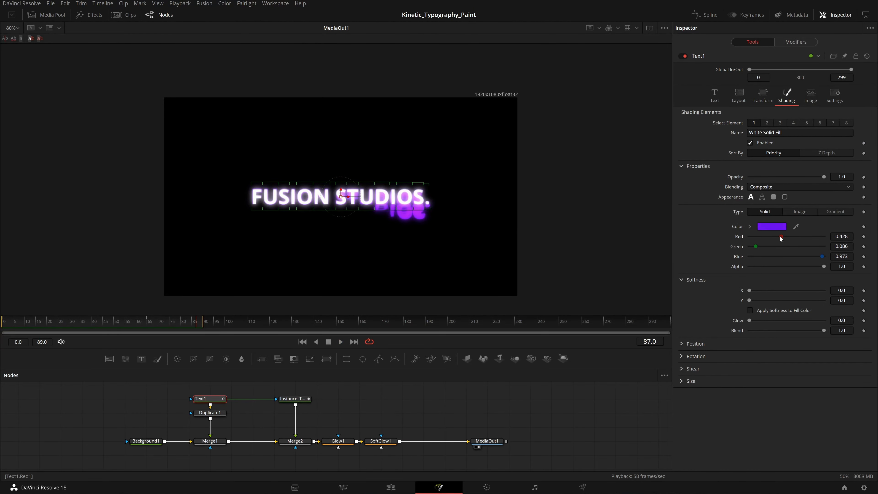
drag(780, 236, 769, 237)
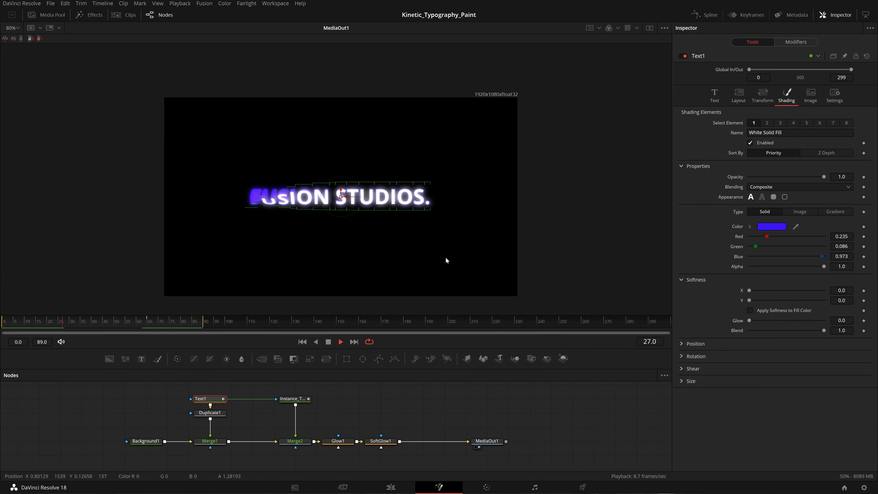
- Enlarge the node area and move MediaOut1 closer to SoftGlow1 and Background1 closer to Merge1
scroll(447, 253, down, 2)
drag(493, 245, 468, 211)
drag(444, 347, 429, 256)
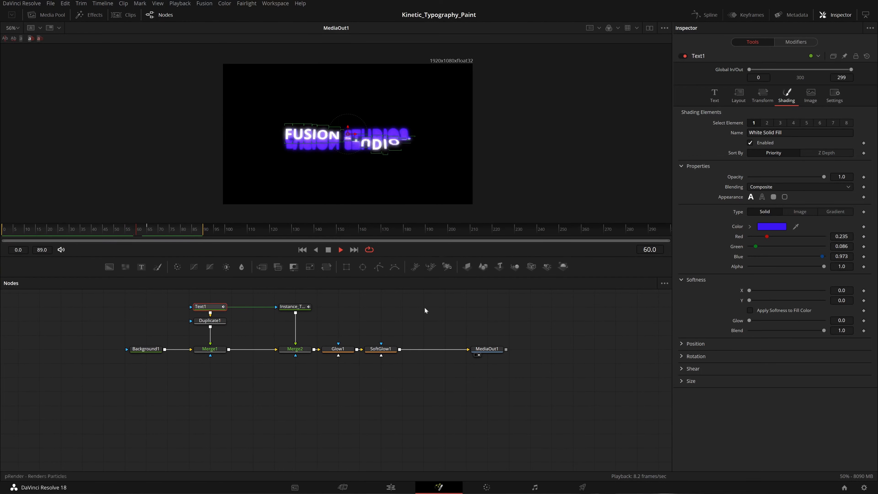
scroll(413, 334, up, 3)
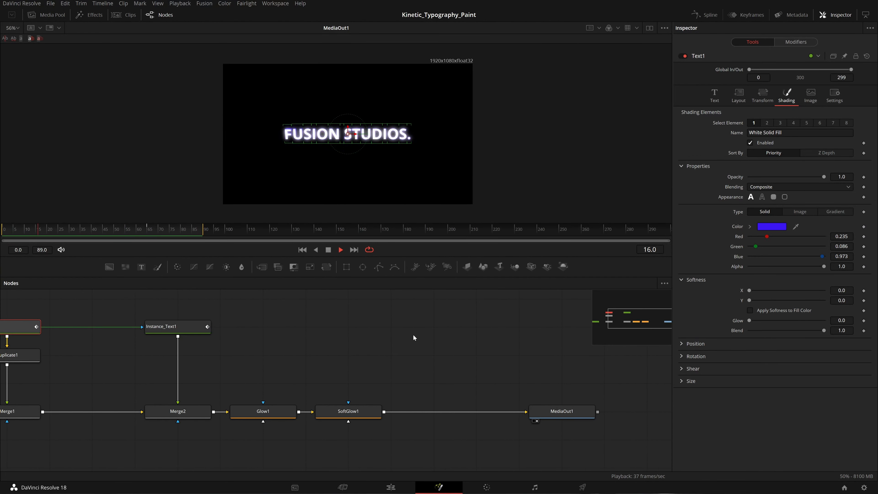
drag(413, 333, 492, 350)
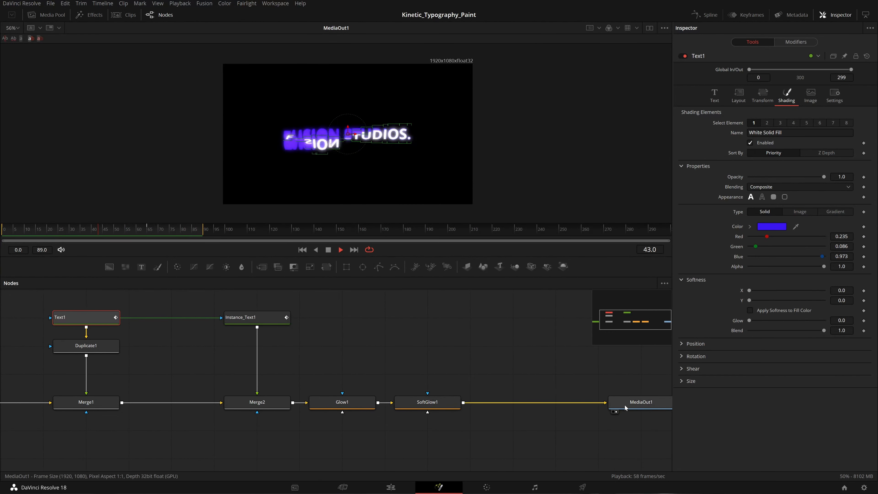
drag(639, 401, 555, 402)
drag(433, 342, 500, 353)
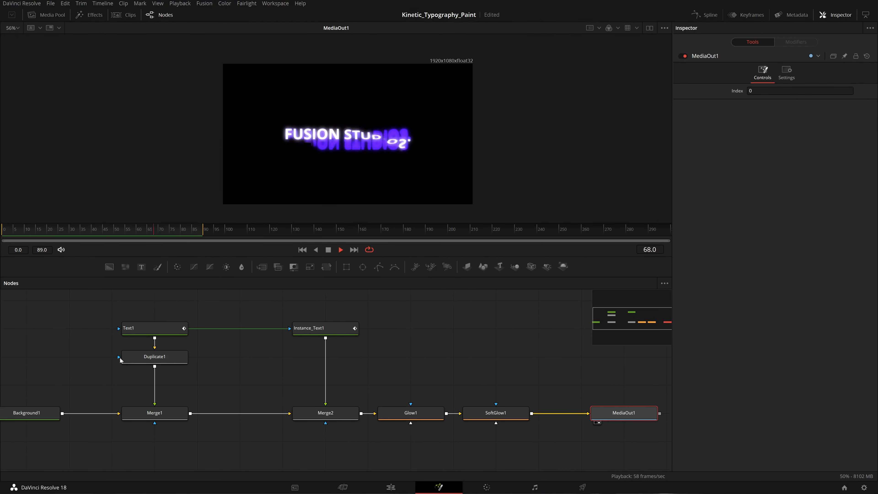
drag(30, 414, 73, 414)
drag(89, 384, 66, 384)
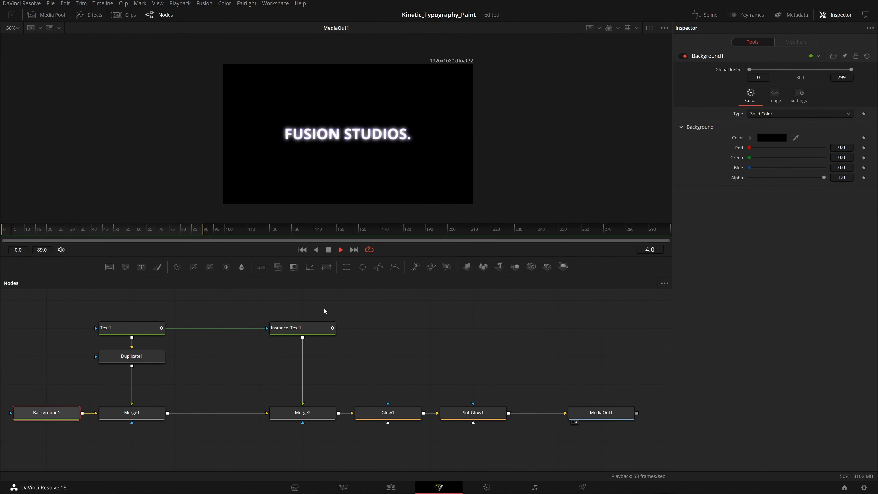
- Move Instance_Text1, Merge2, both glow nodes and MediaOut1 together closer to Merge1, save the project, and shrink the node area
drag(266, 295, 522, 421)
drag(425, 368, 476, 366)
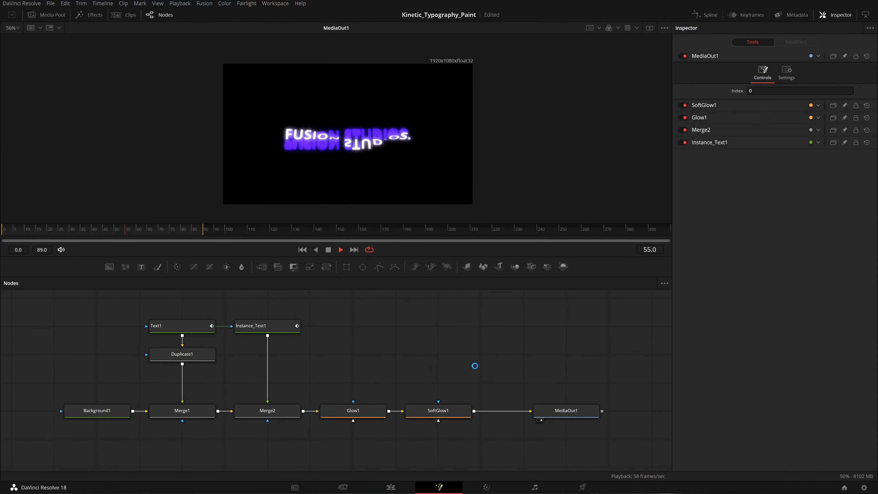
key(ctrl+s)
drag(436, 255, 432, 316)
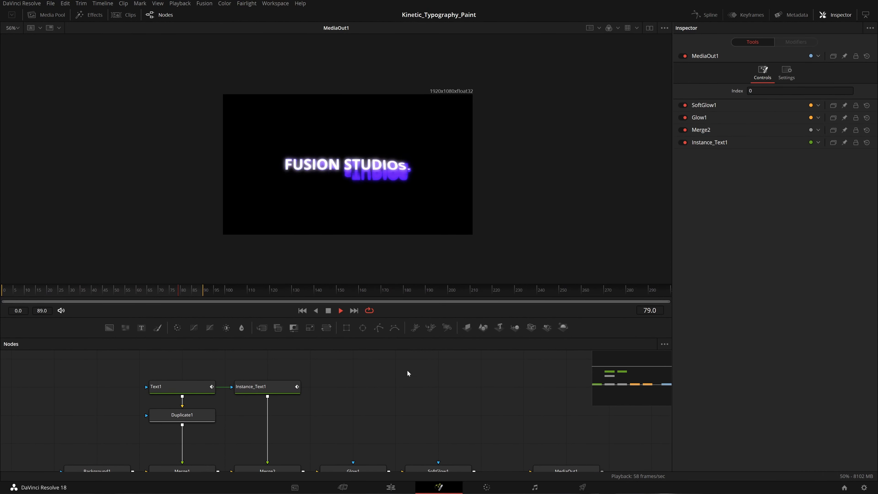
drag(385, 385, 381, 392)
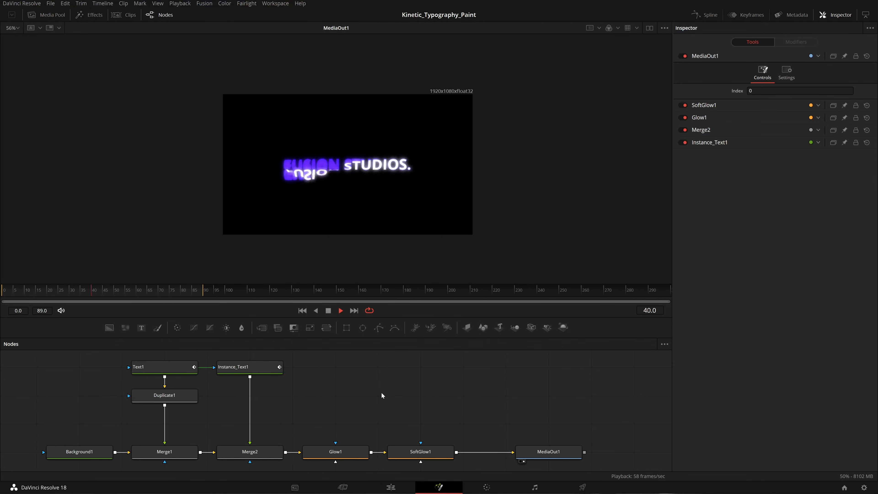
- Set Duplicate1's Blur to 0.00076 and its layer Blend to 0.88, and play the animation to check the faded trails
key(space)
click(171, 397)
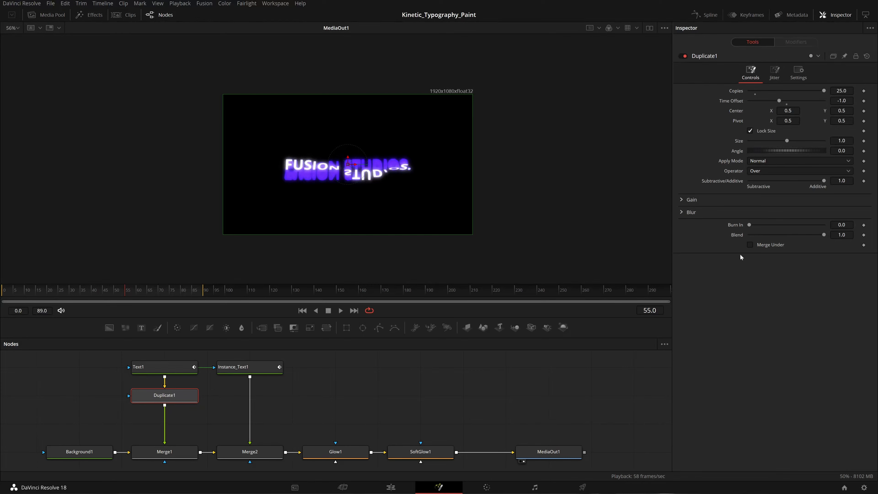
click(680, 211)
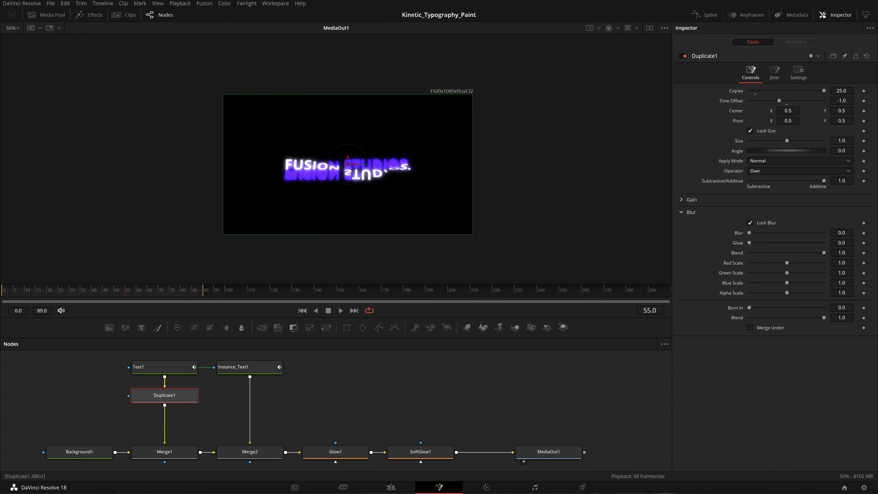
drag(841, 232, 848, 232)
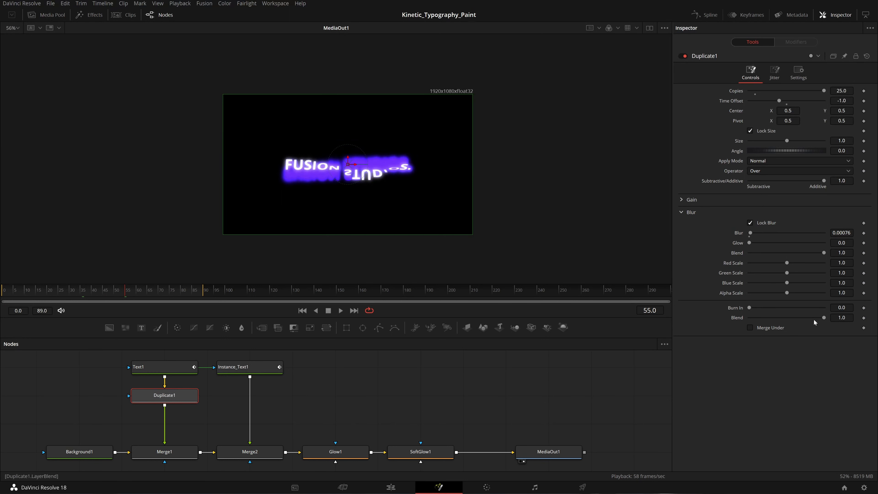
drag(842, 318, 842, 317)
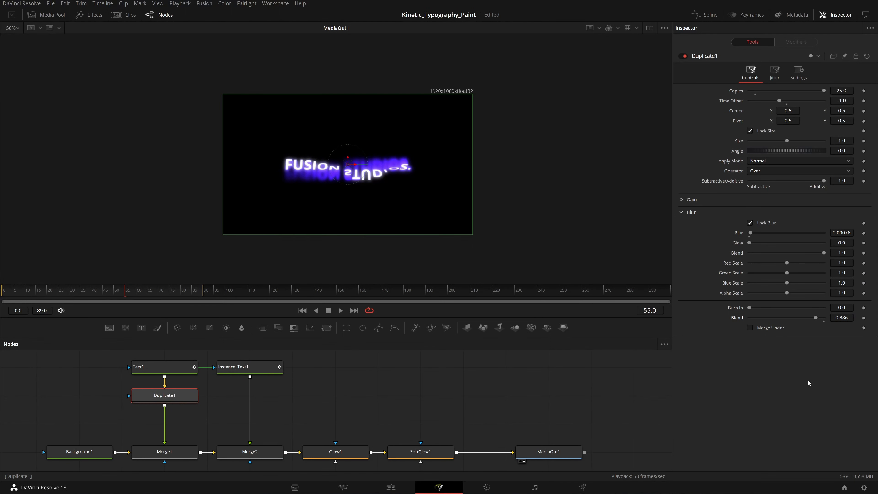
key(BackSpace)
key(Tab)
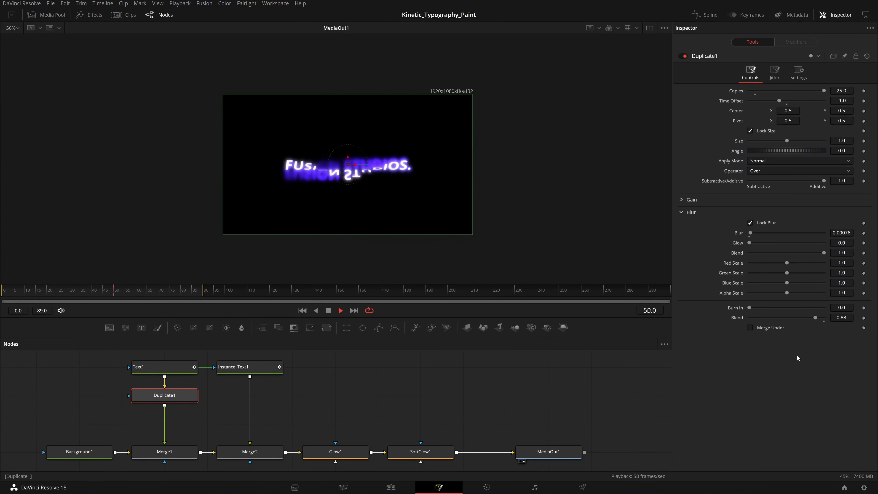
scroll(360, 177, up, 2)
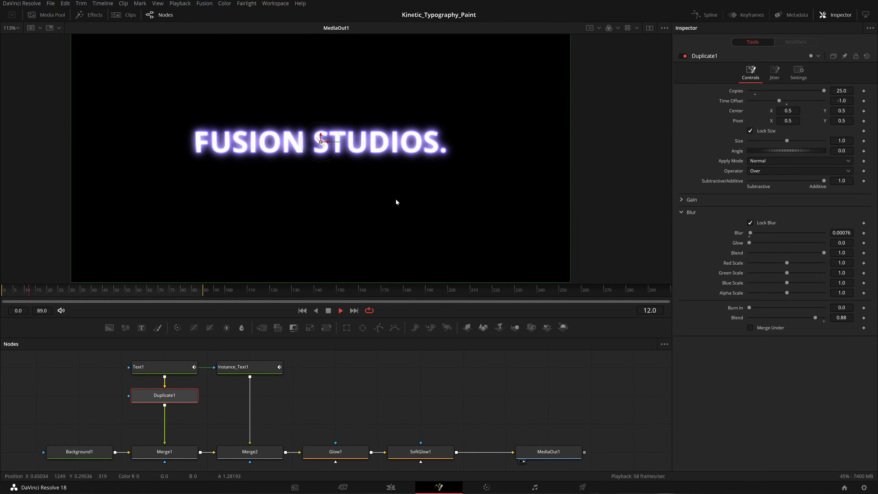
scroll(395, 199, down, 2)
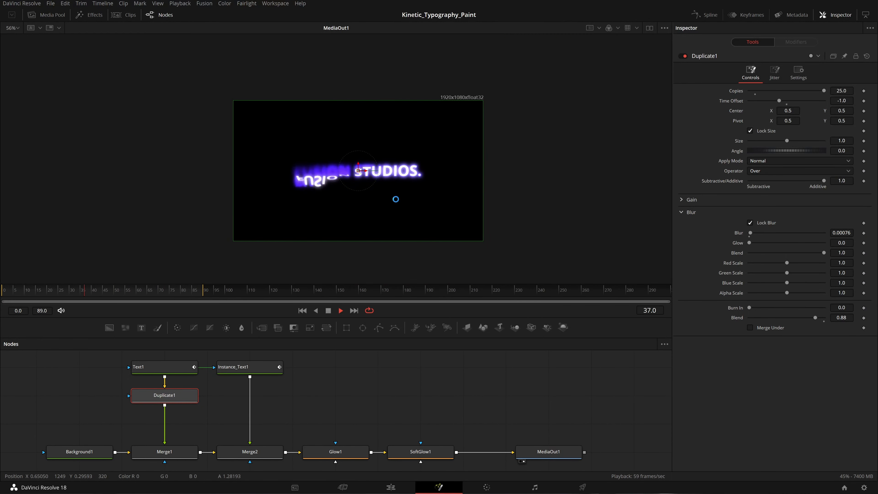
- Move MediaOut1 farther from SoftGlow1 to make room for another node between them
scroll(395, 198, up, 2)
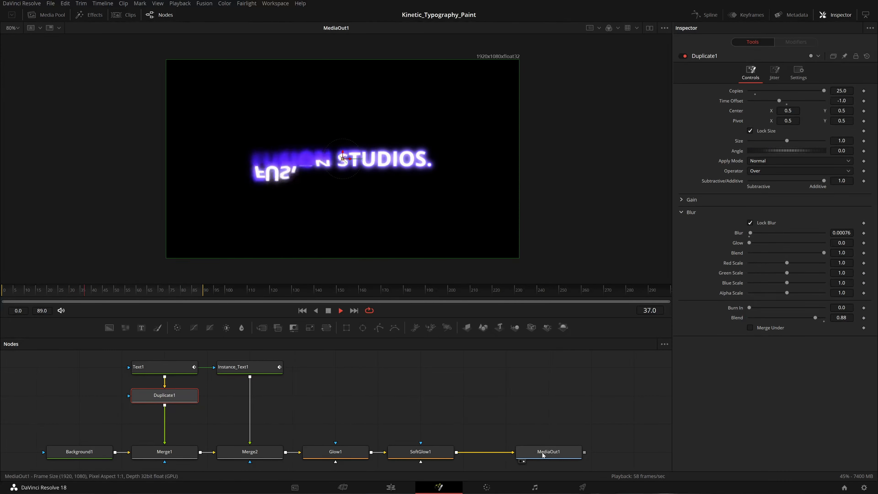
drag(542, 453, 581, 459)
drag(505, 410, 503, 406)
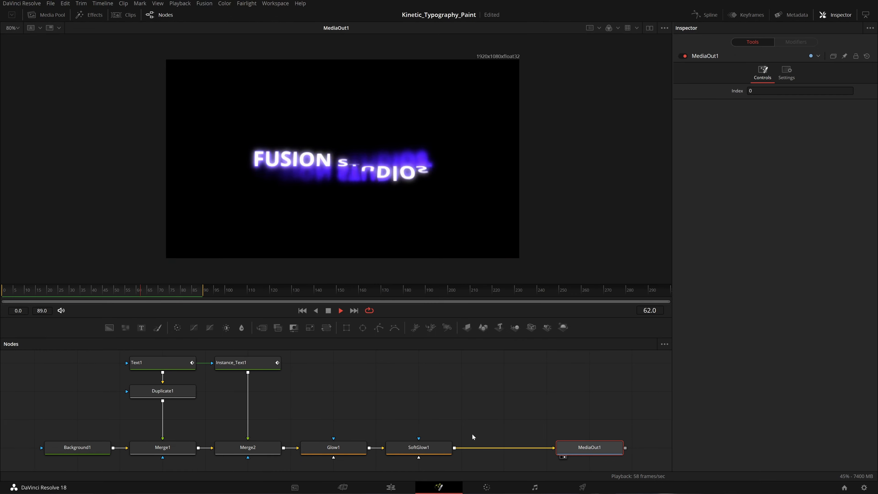
click(435, 452)
drag(586, 447, 628, 447)
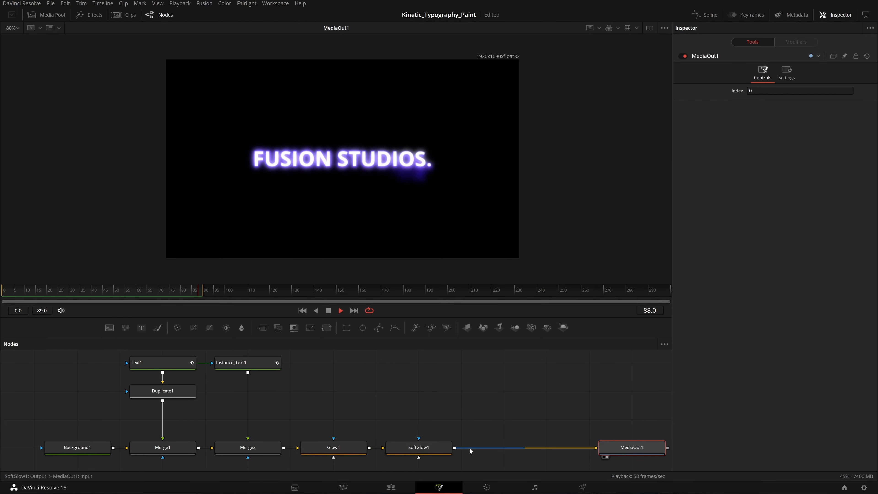
- Insert a Film Grain (FGr) node between SoftGlow1 and MediaOut1, stop playback and inspect the grain on the text up close
click(446, 448)
key(shift+space)
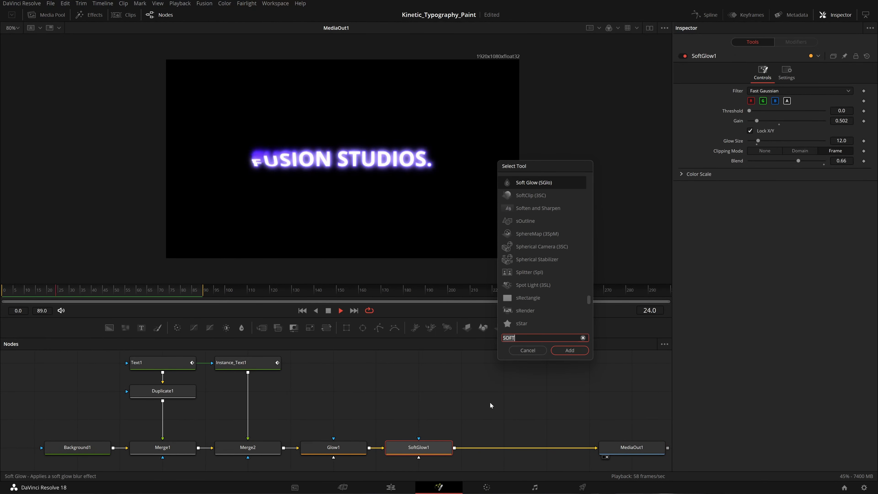
text(FILM)
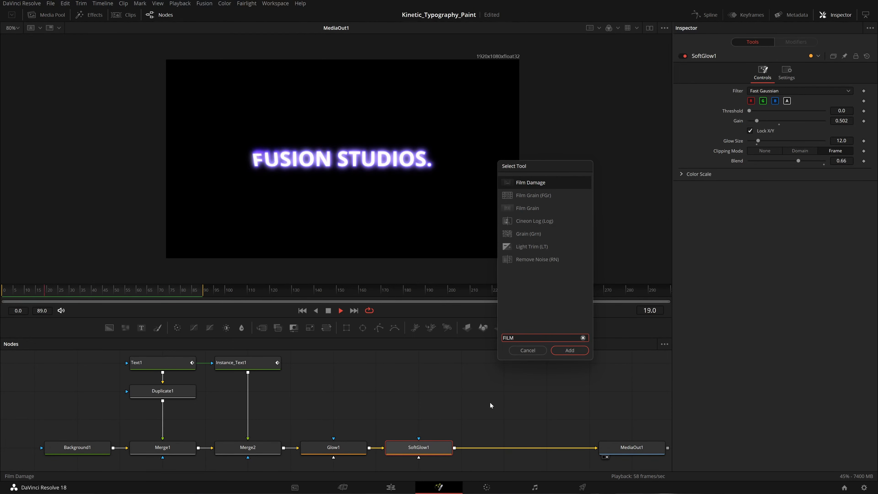
key(Down)
key(Return)
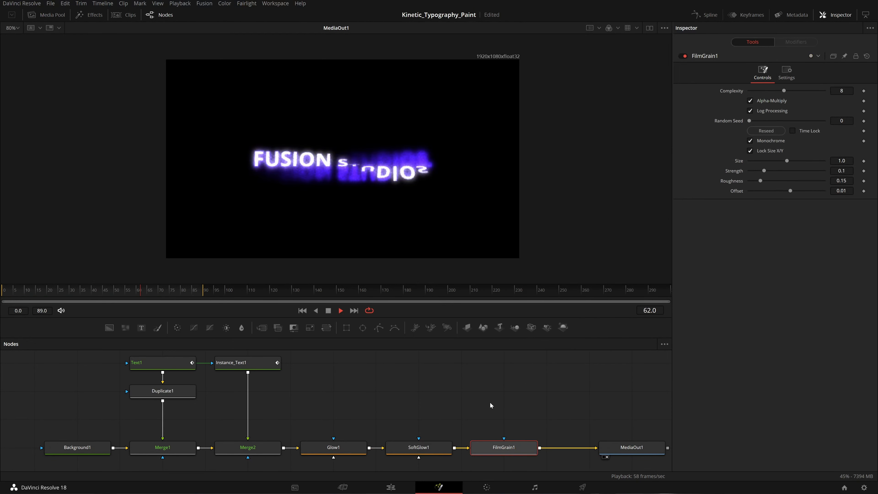
key(space)
scroll(310, 173, up, 5)
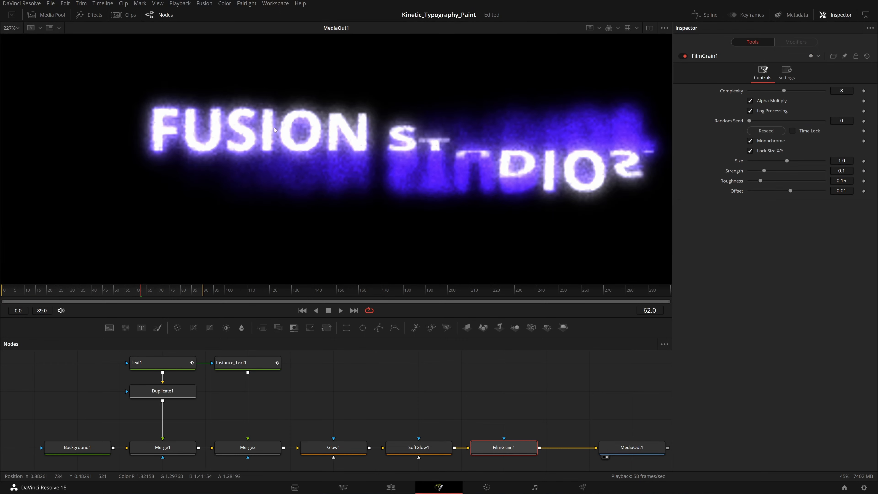
- Raise the Timeline Proxy Resolution and check the grain on the full frame
click(177, 4)
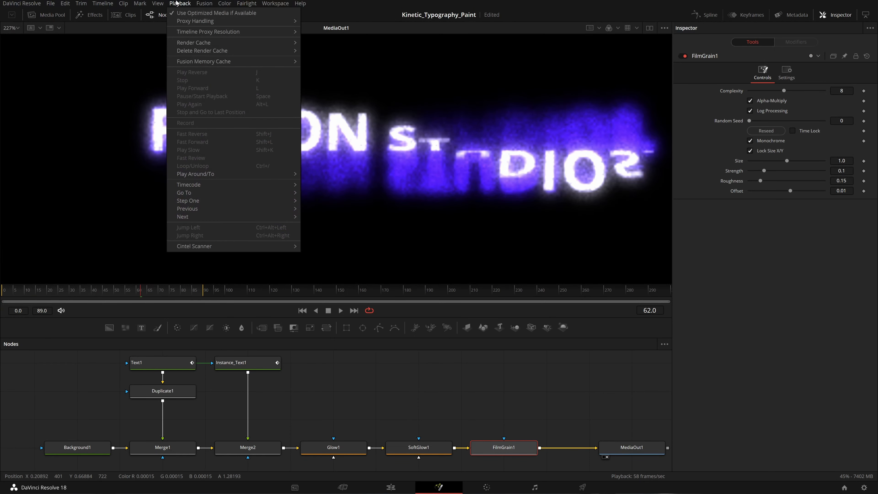
mouse_move(185, 34)
mouse_move(282, 29)
click(309, 31)
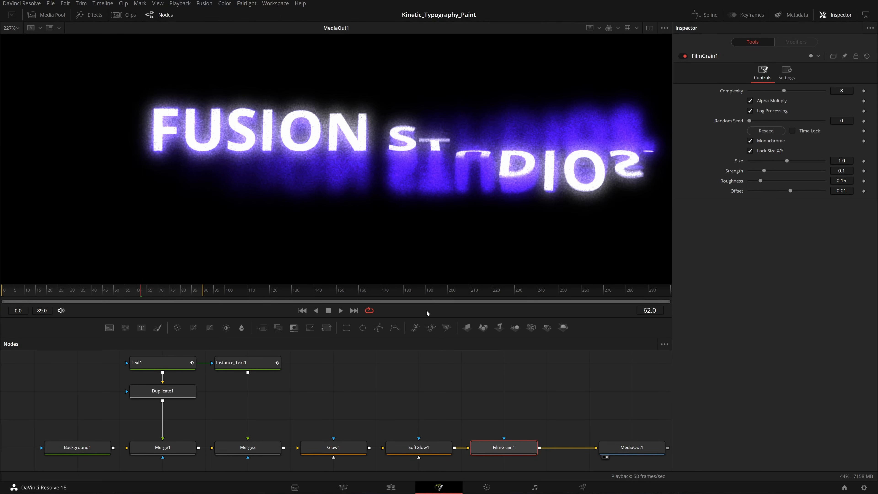
scroll(453, 185, down, 3)
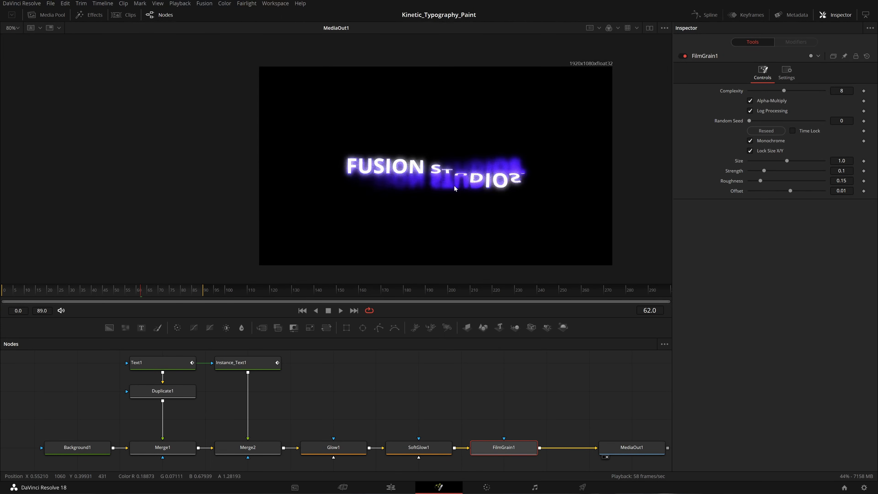
scroll(453, 184, up, 1)
key(ctrl+f)
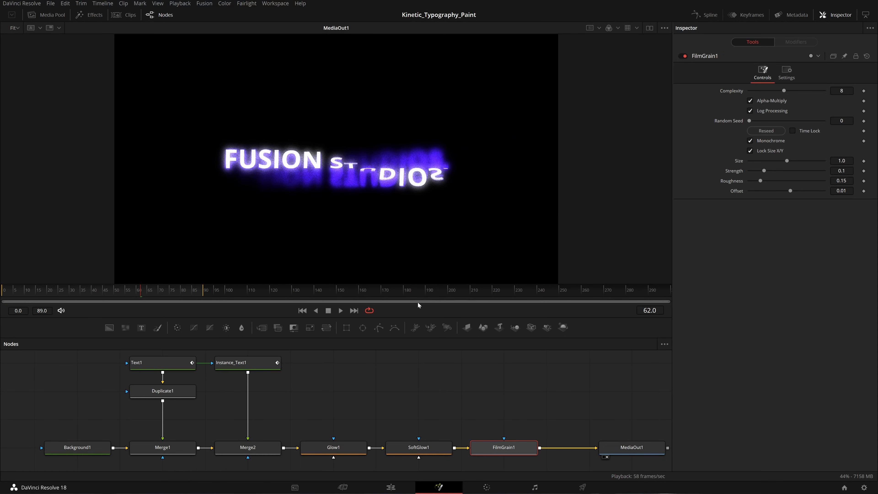
- Disable Motion Blur and High Quality and enable Proxy for the Fusion preview, and play the animation
right_click(435, 308)
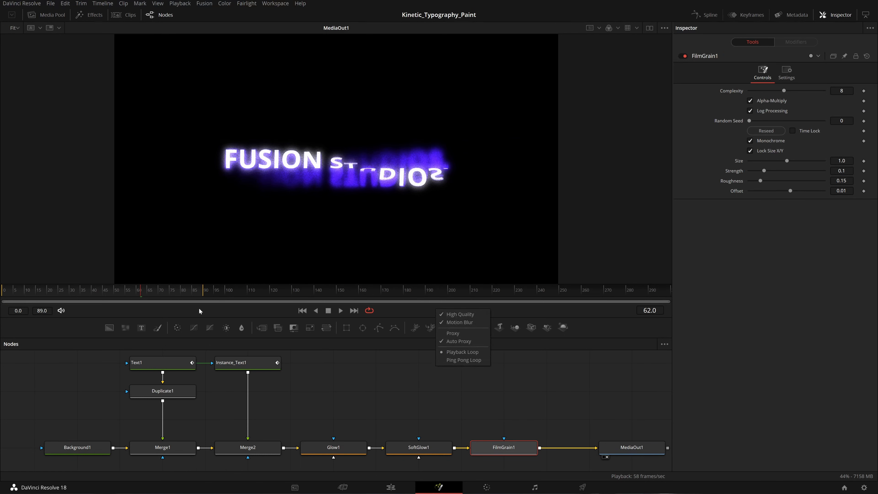
click(463, 323)
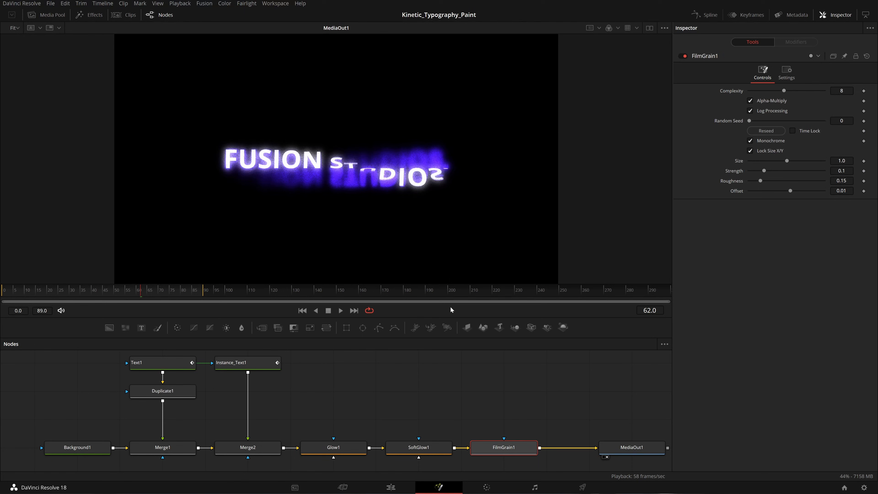
right_click(448, 306)
click(456, 330)
right_click(451, 304)
right_click(421, 312)
click(426, 316)
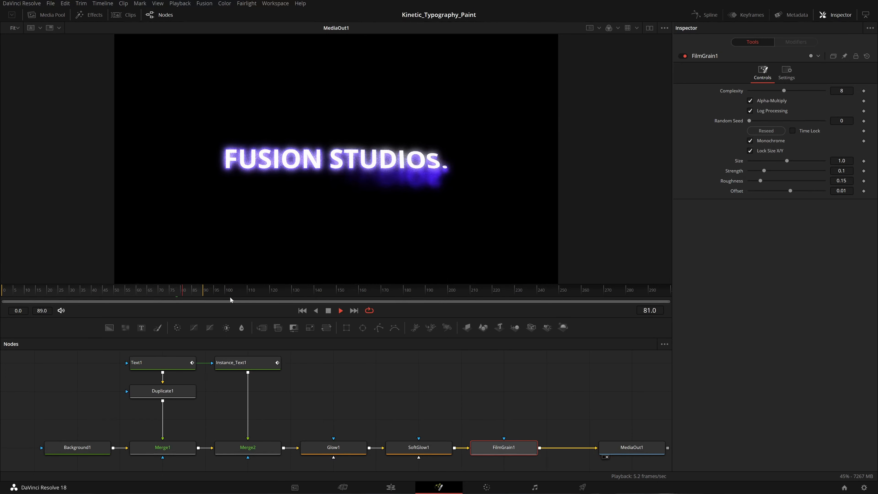
drag(217, 144, 475, 241)
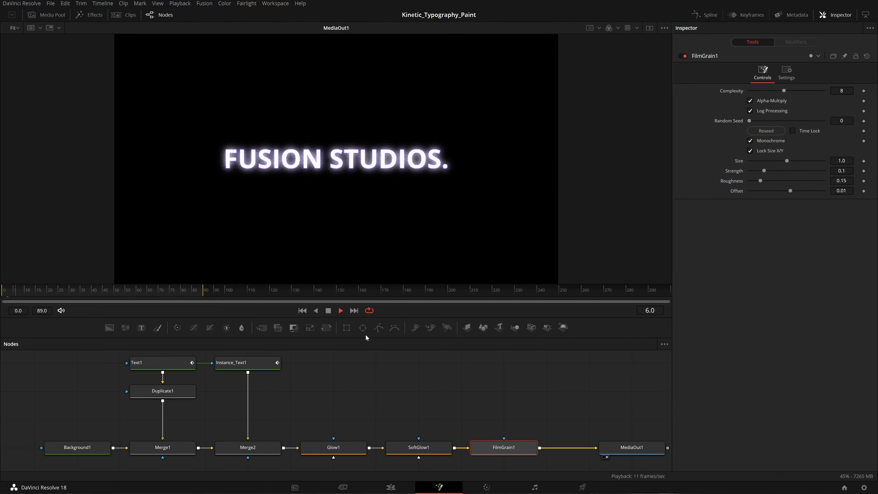
- Switch the preview's Motion Blur option on and off again during playback
right_click(457, 310)
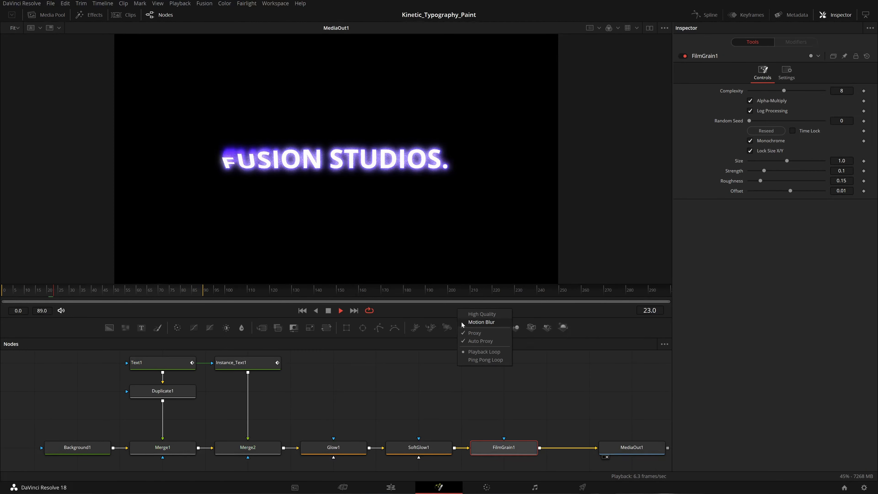
click(462, 322)
right_click(451, 313)
click(466, 324)
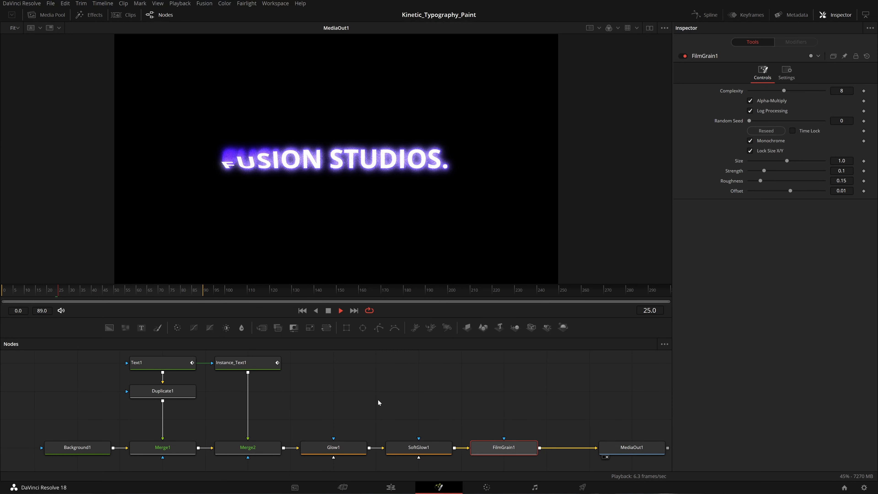
- Play the animation and pause it at frame 63 to examine the film grain on the text up close
key(space)
key(space)
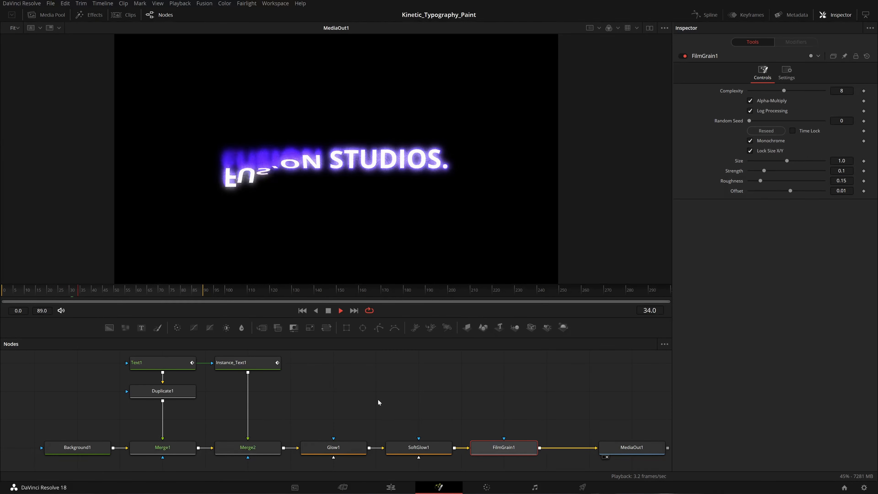
scroll(317, 225, up, 5)
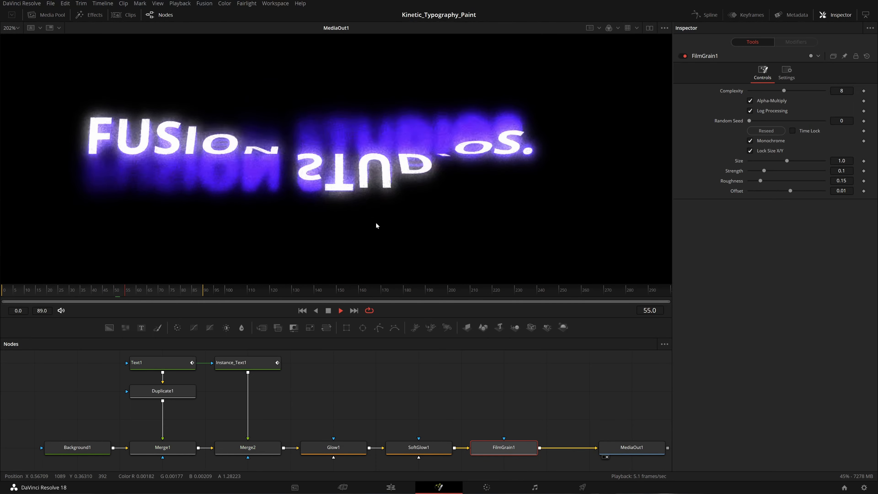
key(space)
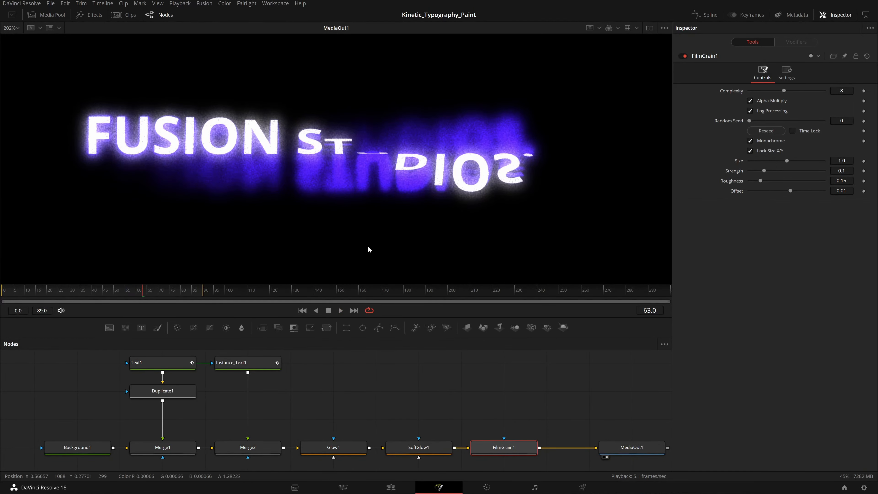
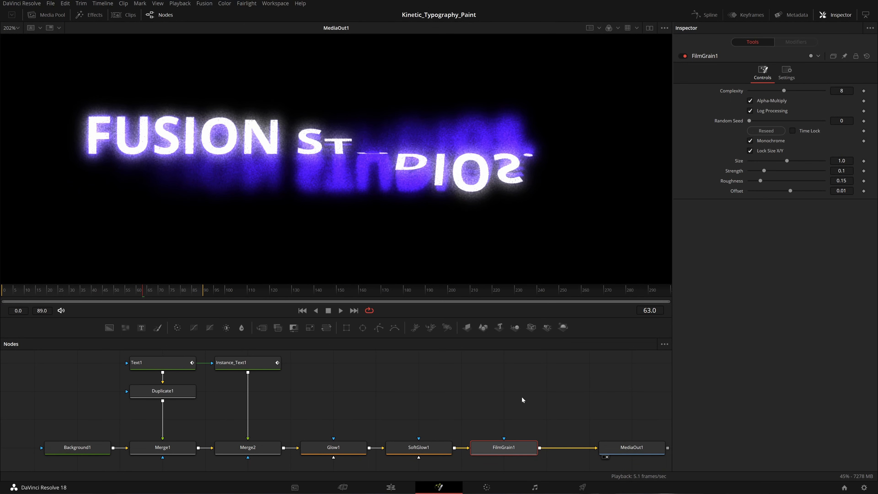
- Replace the Film Grain (FGr) node after SoftGlow1 with the other Film Grain effect that offers film presets
key(Delete)
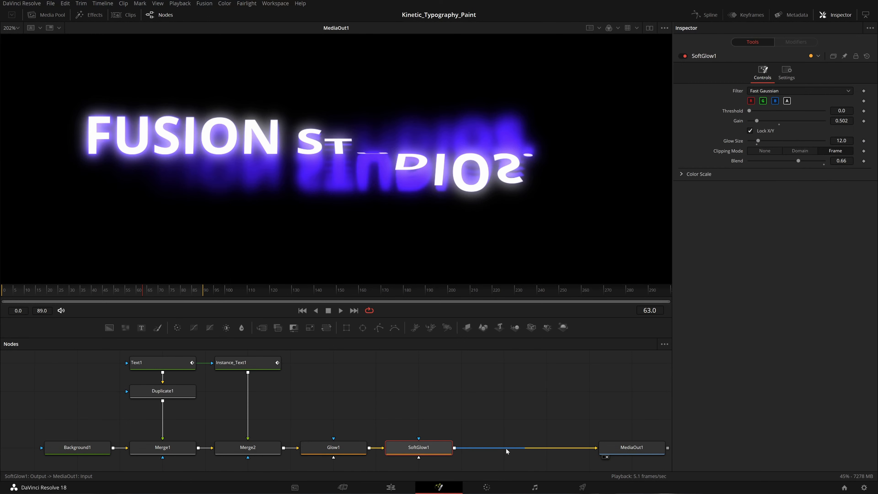
key(shift+space)
text(FILM)
key(Down)
key(Down)
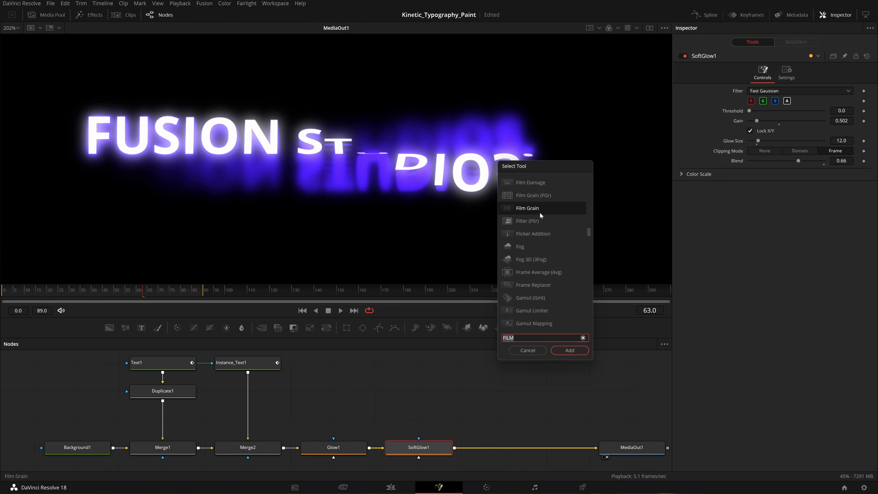
click(581, 353)
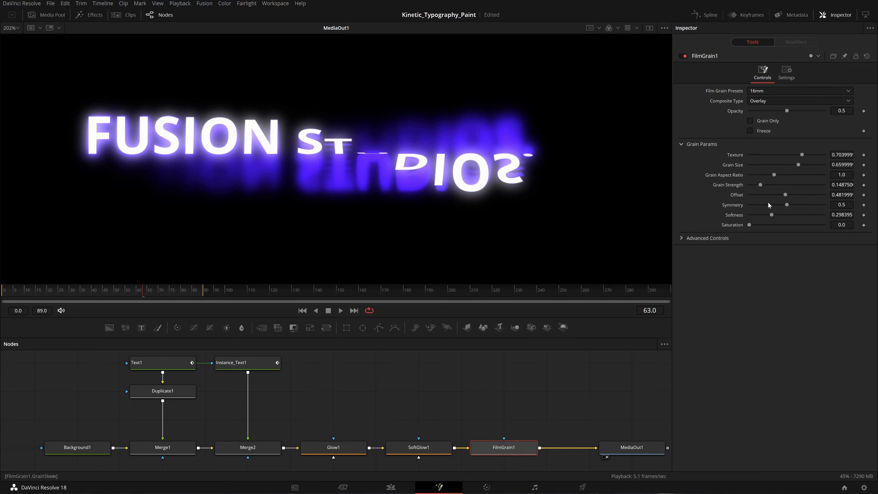
- Set the film grain's Texture to 0.0, Opacity to 1.0 and Softness to 0.0, and inspect the letters up close
drag(801, 155, 613, 186)
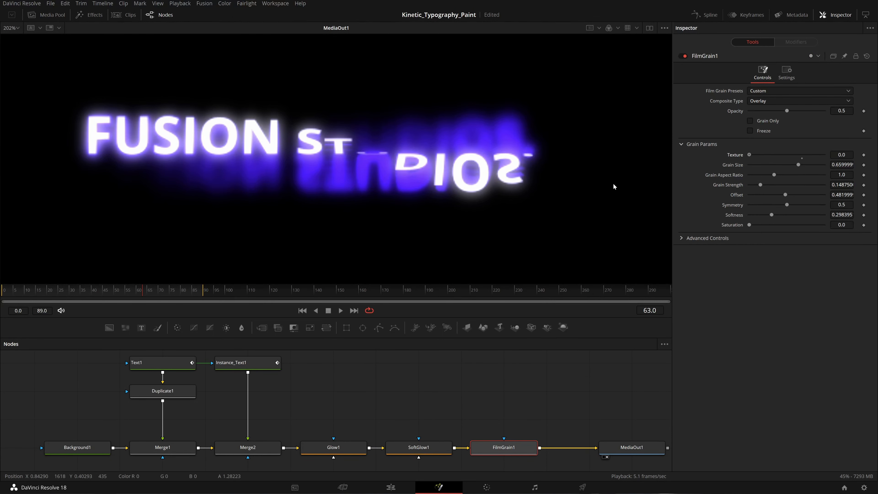
drag(790, 109, 824, 111)
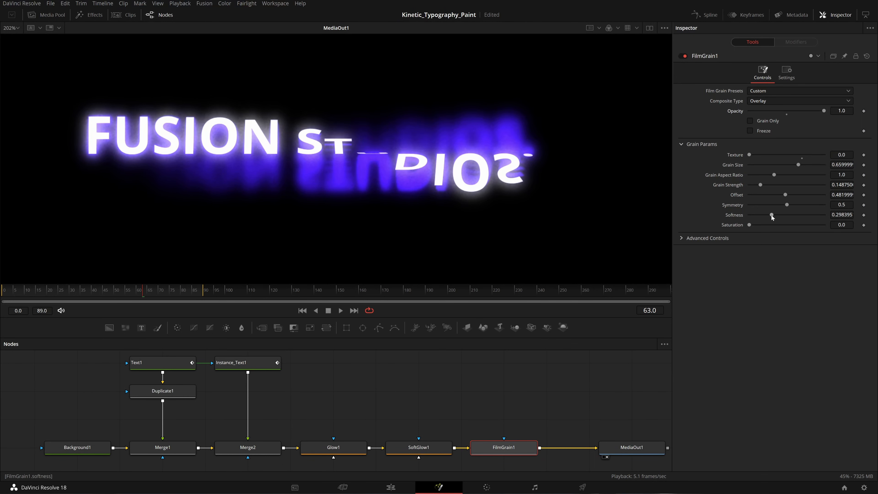
drag(771, 215, 670, 214)
scroll(489, 167, up, 2)
scroll(488, 167, up, 3)
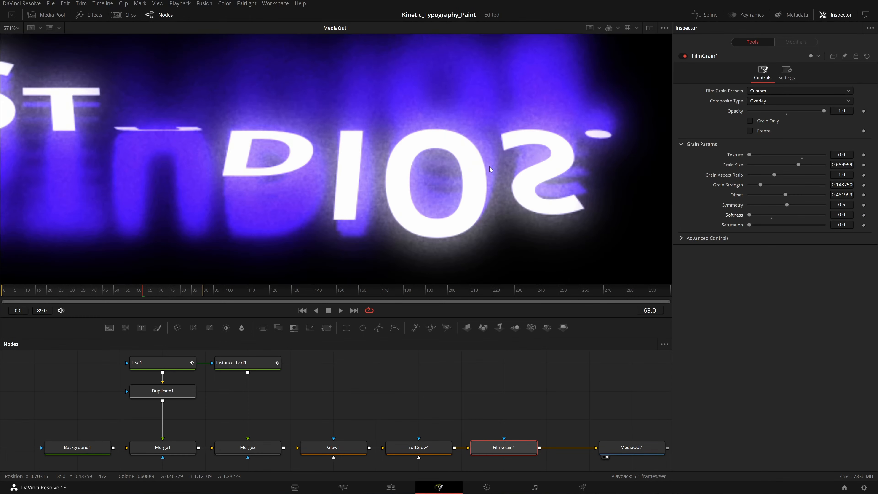
scroll(489, 167, down, 2)
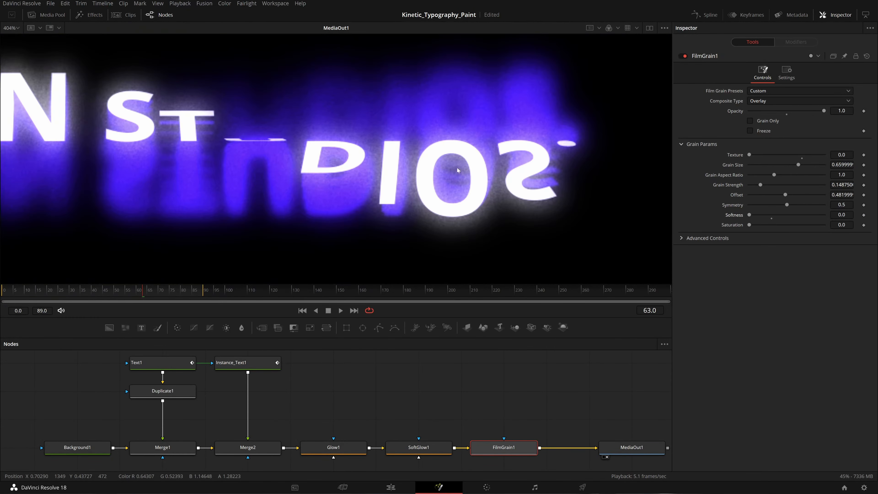
scroll(559, 205, up, 2)
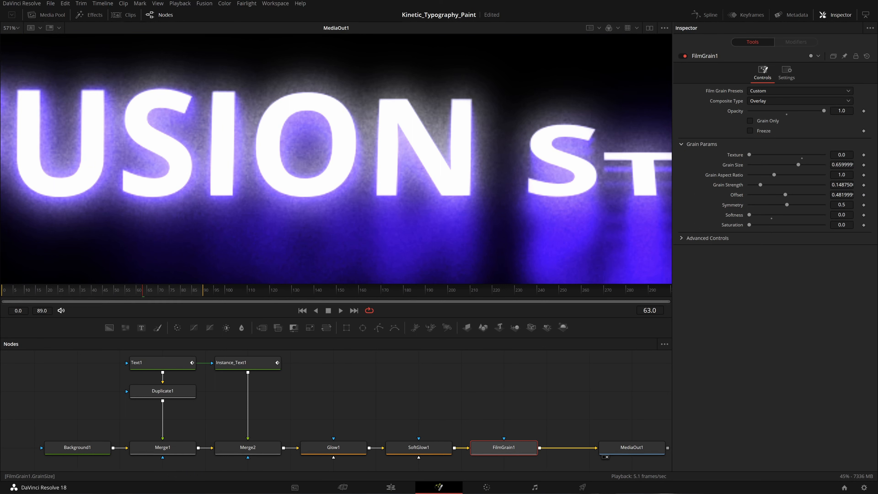
- Try a Grain Size of 0.681 and a Grain Strength of 0.48975, and play a few frames to judge the grain
drag(798, 165, 749, 165)
key(ctrl+z)
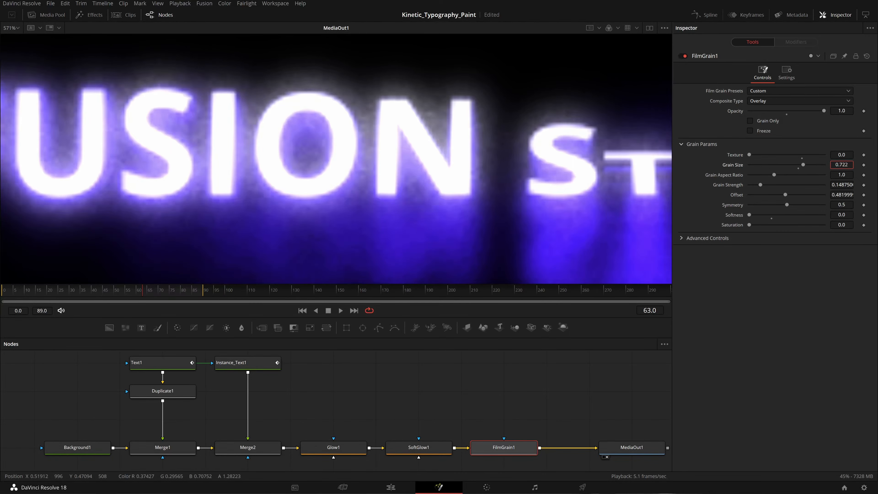
drag(841, 185, 877, 184)
key(ctrl+f)
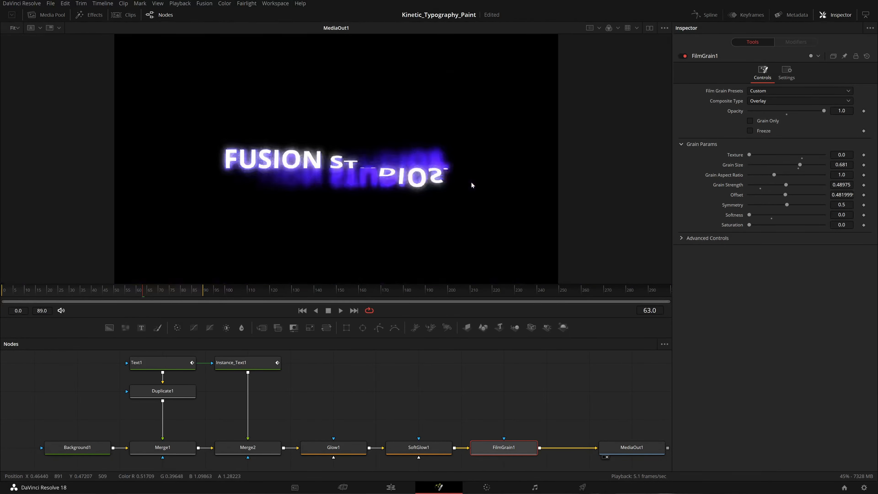
scroll(309, 163, up, 4)
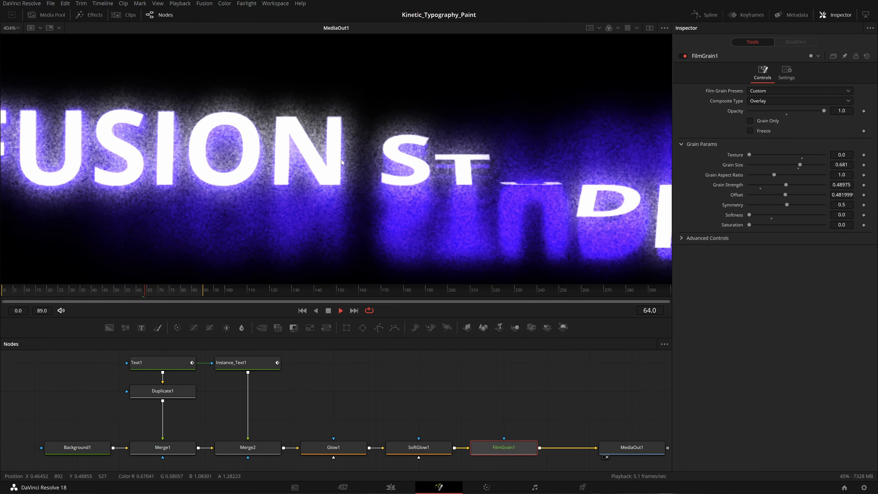
key(space)
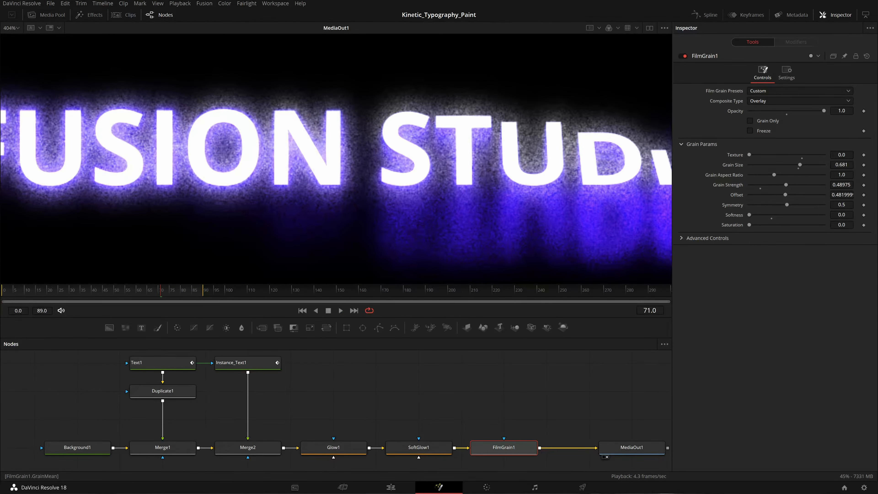
- Set the film grain's Grain Strength to 0.33 and Grain Size to 0.55, and play the full-frame animation
drag(841, 185, 777, 185)
key(Tab)
click(776, 314)
drag(842, 164, 806, 165)
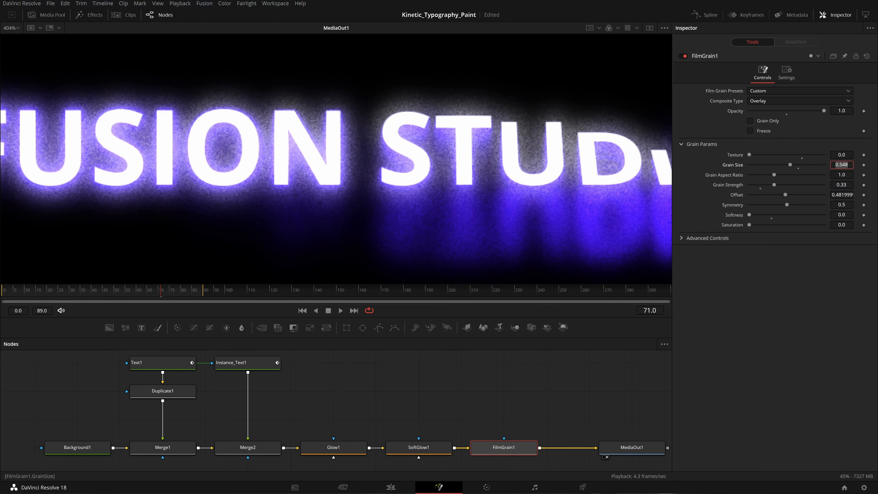
text(.55)
key(Tab)
click(700, 322)
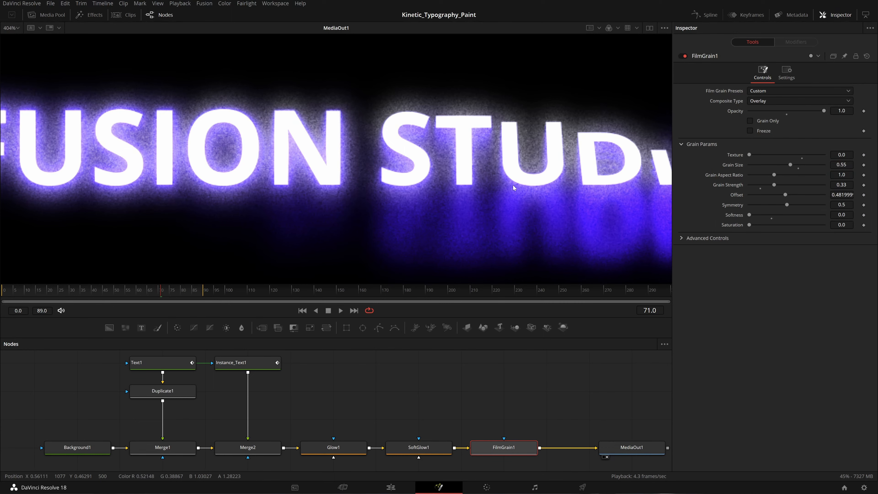
key(ctrl+f)
key(space)
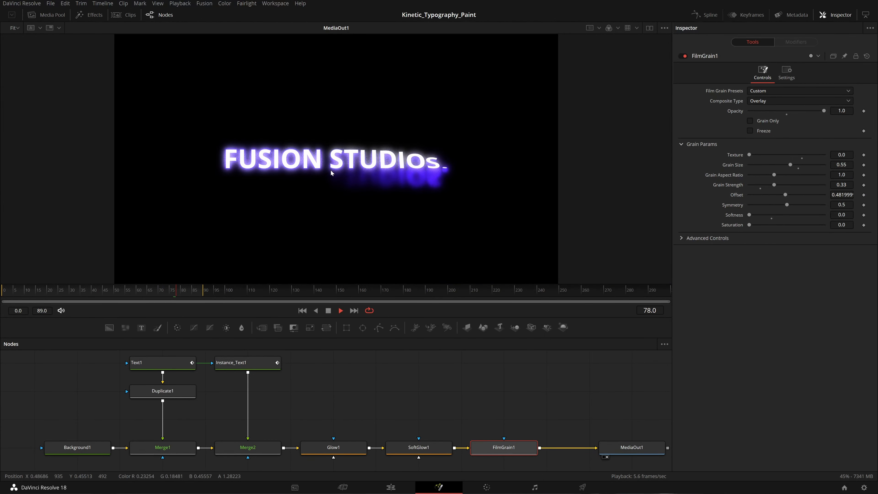
- Move the Background1 node farther away from Merge1 to open up space between them in the node flow
scroll(353, 181, down, 1)
scroll(353, 181, up, 1)
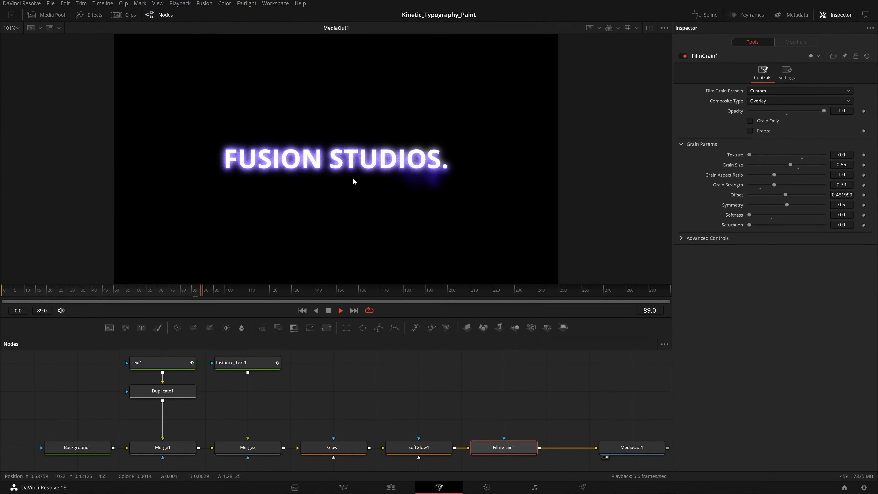
scroll(331, 209, down, 1)
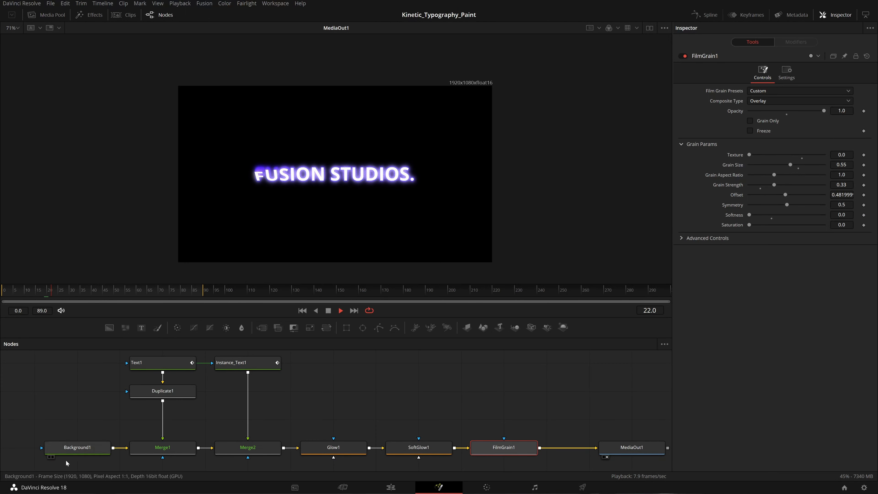
drag(93, 451, 43, 444)
drag(55, 414, 278, 396)
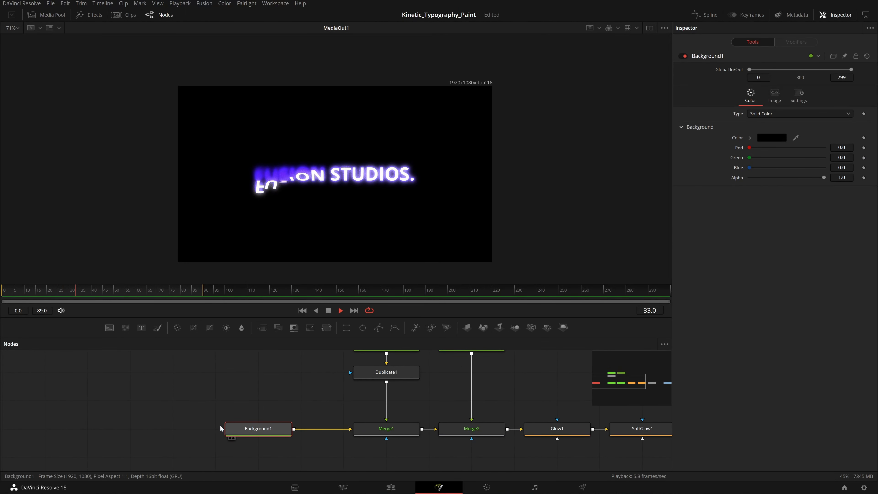
drag(258, 429, 133, 429)
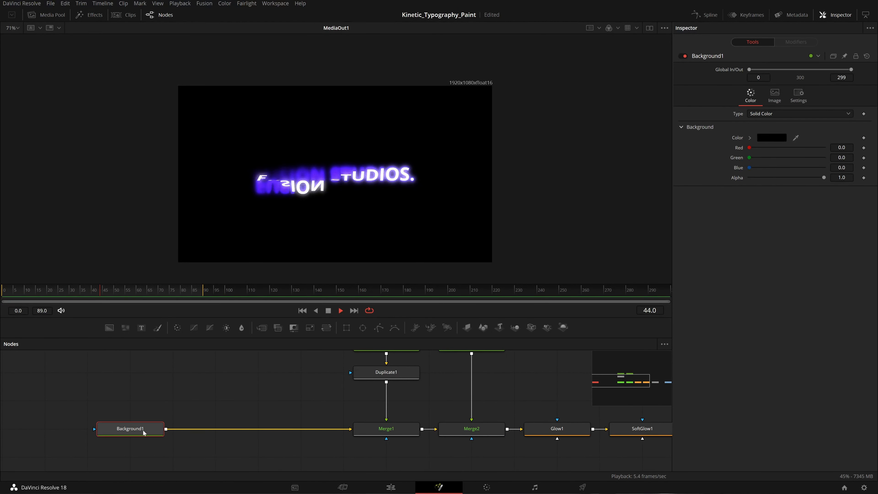
- Set the Background1 node's colour to a near-black grey, #060606, with a Val of 6
click(780, 138)
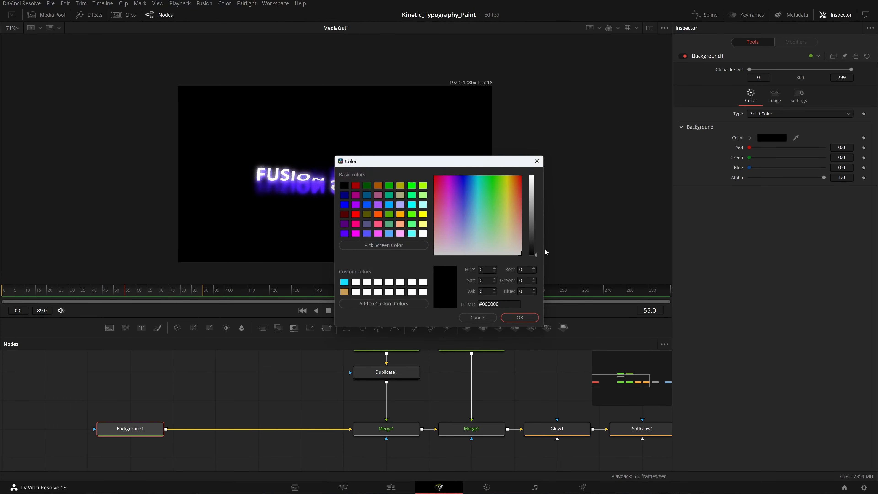
click(495, 289)
click(495, 289)
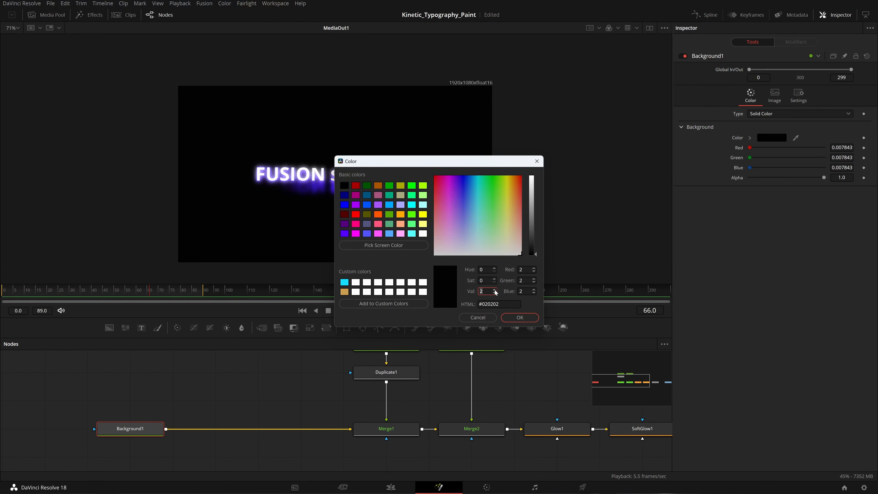
click(494, 290)
click(495, 289)
click(494, 289)
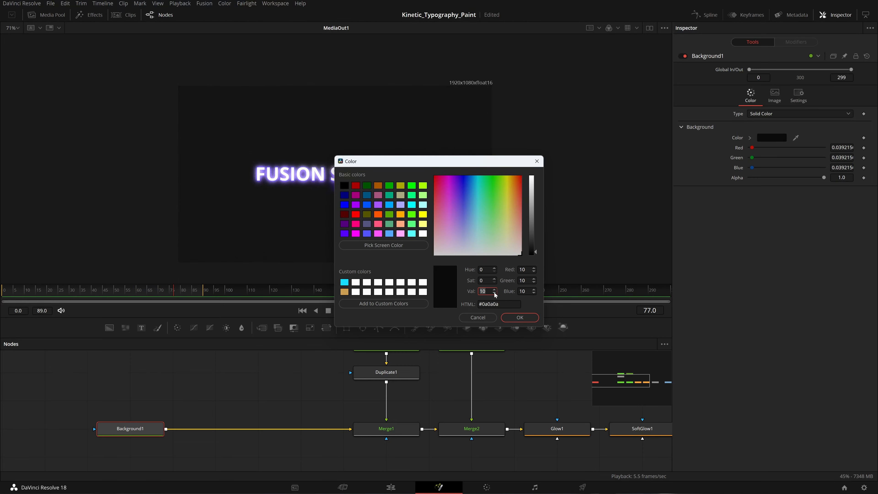
click(495, 292)
click(494, 292)
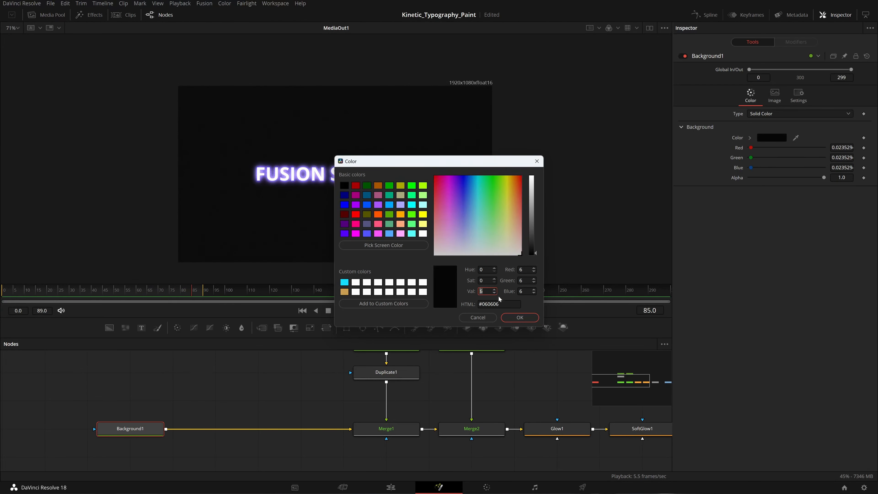
click(520, 317)
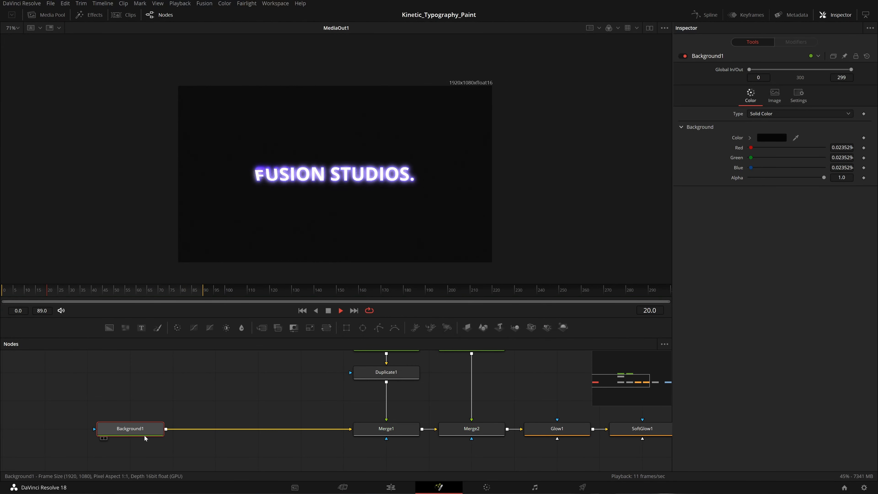
- Shift Background1 farther out and insert a Film Damage node between it and Merge1
drag(130, 429, 87, 429)
key(shift+space)
text(FILM)
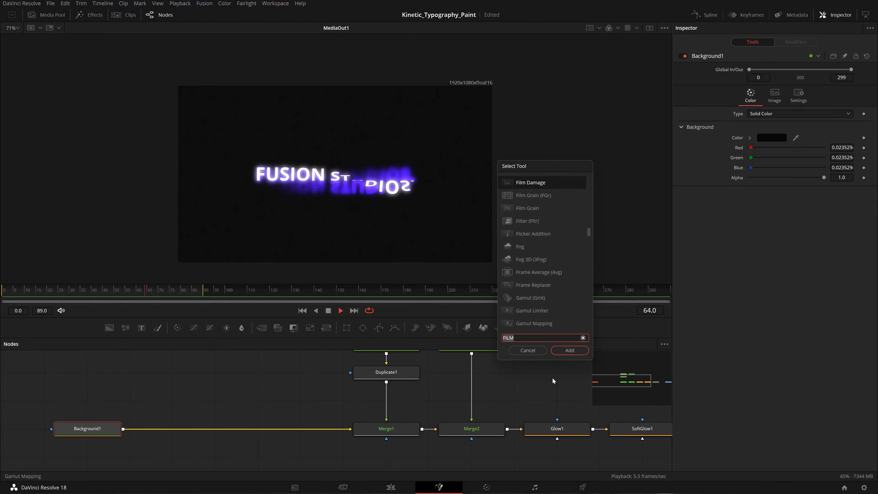
click(561, 349)
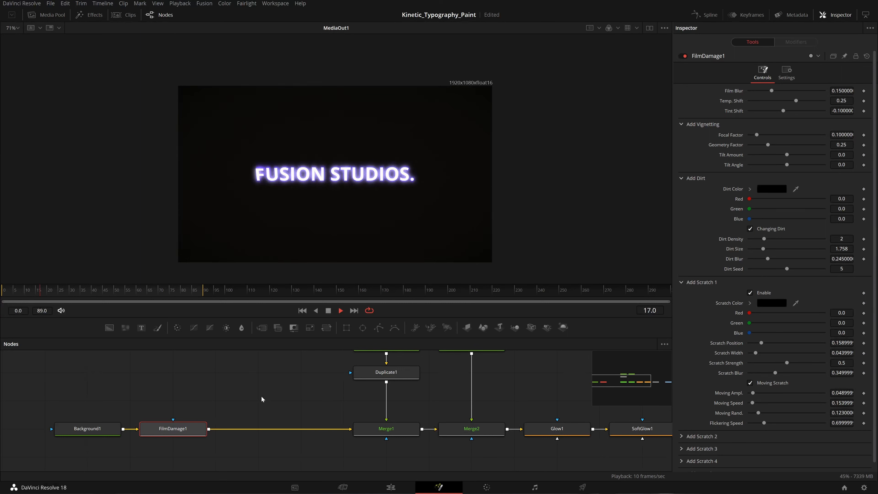
- Pause playback and enable Scratches 2 through 5 on the Film Damage node, with Moving Scratch on for 2 to 4
key(space)
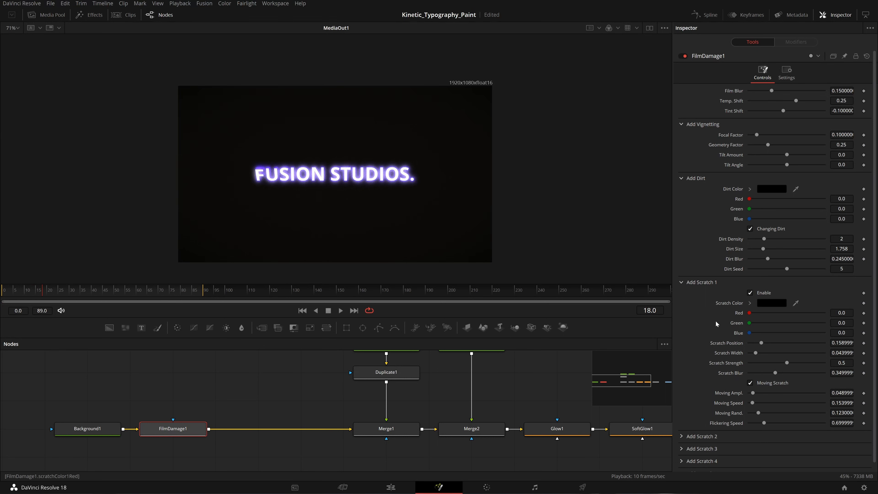
scroll(720, 309, down, 1)
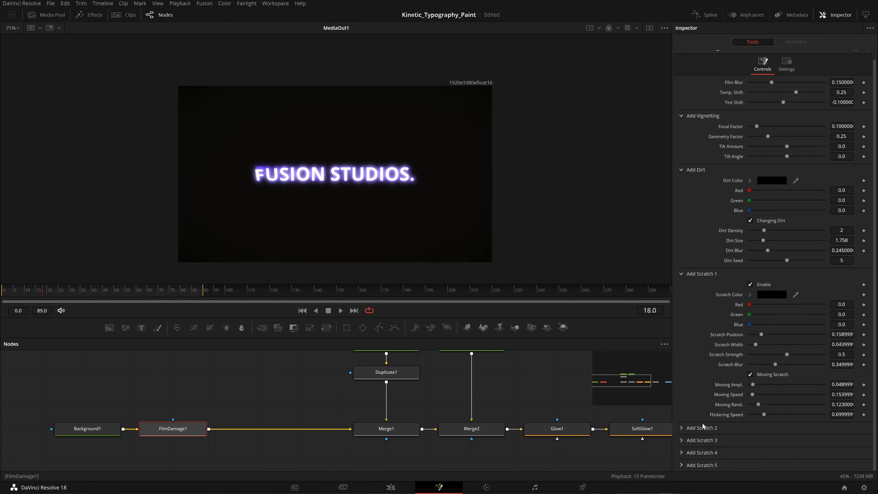
click(681, 428)
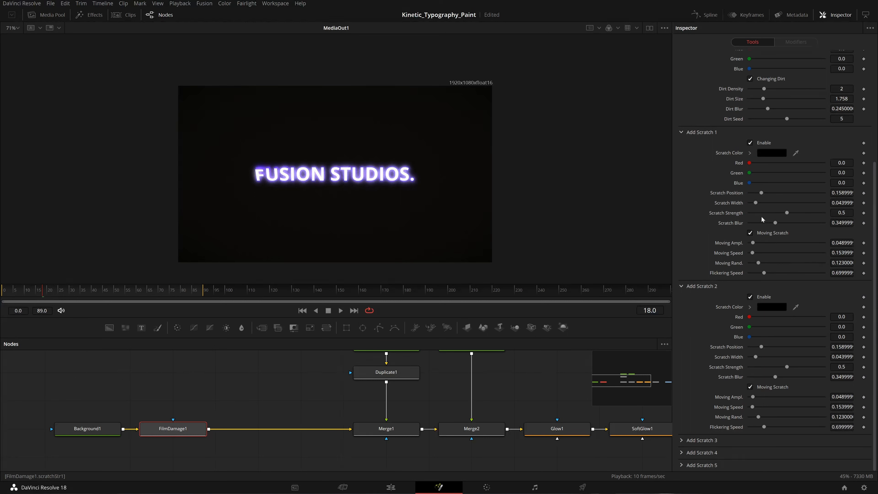
click(683, 441)
click(765, 310)
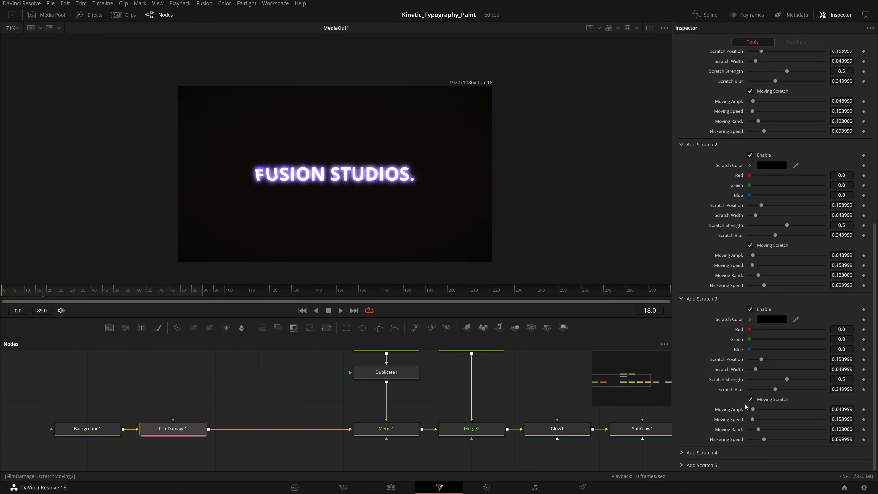
click(690, 451)
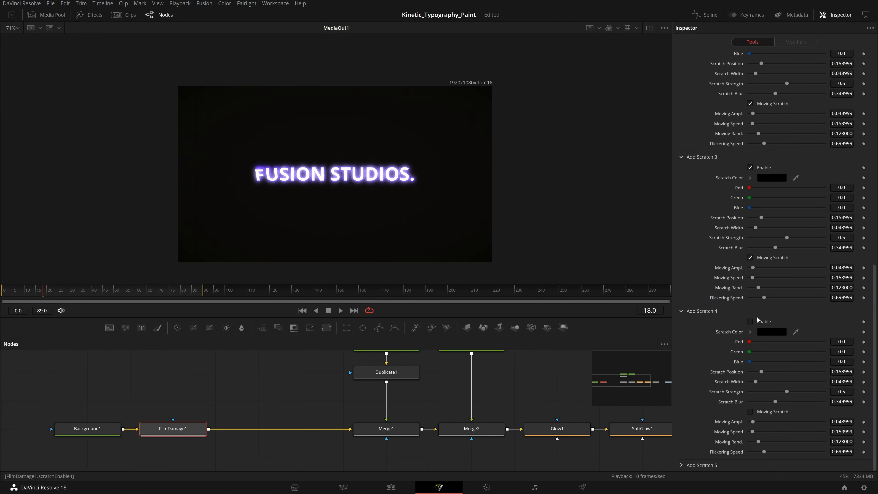
click(687, 465)
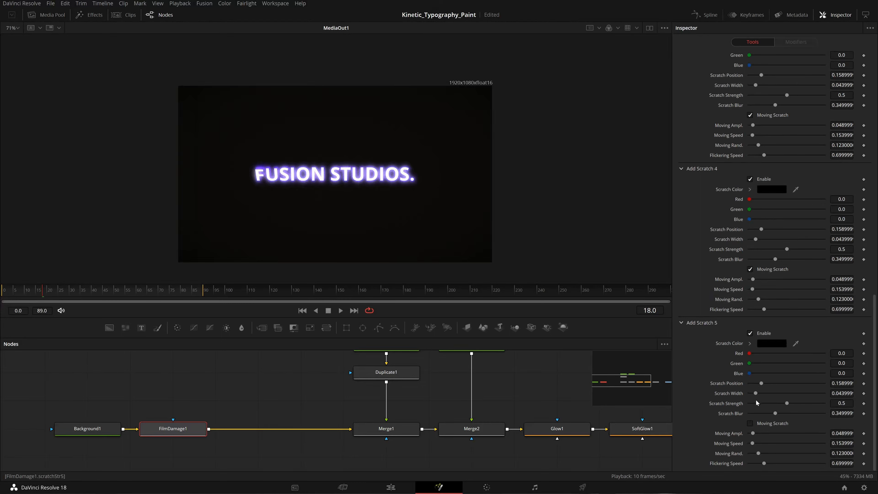
- Change the Scratch 1 colour to white (#ffffff), play the result and save the project
scroll(733, 311, up, 15)
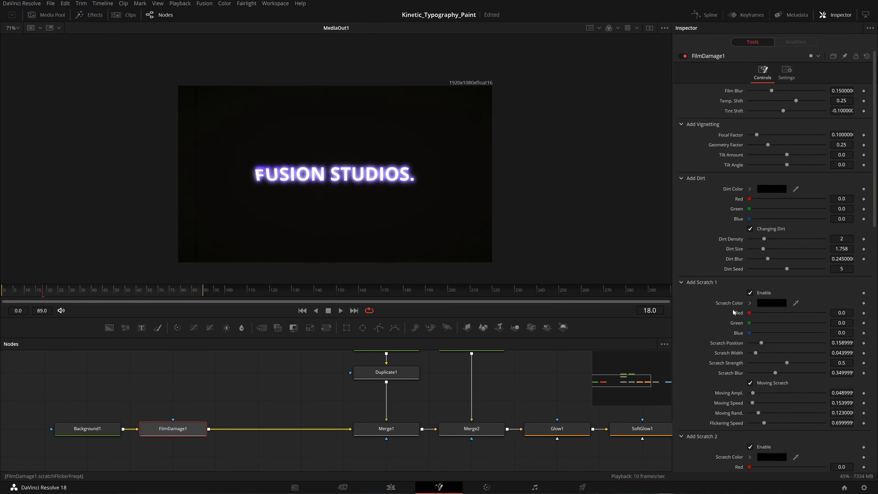
click(765, 304)
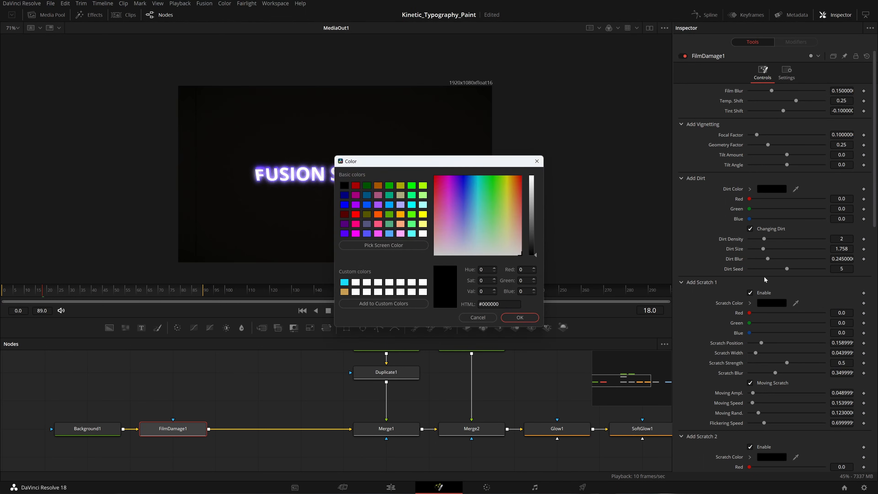
drag(543, 239, 538, 167)
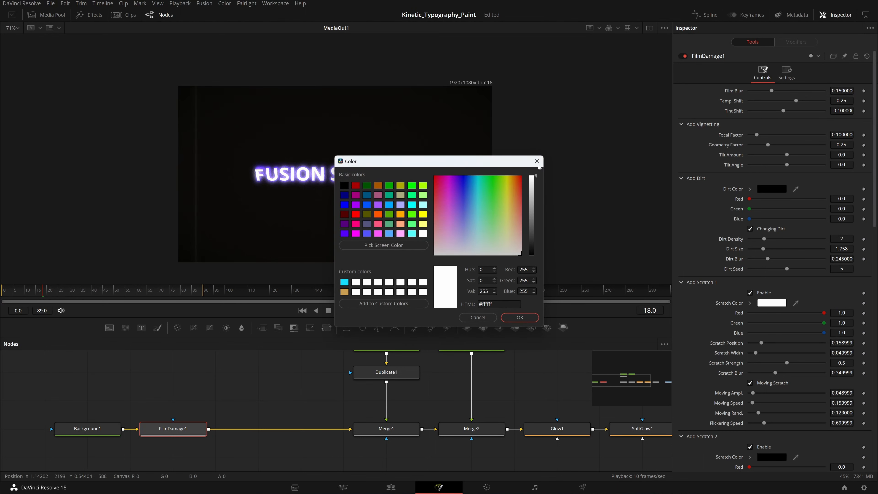
click(519, 317)
key(space)
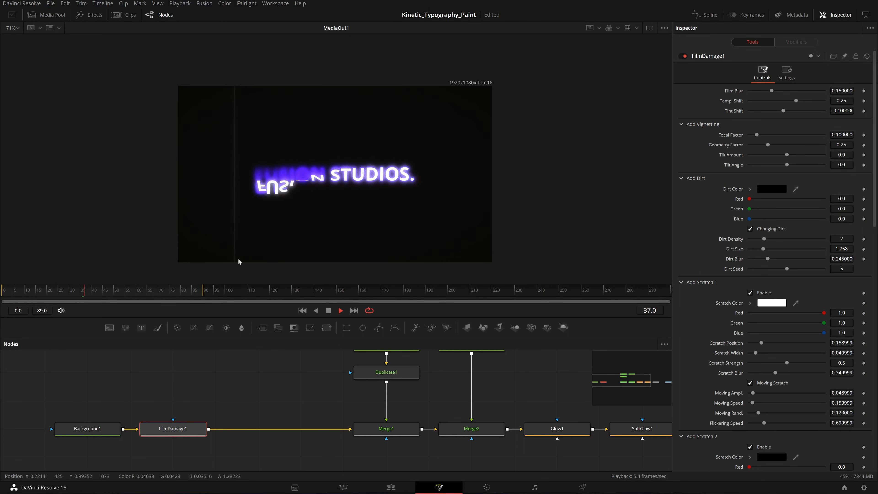
key(ctrl+s)
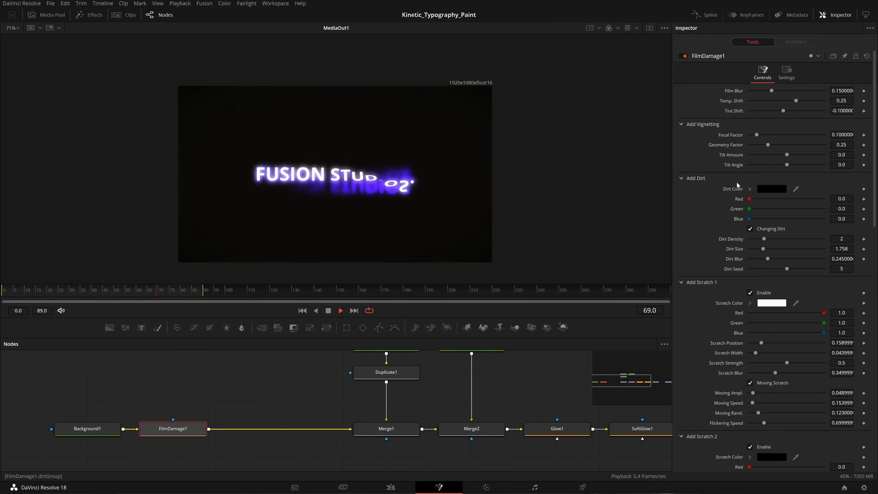
- Set the Film Damage node's Temp. Shift to 0 and its vignetting Focal Factor to about 0.449
key(space)
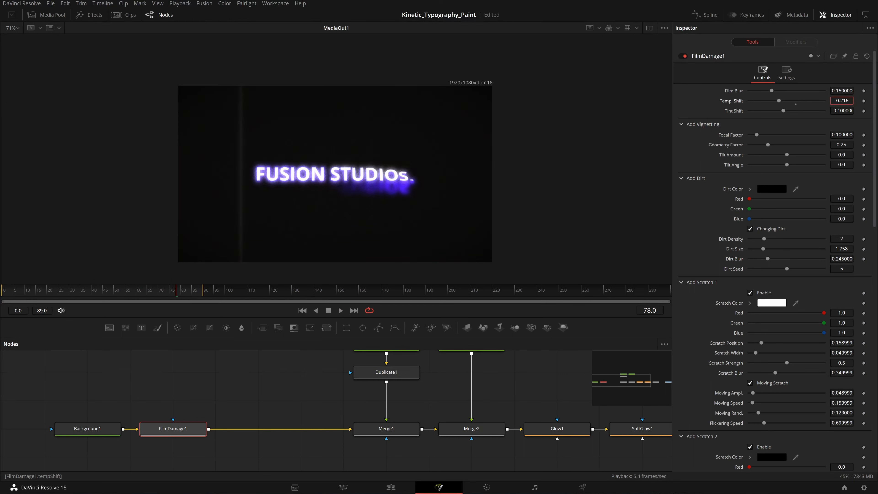
drag(691, 104, 540, 128)
drag(614, 215, 282, 252)
text(0)
key(Tab)
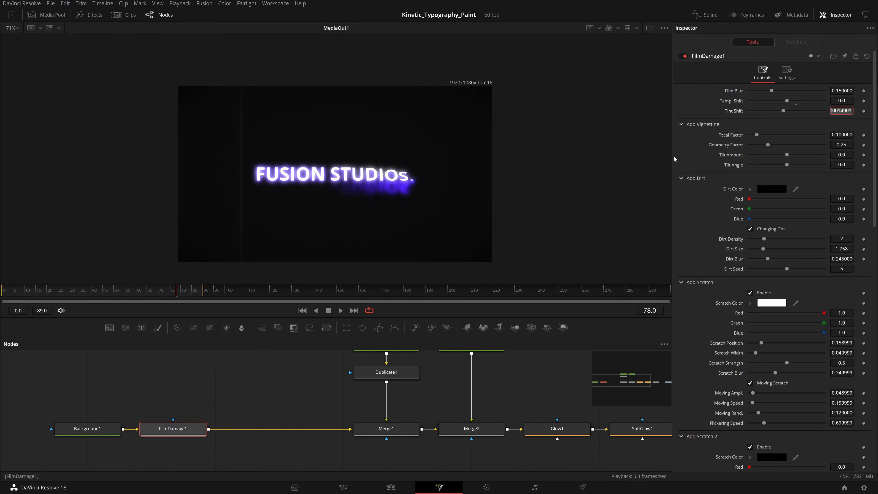
key(Return)
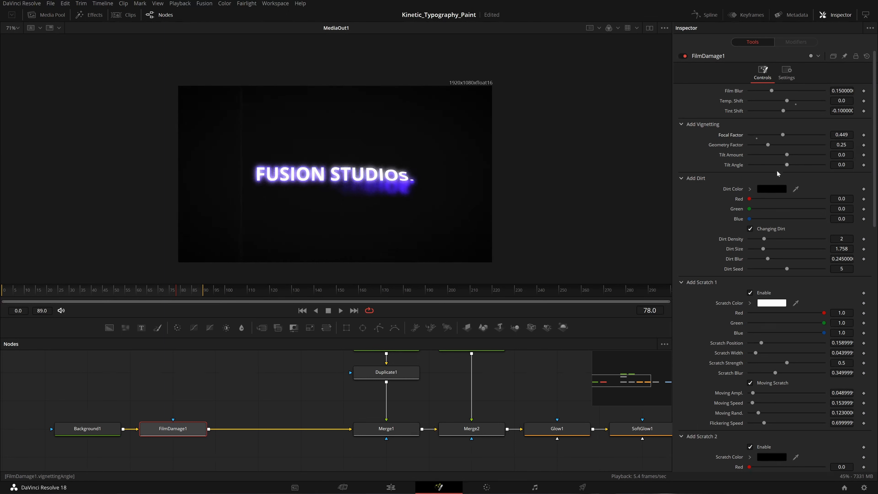
- Change the Dirt Color of the Film Damage node to white
scroll(777, 174, down, 2)
click(773, 141)
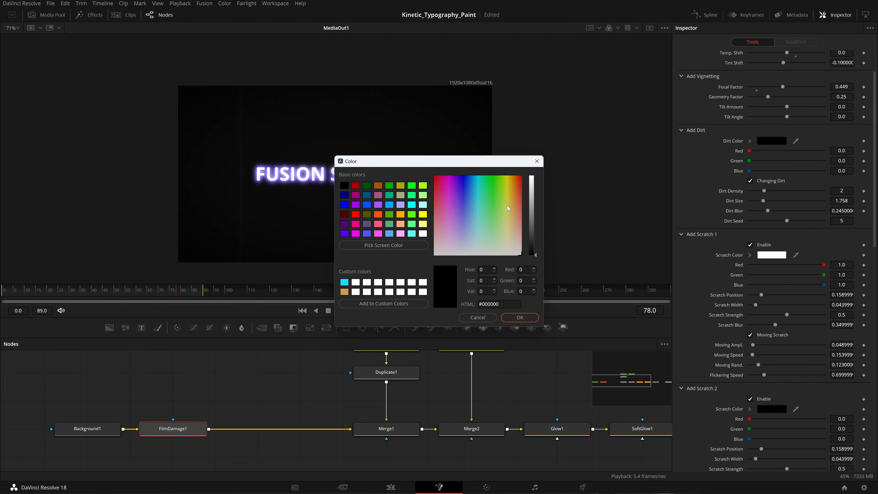
drag(530, 210, 533, 161)
click(519, 318)
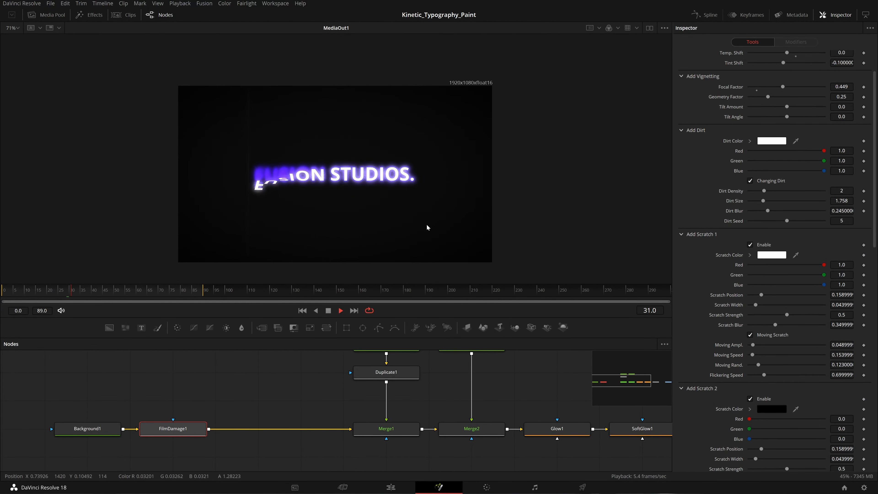
- Try a Dirt Size of 5.0 and a Dirt Density of 7, previewing each change in playback
key(space)
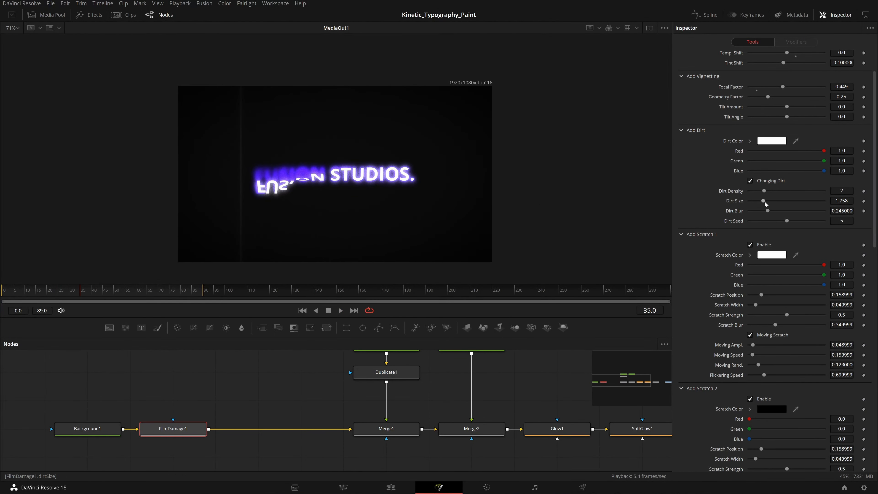
drag(767, 202, 797, 204)
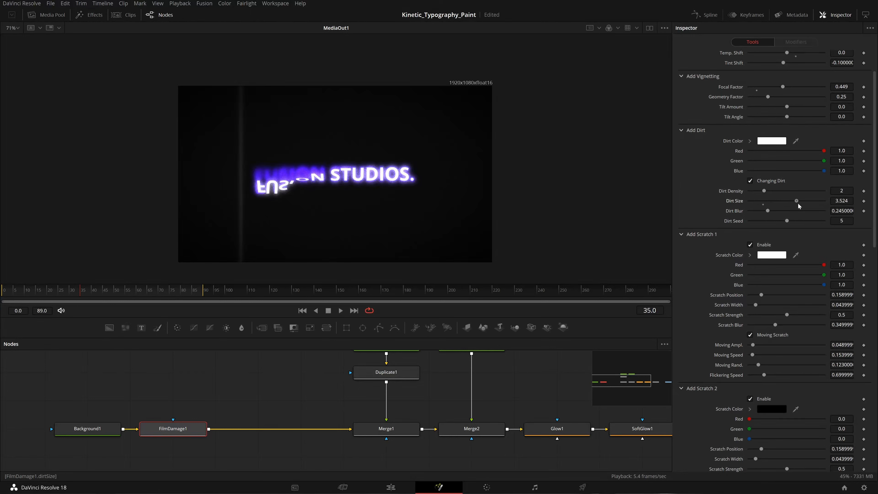
key(space)
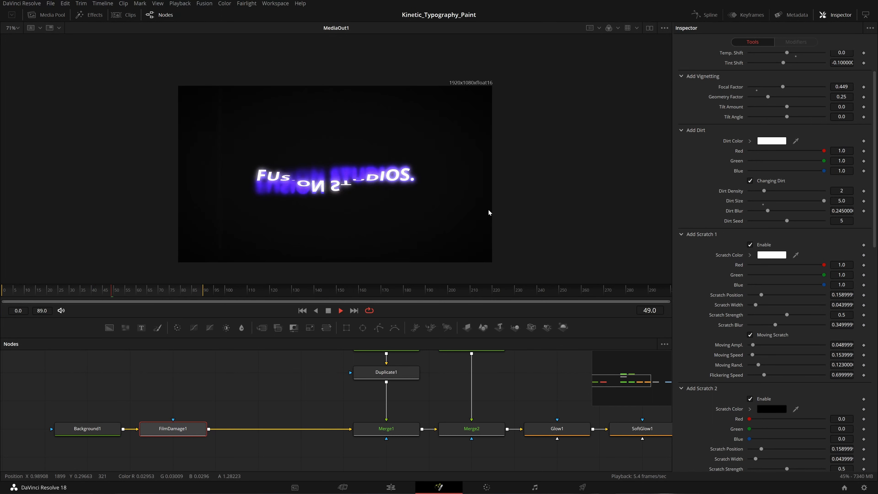
key(space)
drag(764, 191, 800, 191)
key(space)
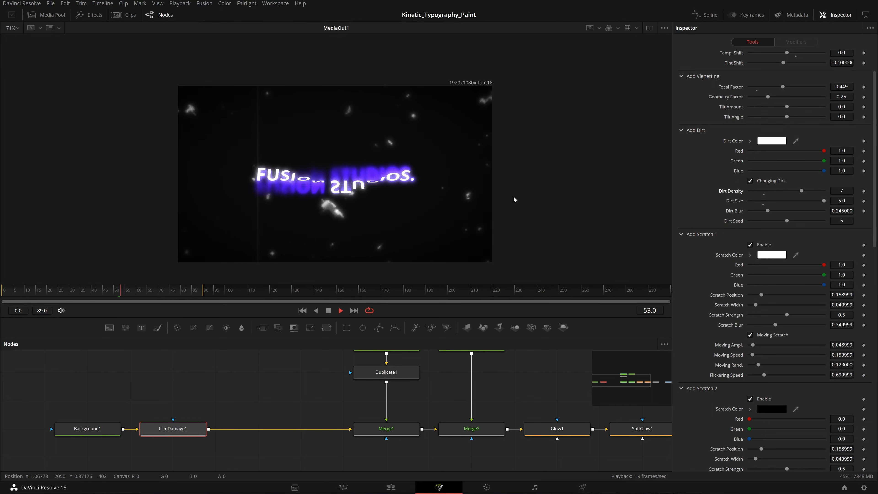
- Set the Dirt Size to 1.758 and the Dirt Density to 4, then save the project and preview the animation
key(space)
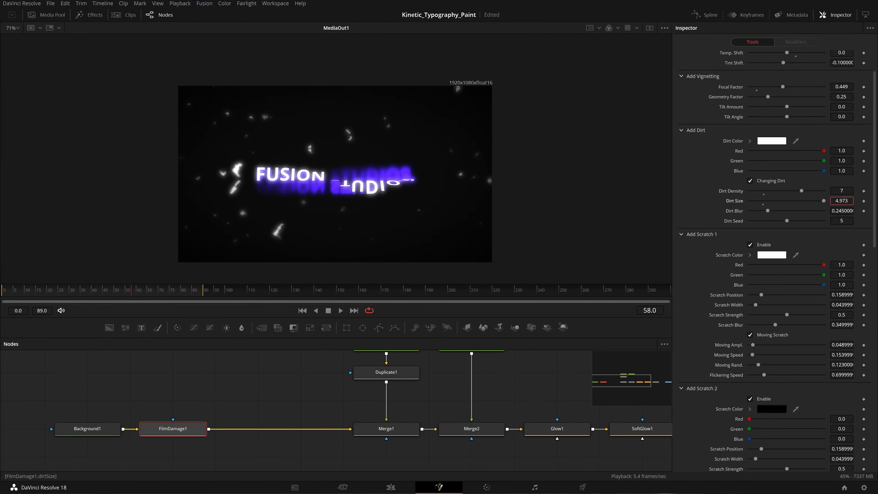
drag(823, 200, 765, 203)
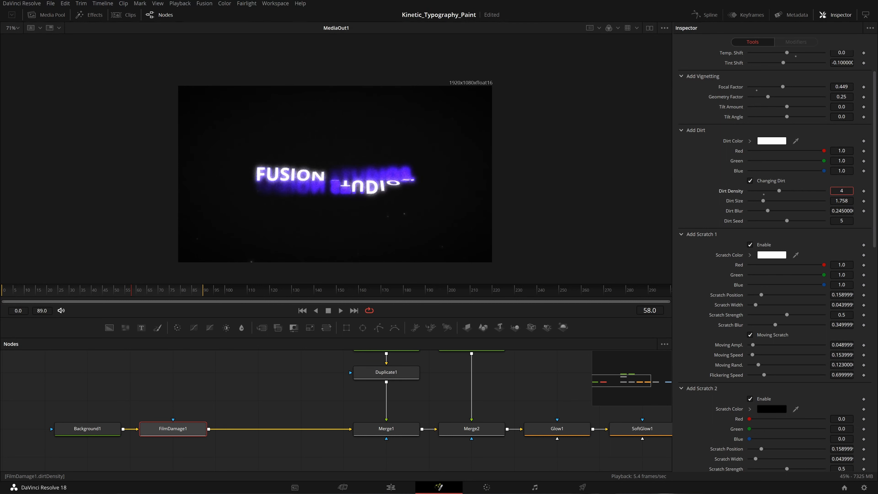
key(ctrl+s)
key(space)
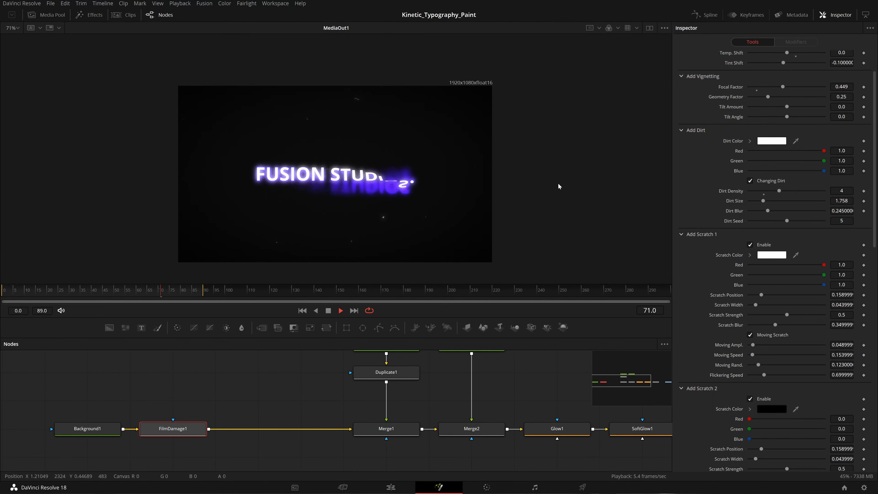
key(space)
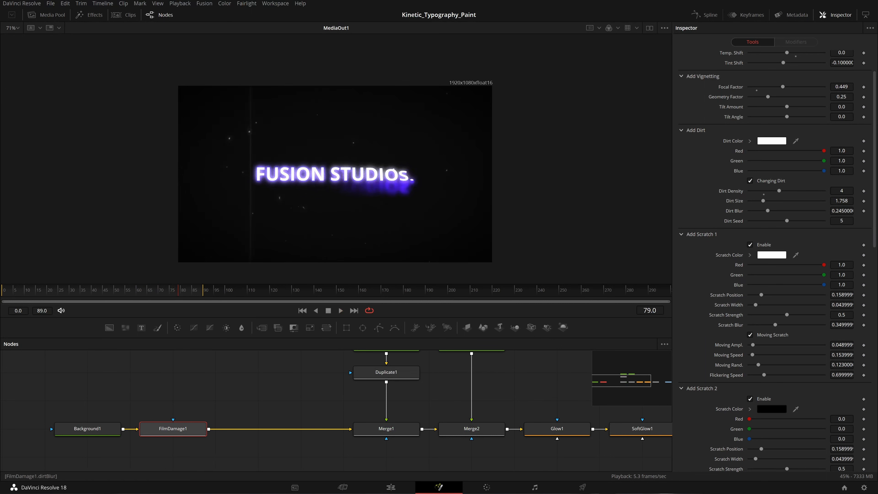
- Set the Film Damage node's Dirt Size to 1.143, Dirt Blur to 0.54 and Dirt Seed to 7, previewing the changes in playback
drag(754, 200, 752, 200)
key(space)
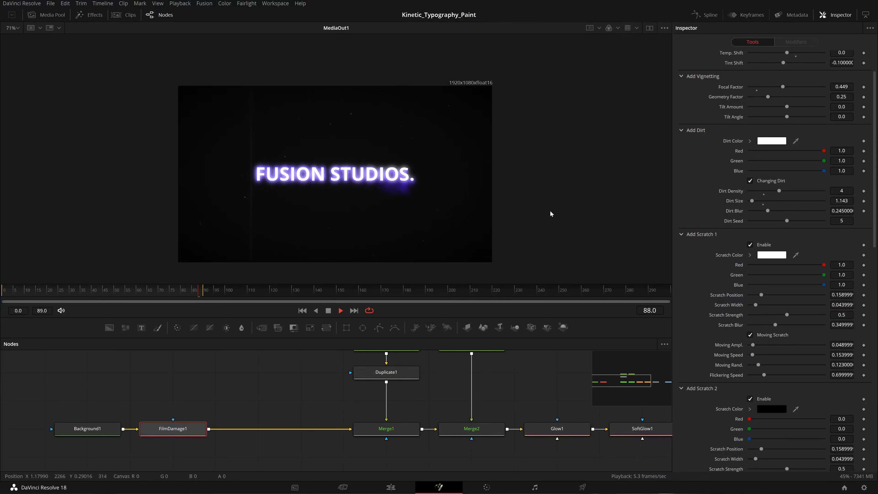
key(space)
drag(768, 211, 804, 220)
key(space)
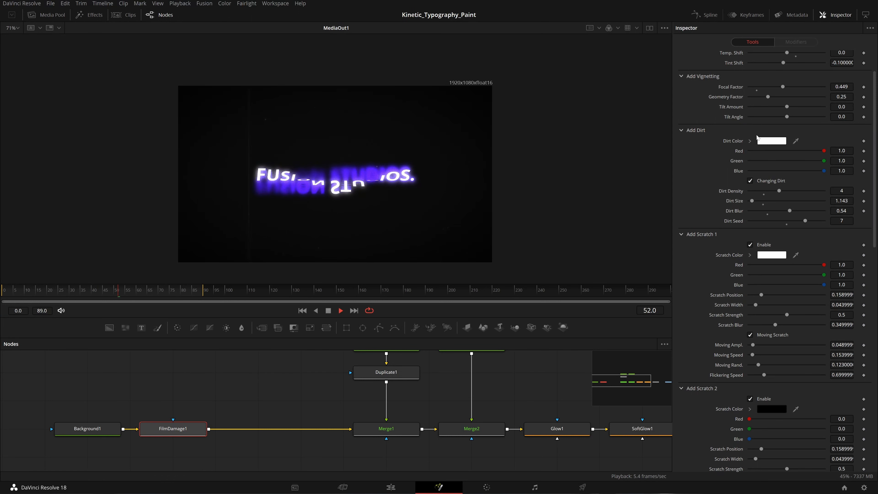
- Darken the Dirt Color to a mid grey with red, green and blue at about 0.67
click(767, 142)
click(533, 193)
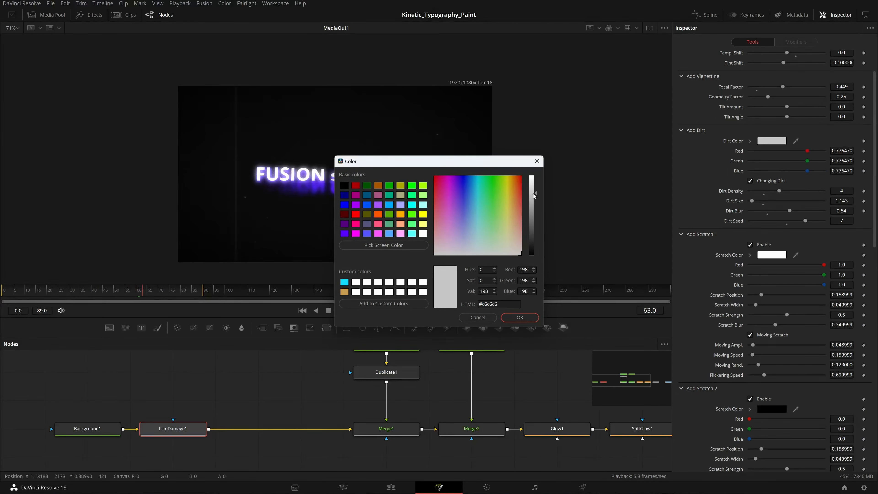
click(533, 199)
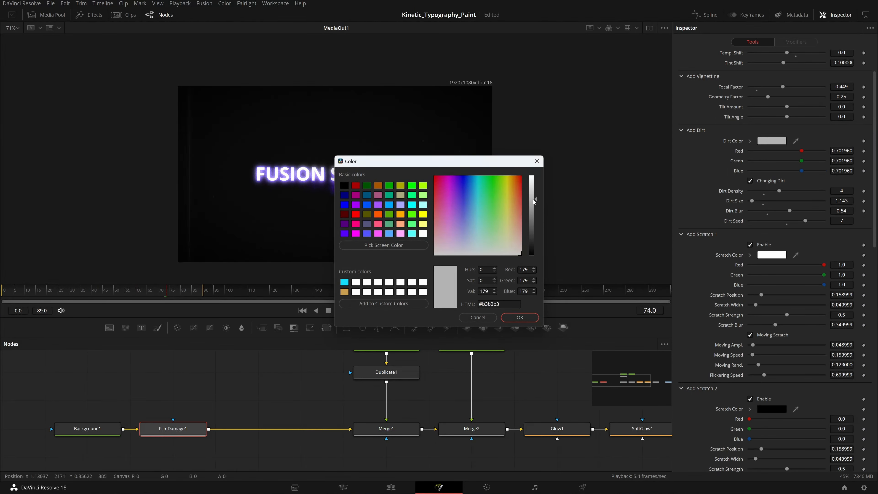
click(531, 202)
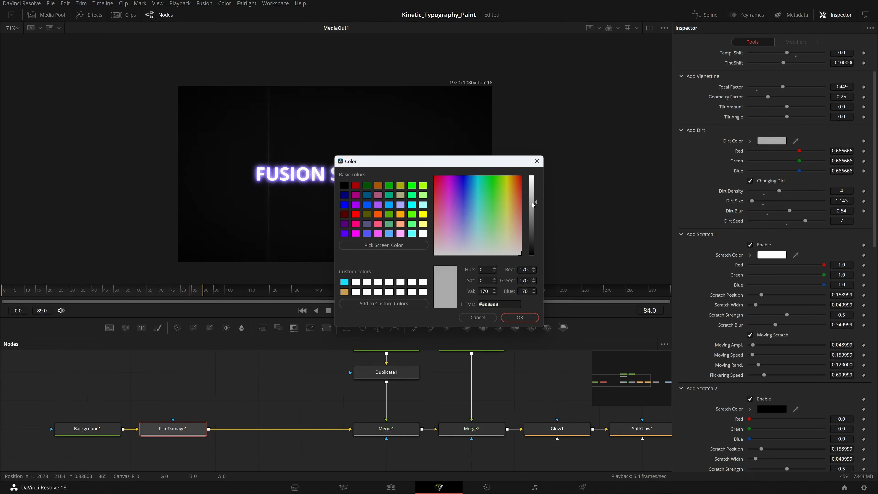
click(532, 201)
click(519, 317)
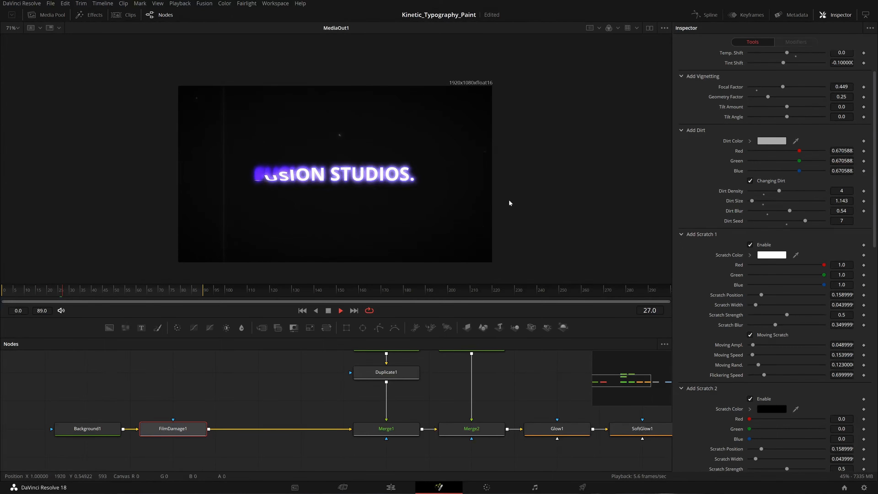
- Try a 0.6 grey and pure white as the Scratch Color of Scratch 2
scroll(716, 198, down, 3)
scroll(716, 198, down, 6)
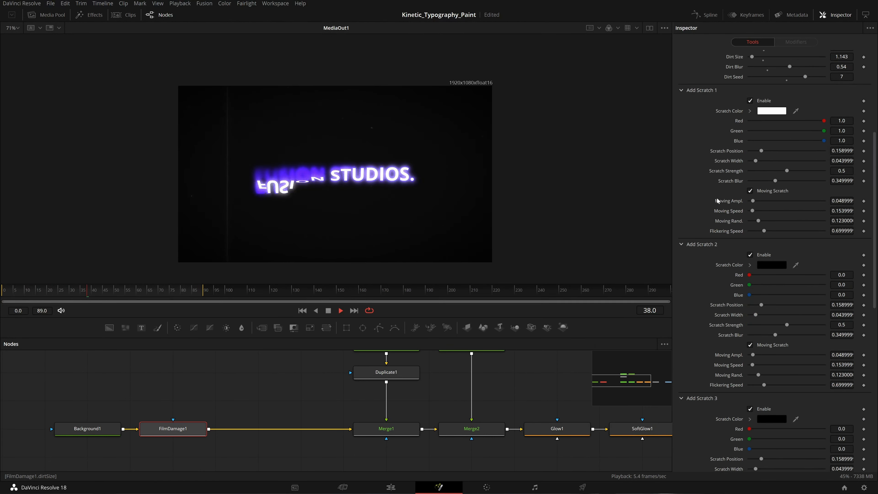
scroll(721, 199, down, 3)
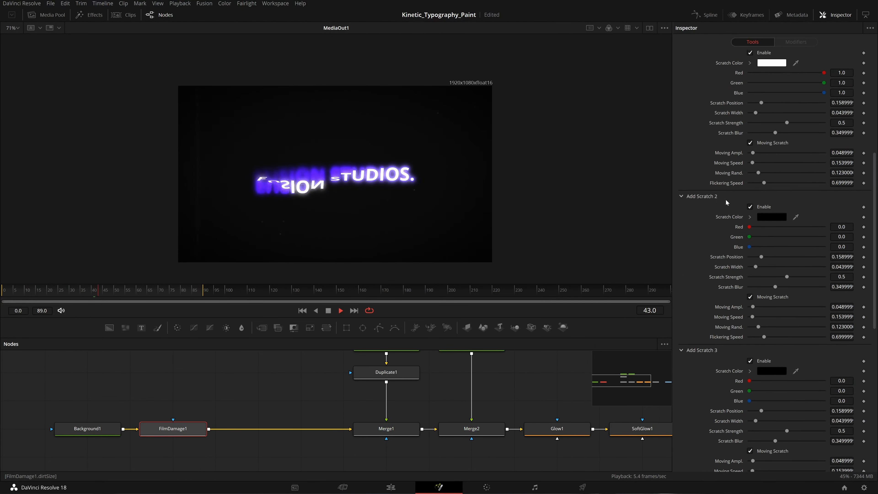
click(765, 216)
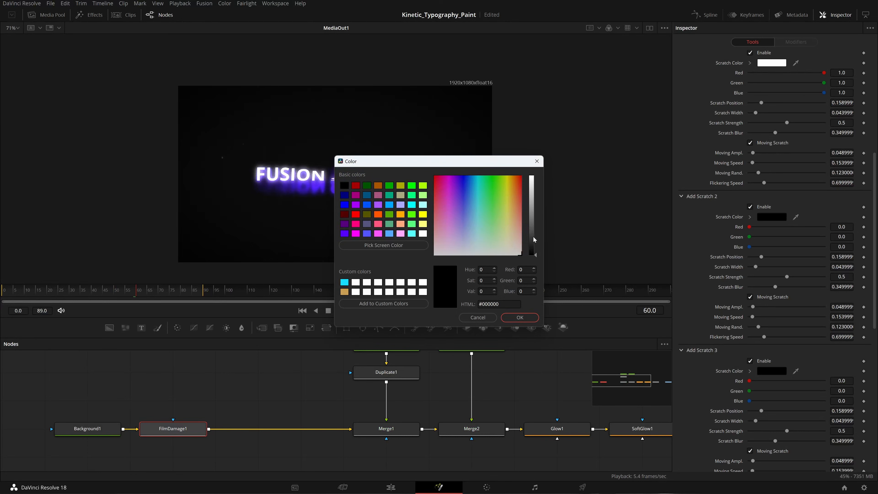
drag(533, 239, 532, 207)
click(514, 318)
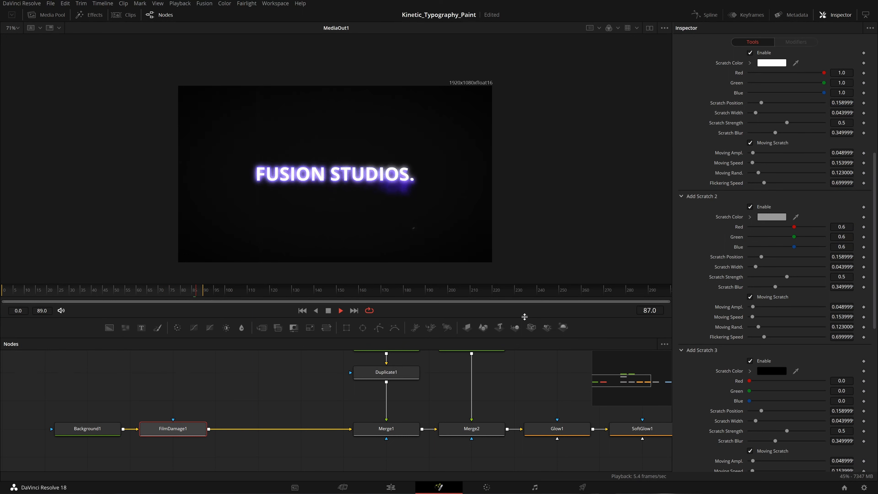
click(762, 218)
drag(534, 206, 694, 142)
click(677, 300)
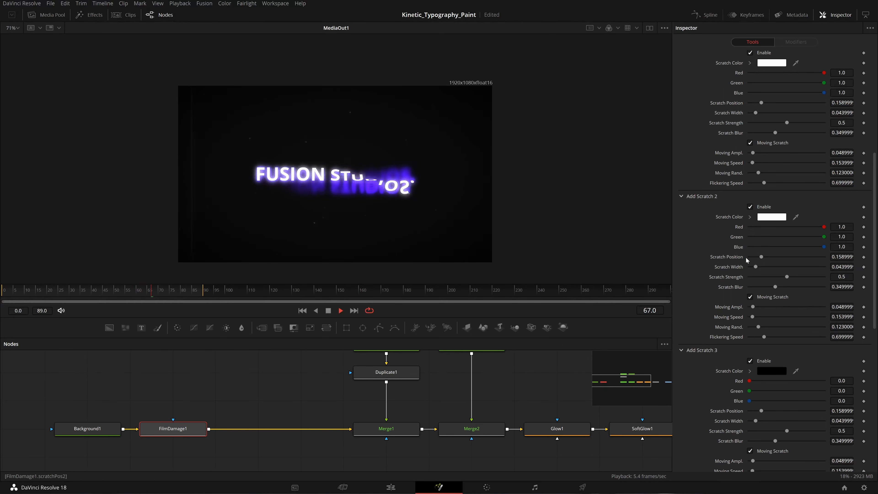
- Set Scratch 2's Moving Ampl. to 0.014, Moving Speed to 0.017, Moving Rand. to 0.455 and Flickering Speed to 2.939
key(space)
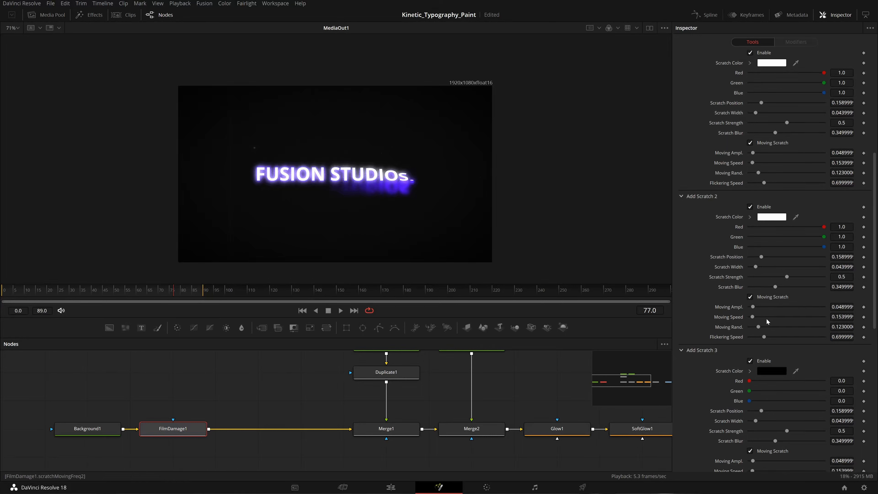
drag(753, 307, 784, 327)
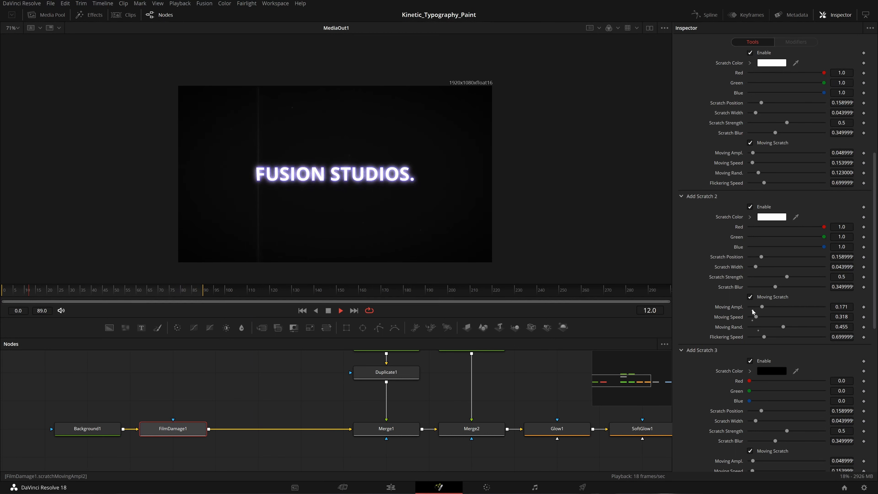
drag(755, 316, 752, 317)
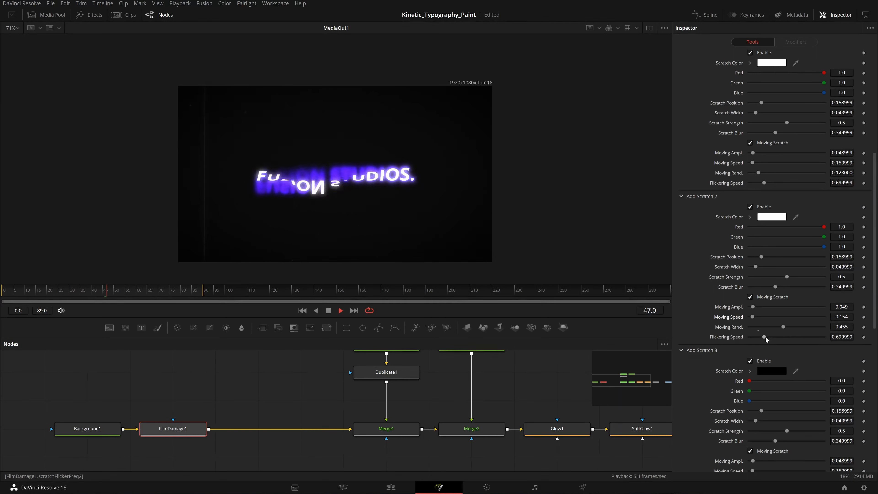
drag(765, 336, 833, 317)
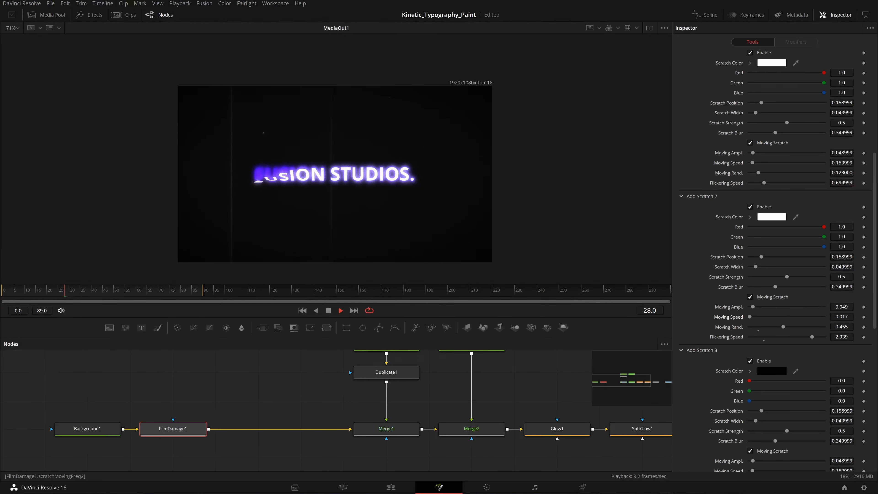
drag(841, 307, 839, 306)
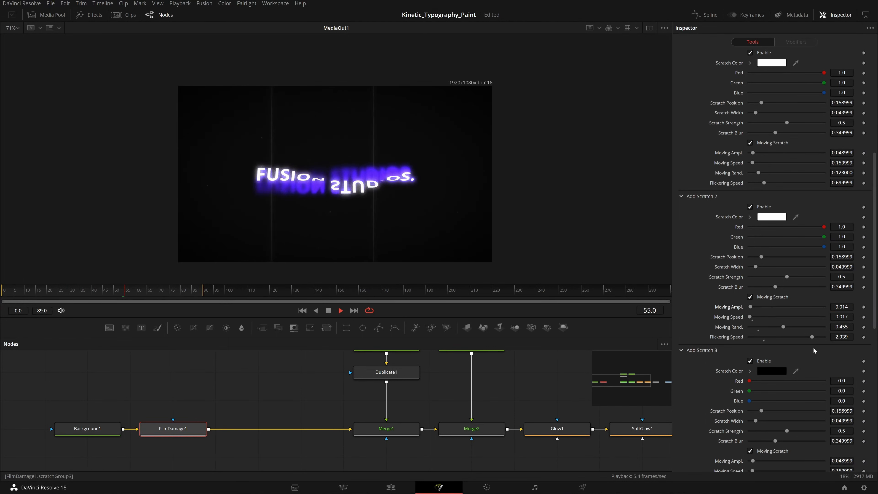
- Darken Scratch 2's Scratch Color to a dark grey of about 0.137 per channel and save the project
click(771, 216)
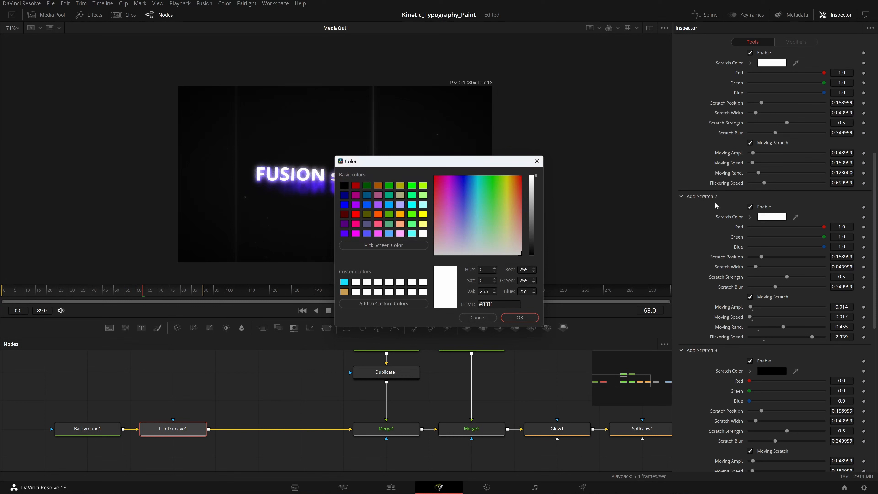
click(533, 209)
drag(533, 212, 532, 234)
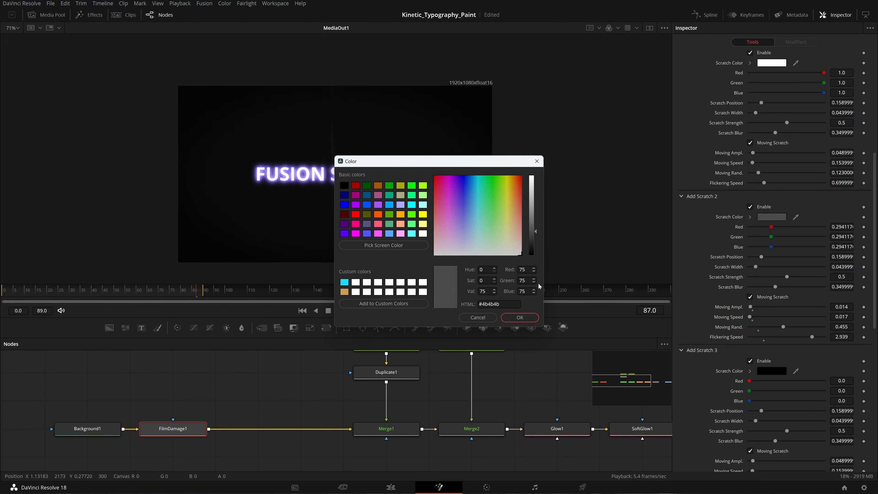
click(519, 317)
key(ctrl+s)
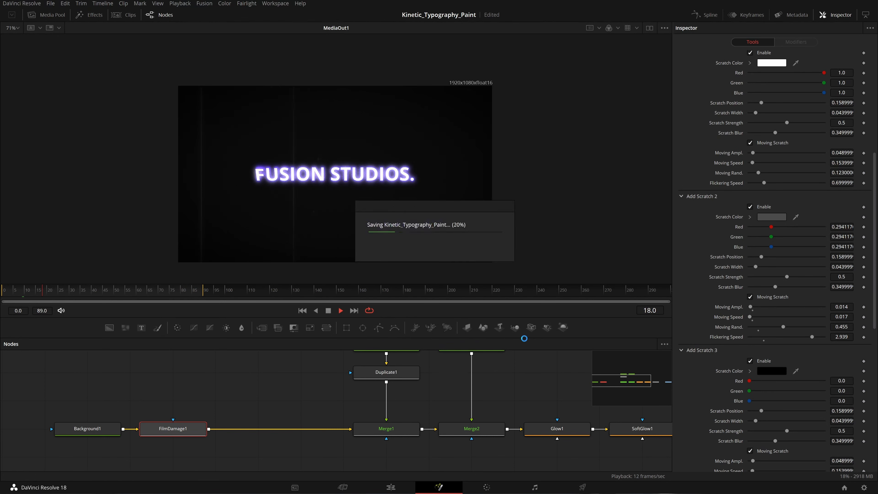
click(770, 216)
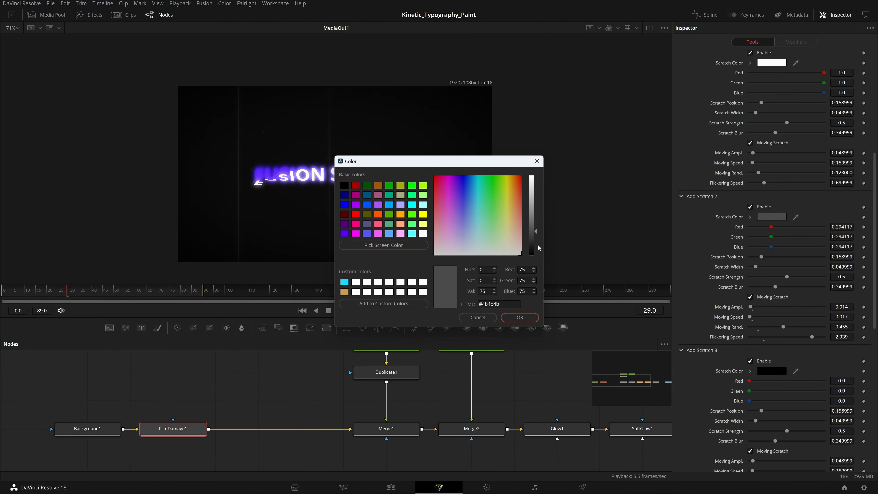
click(535, 245)
click(519, 318)
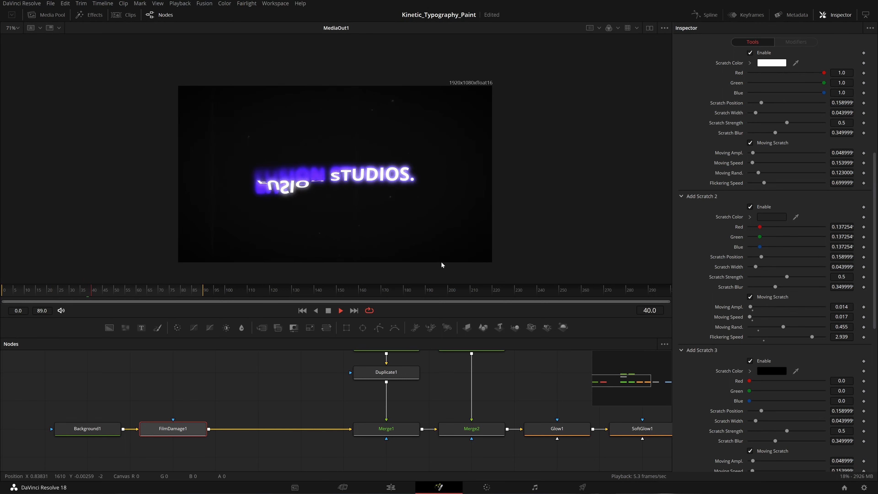
key(ctrl+s)
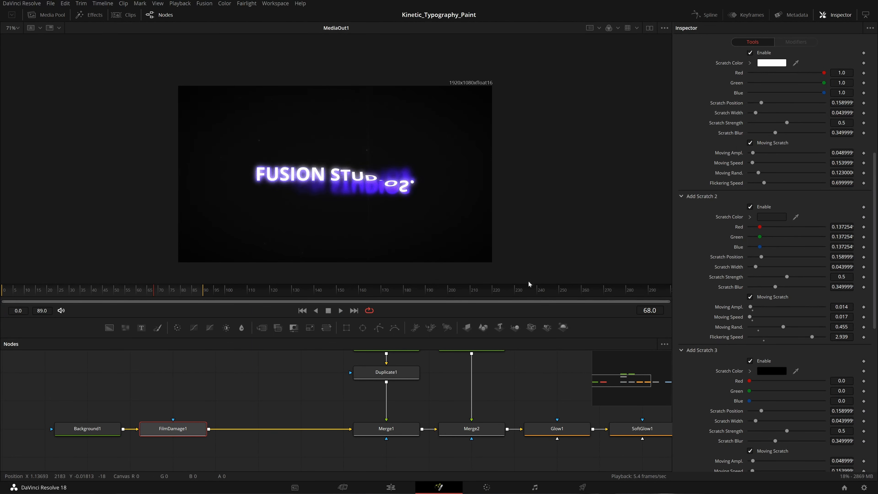
- On the Edit page, set the render cache mode to User and return the playhead to the timeline's start
click(390, 487)
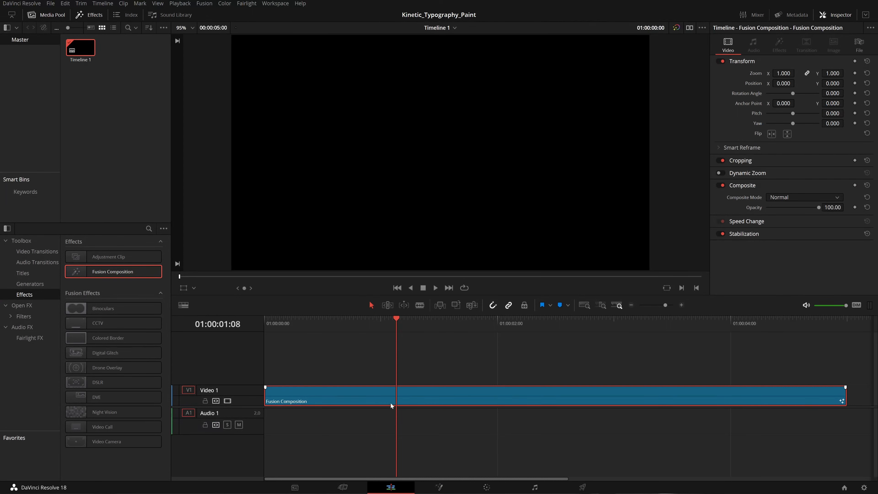
click(178, 3)
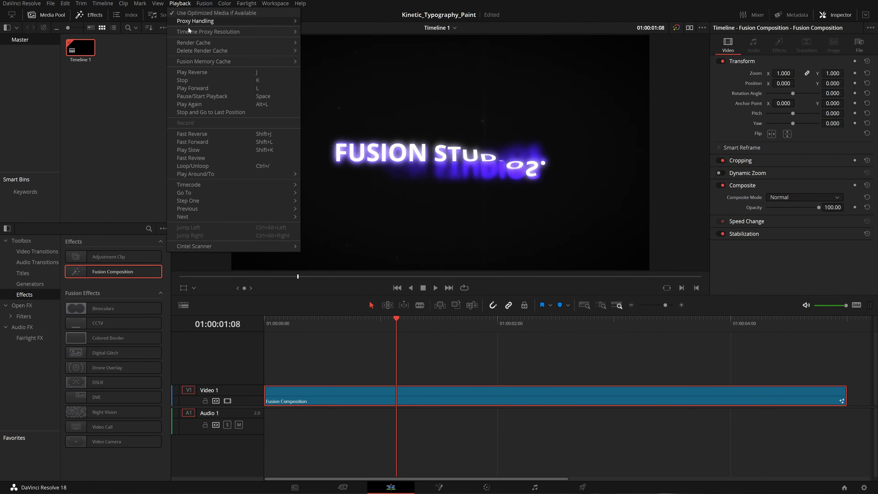
mouse_move(218, 43)
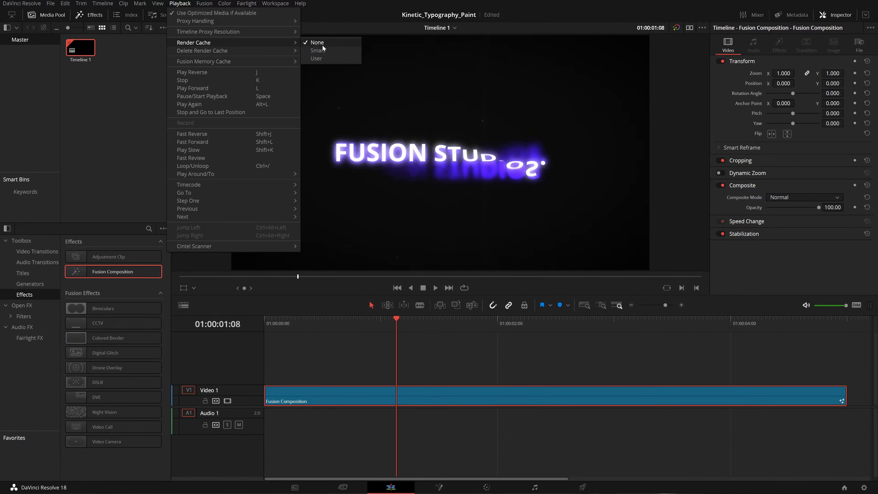
click(326, 58)
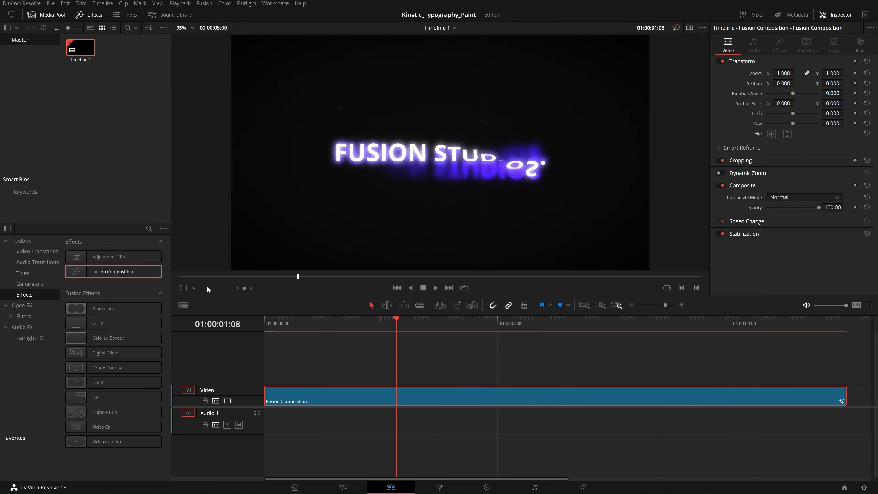
click(271, 323)
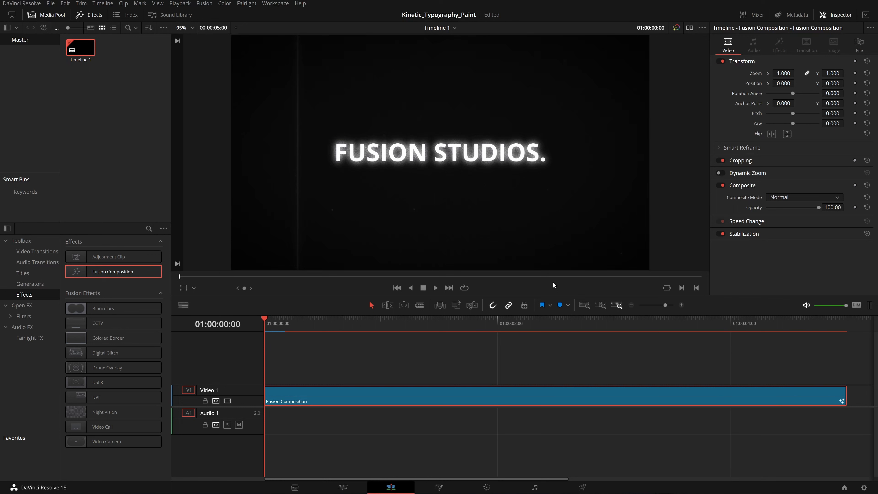
- Reopen the timeline clip in Fusion and scrub through the animation up to frame 90 to review the film-damaged title
click(742, 353)
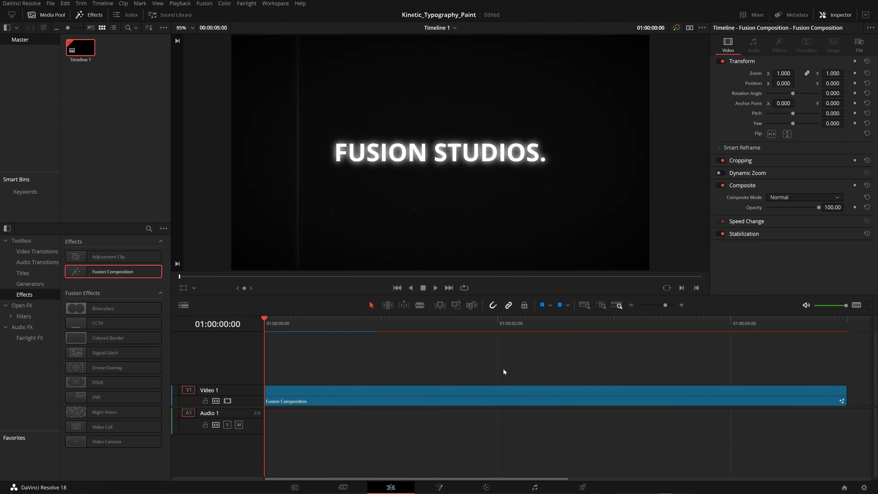
click(400, 396)
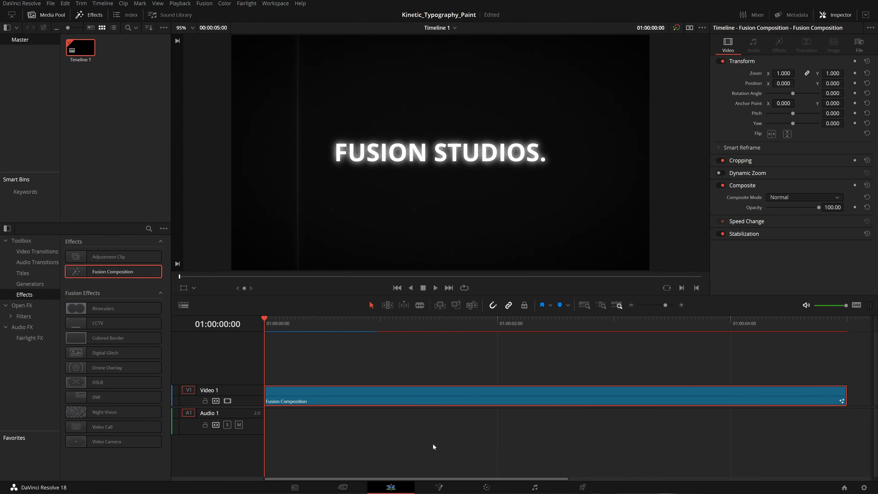
click(439, 487)
drag(13, 298, 37, 295)
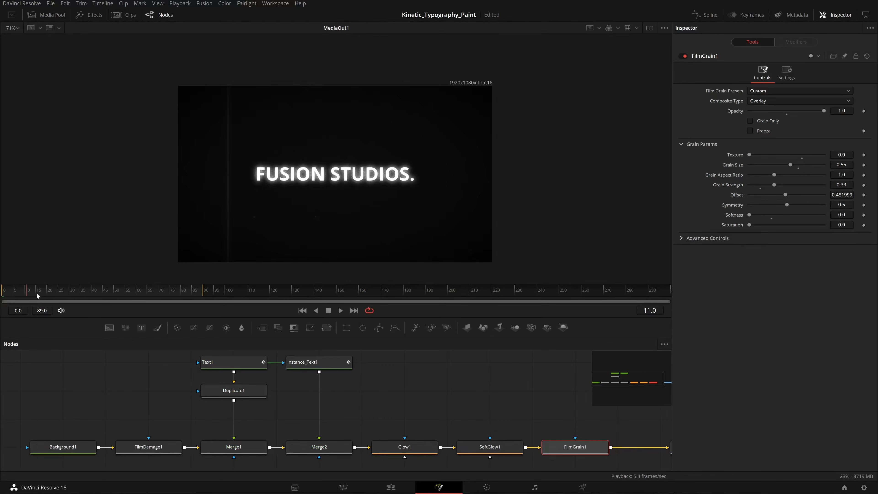
right_click(423, 312)
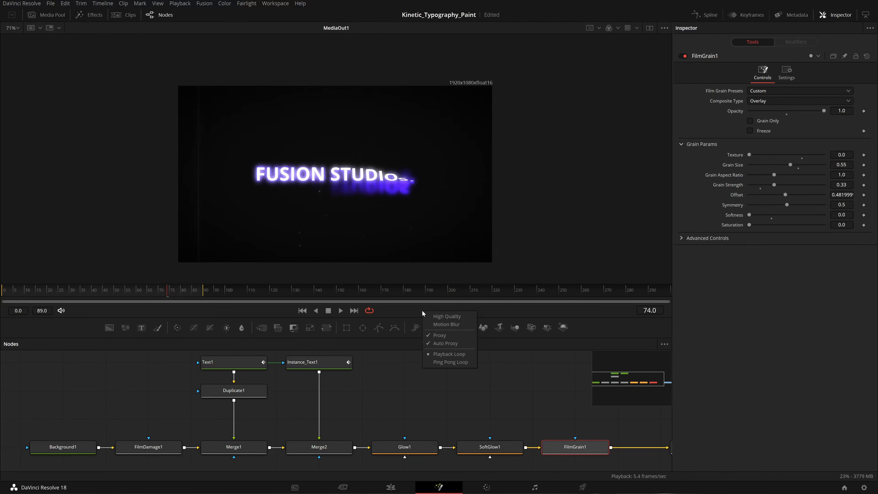
drag(166, 294, 192, 327)
drag(14, 335, 1, 343)
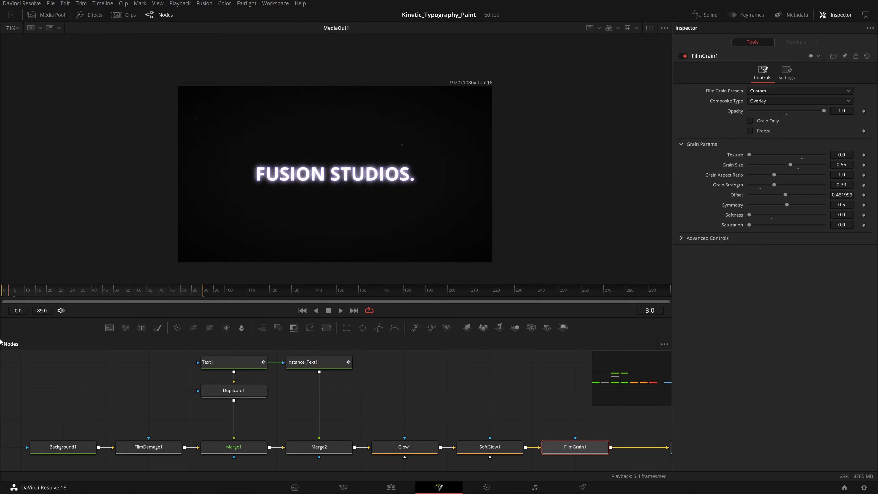
mouse_move(202, 360)
mouse_down()
mouse_move(210, 362)
mouse_move(204, 365)
mouse_up()
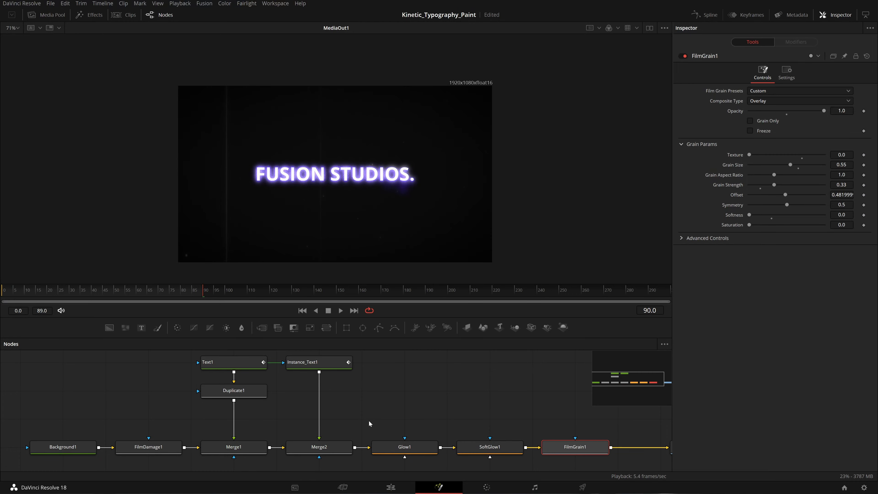
click(391, 486)
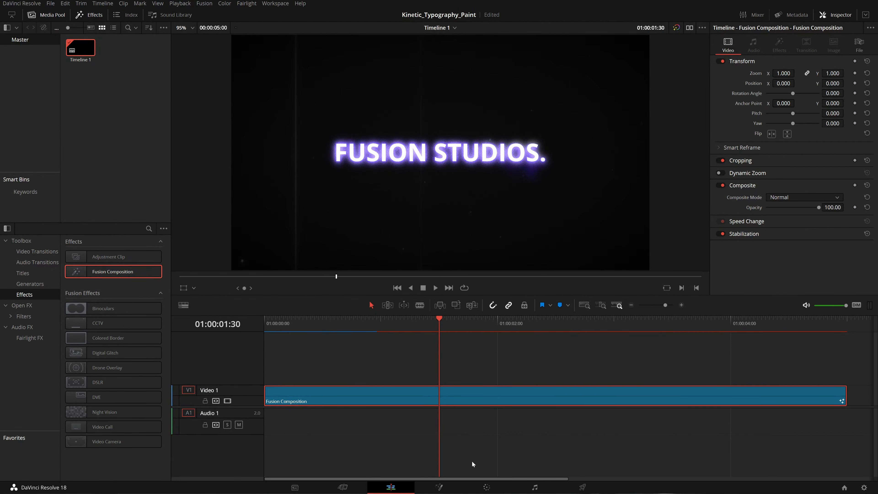
click(439, 486)
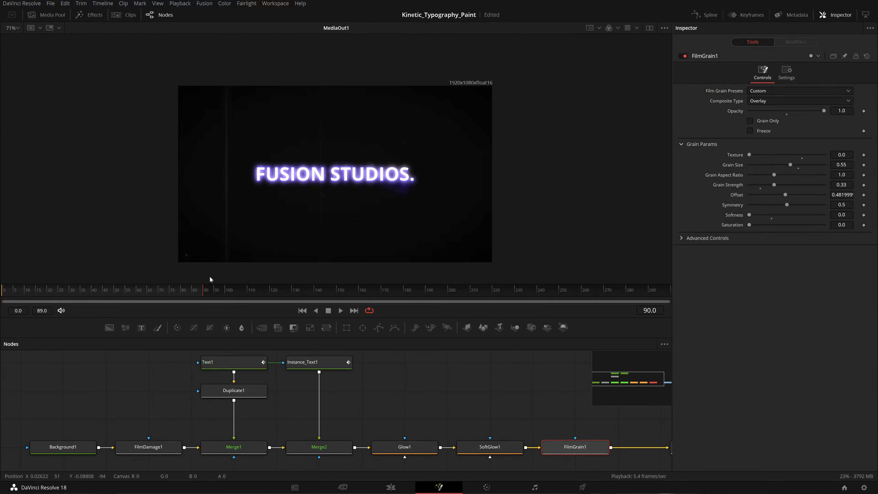
- Return the playhead to frame 0, save the project, and show the animation curves in an enlarged Spline editor
drag(135, 304, 1, 331)
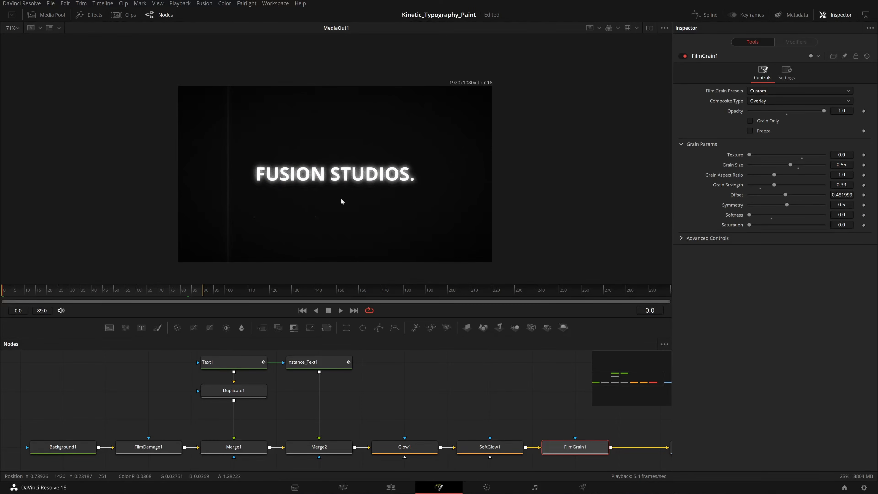
key(ctrl+s)
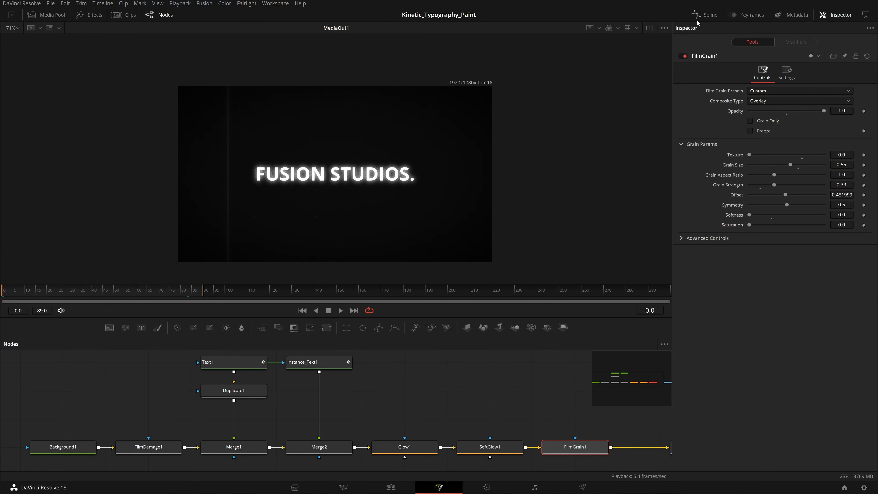
click(706, 19)
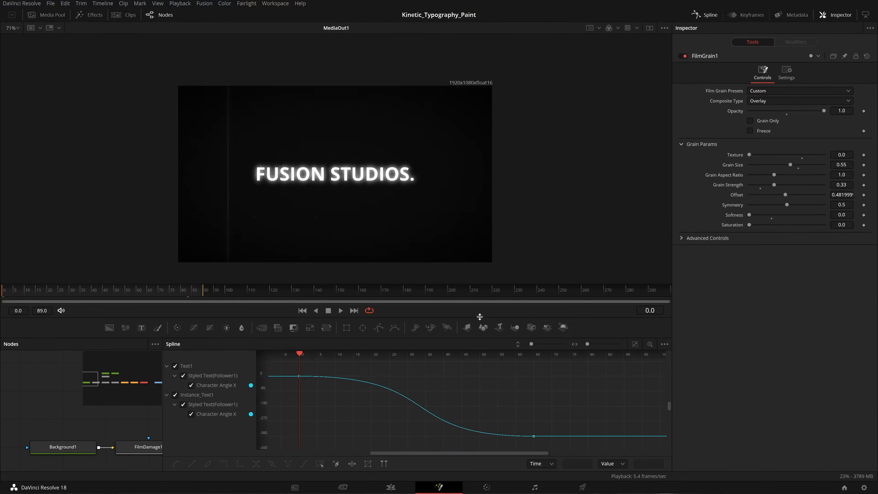
drag(472, 286, 468, 134)
drag(435, 288, 397, 366)
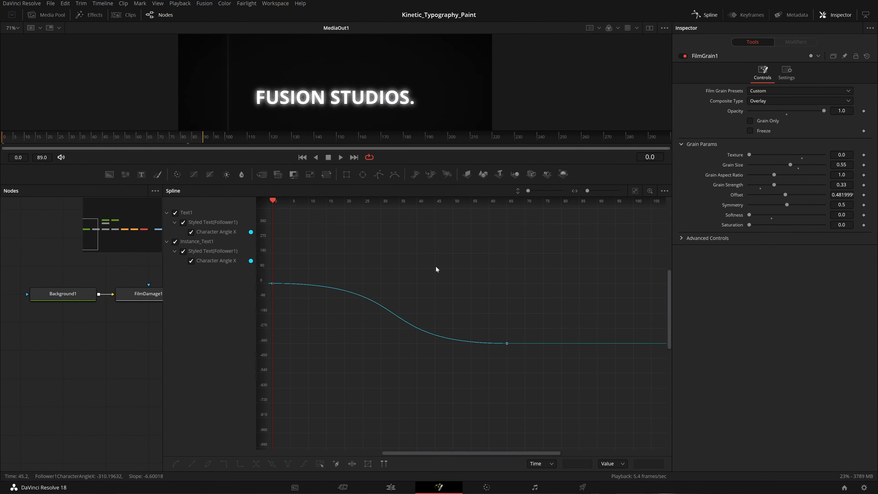
- Select all keyframes of the Character Angle X curves and set them to repeat with the Loop option
drag(436, 267, 490, 275)
scroll(490, 275, down, 2)
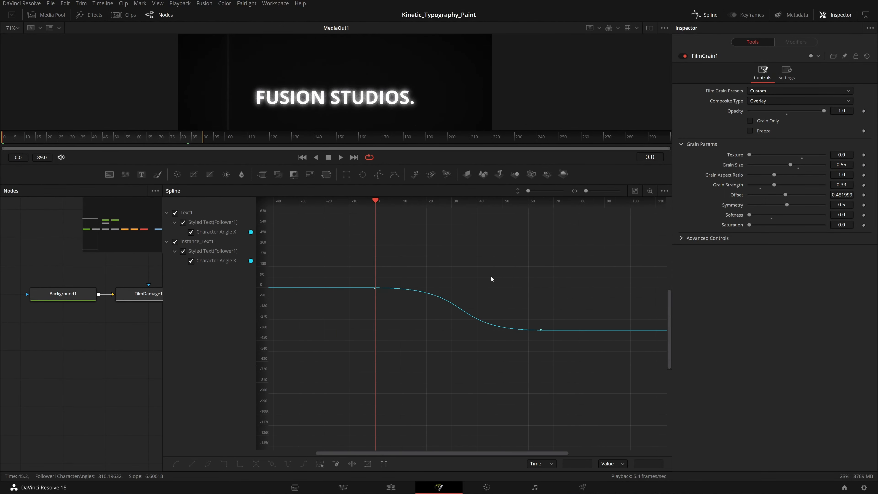
key(ctrl+a)
scroll(564, 266, down, 2)
drag(584, 271, 467, 284)
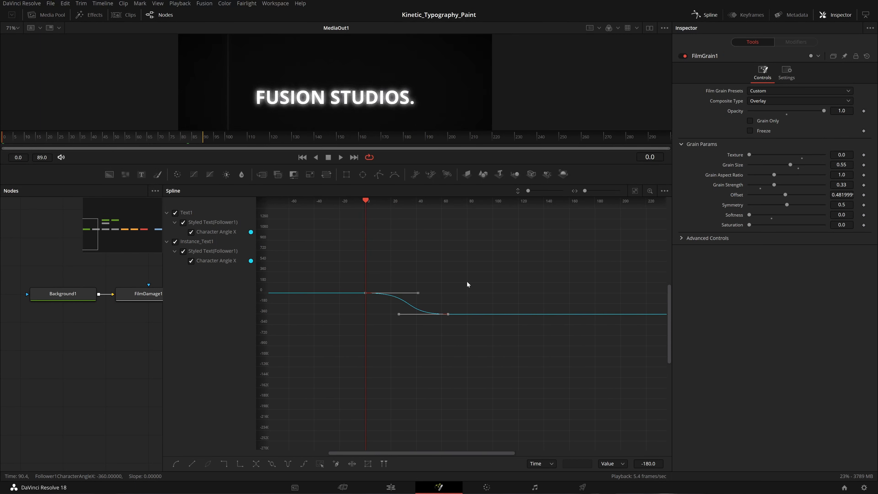
right_click(465, 295)
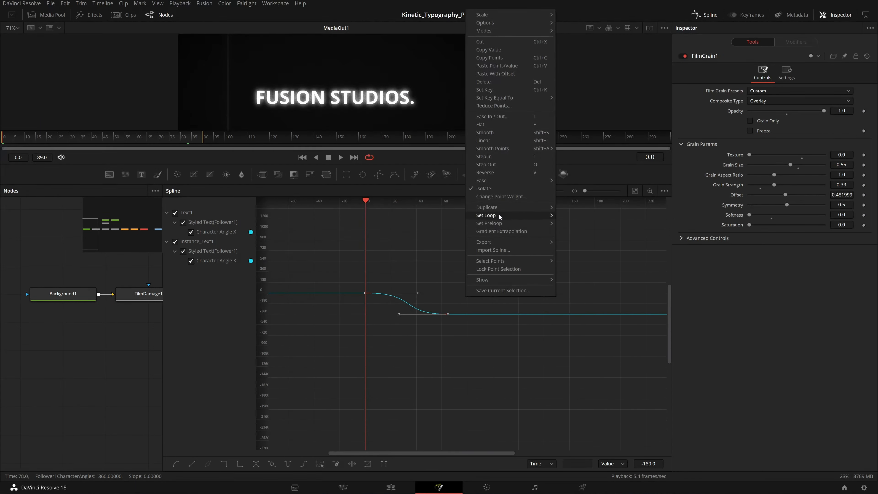
mouse_move(499, 215)
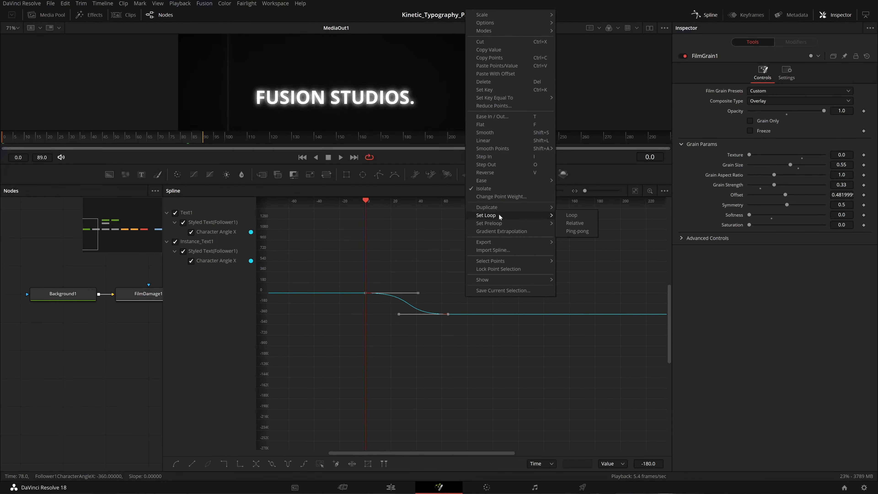
click(571, 215)
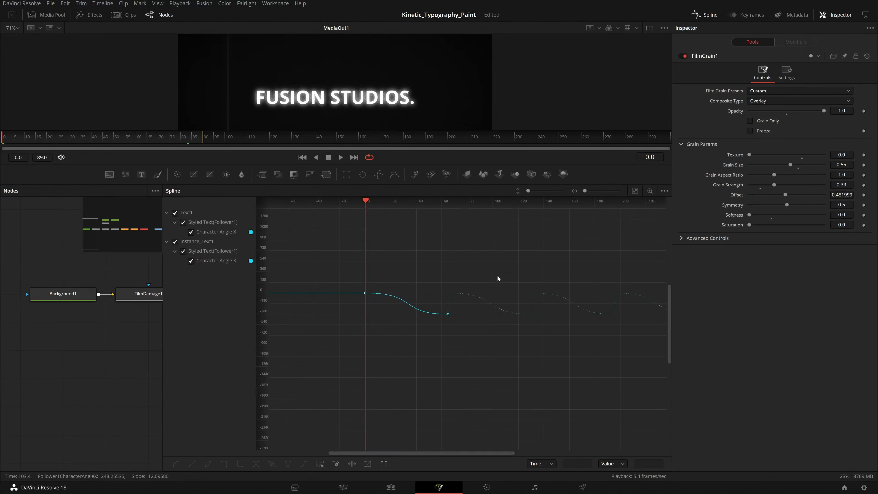
- Play the looping animation with the render range's end extended to frame 299, stop it and save the project
key(space)
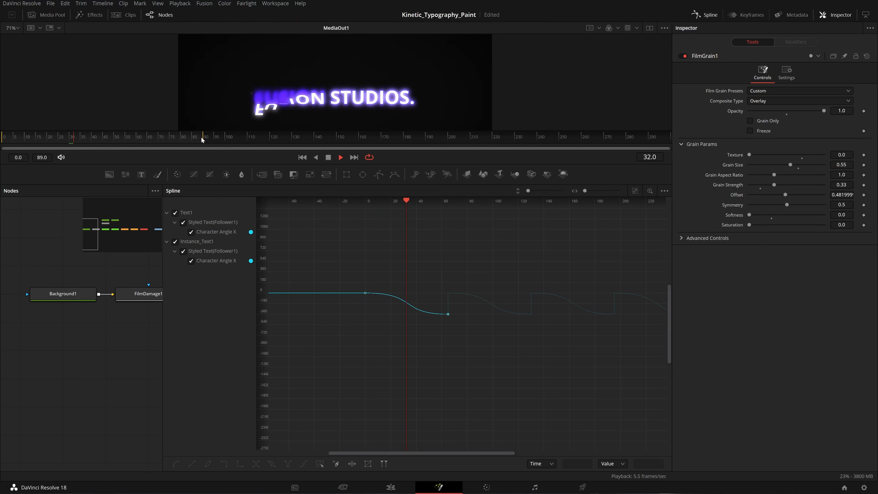
drag(202, 138, 716, 142)
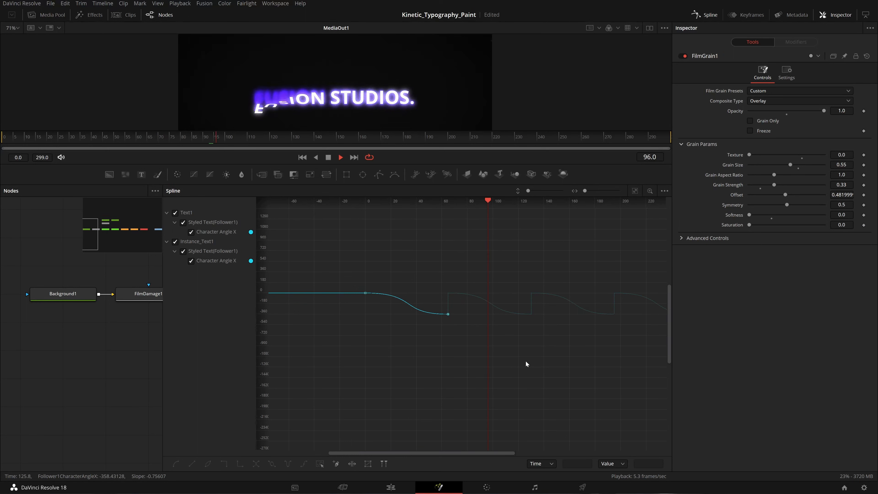
key(space)
key(ctrl+s)
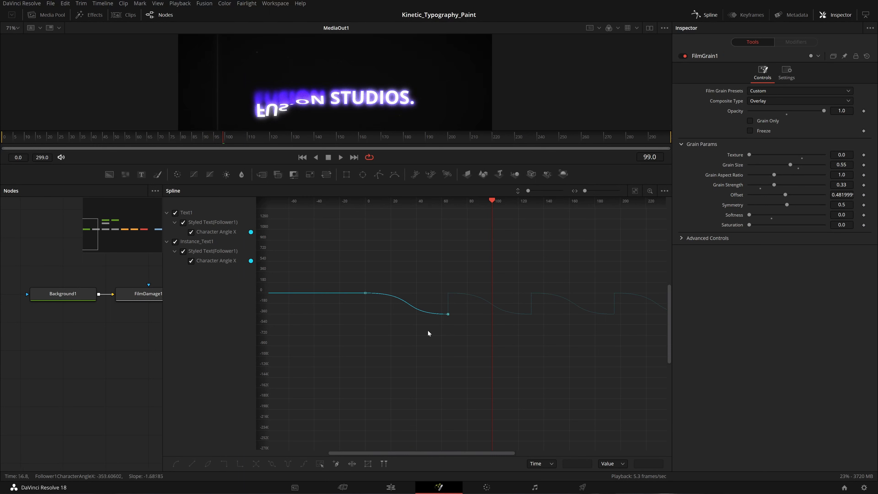
- Close the Spline editor and spread out the node graph, moving FilmDamage1 away from Merge1 and MediaOut1 away from FilmGrain1
click(696, 15)
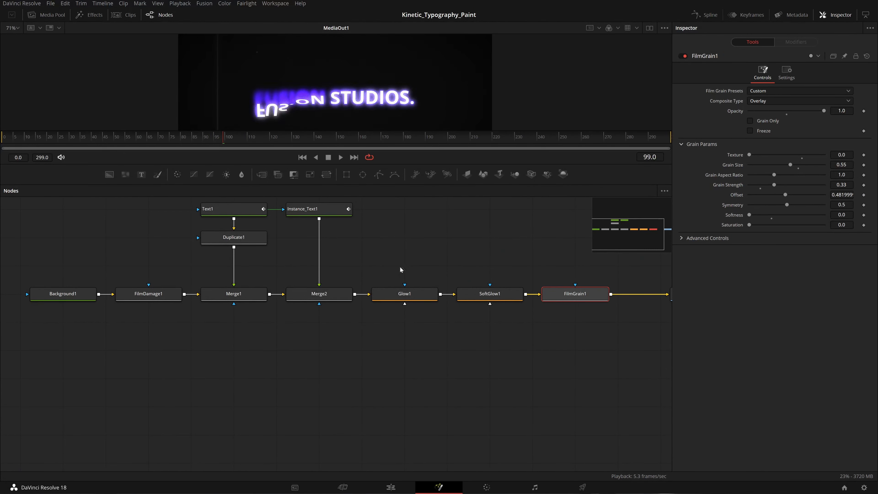
drag(400, 269, 389, 309)
drag(61, 304, 55, 345)
click(96, 287)
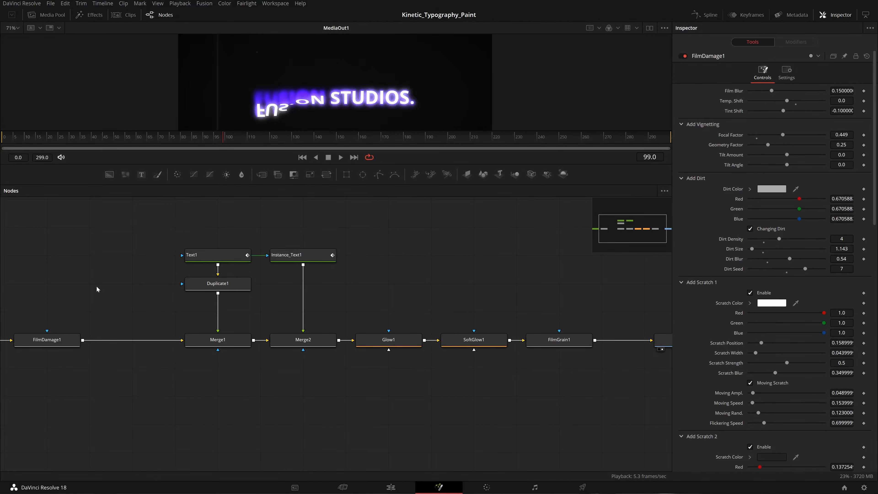
drag(584, 309, 450, 327)
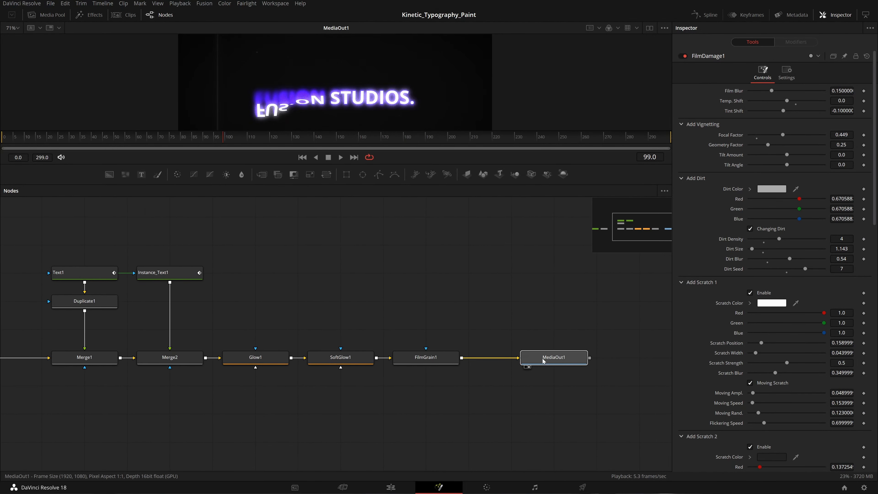
drag(543, 361, 628, 361)
- Add an Aperture Diffraction node between FilmGrain1 and MediaOut1
click(425, 357)
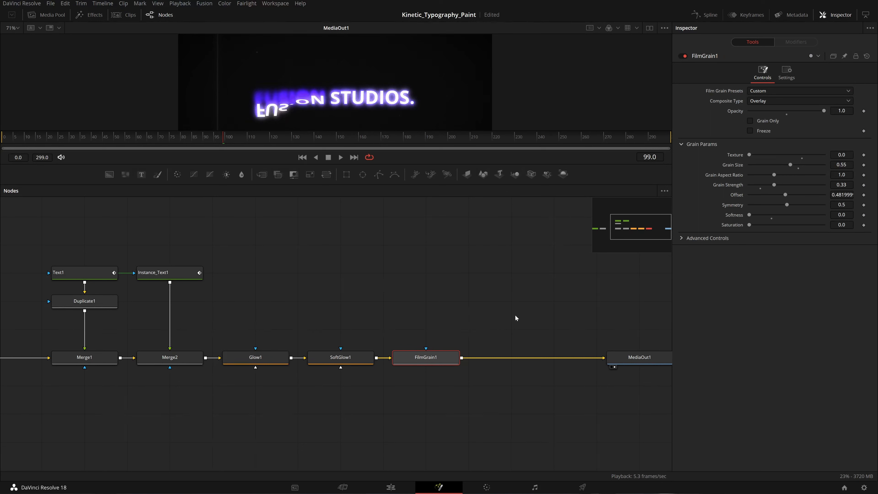
key(shift+space)
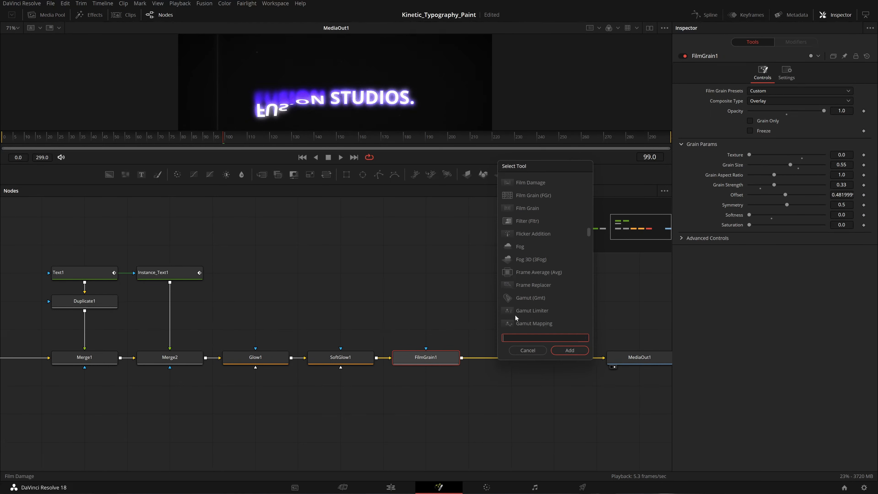
text(ape)
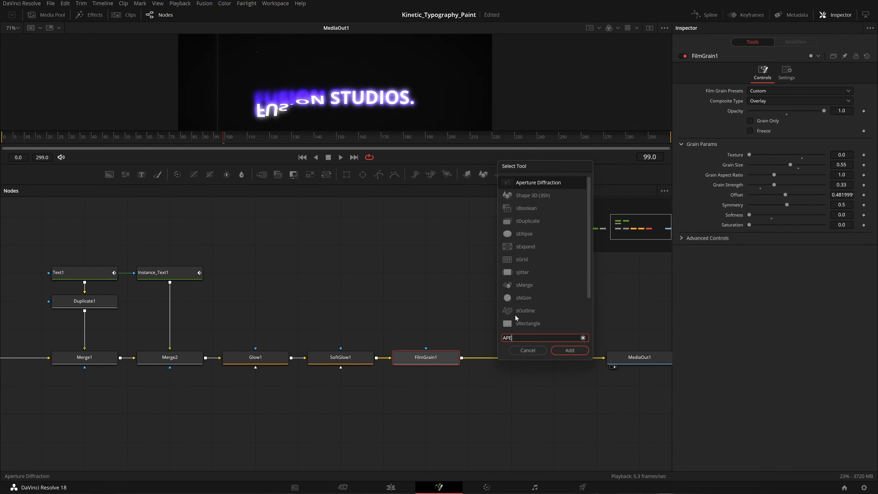
key(Return)
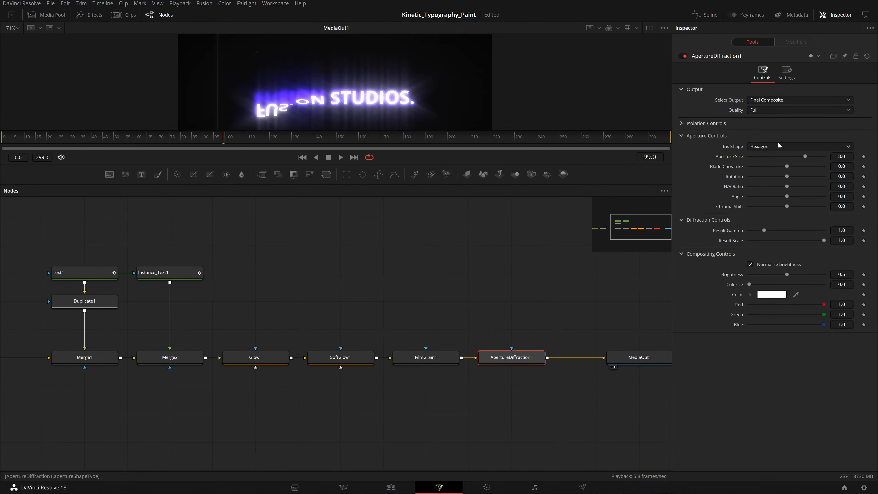
- Try the Square, Octagon, Heptagon and Triangle iris shapes on ApertureDiffraction1, then set Iris Shape back to Hexagon
click(785, 146)
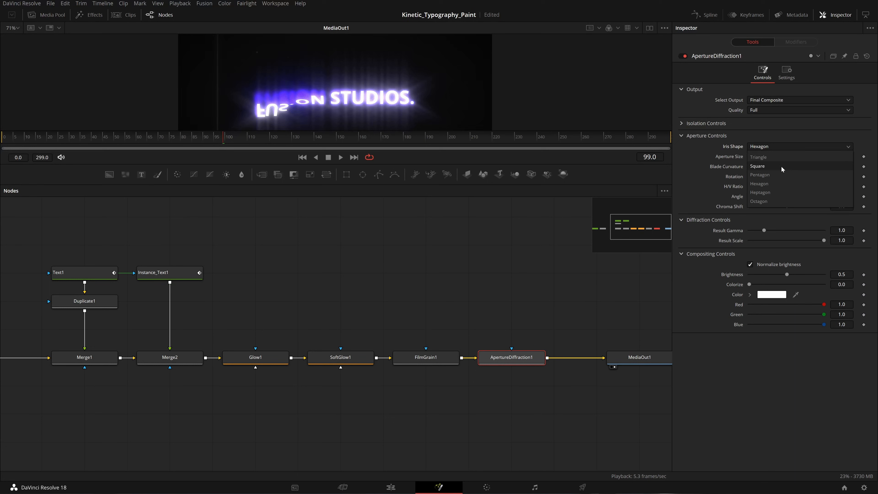
click(697, 166)
click(777, 144)
click(764, 201)
click(785, 145)
click(774, 192)
click(785, 146)
click(777, 185)
click(779, 145)
click(772, 166)
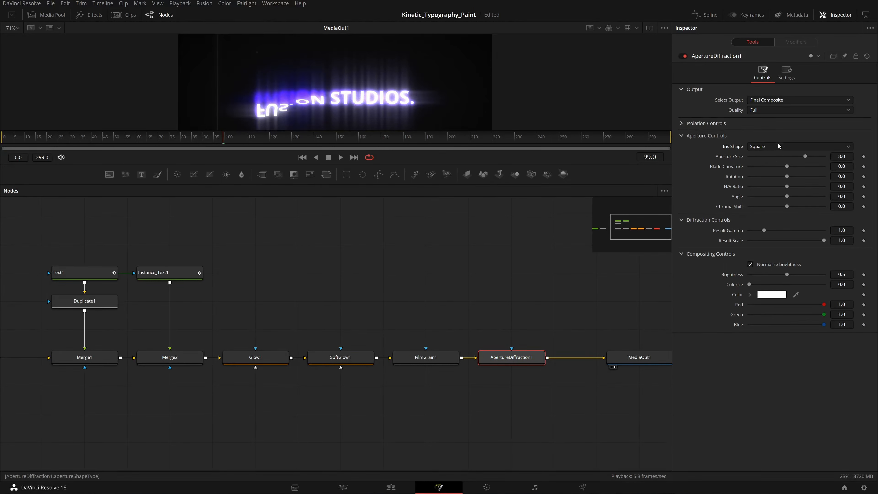
click(761, 147)
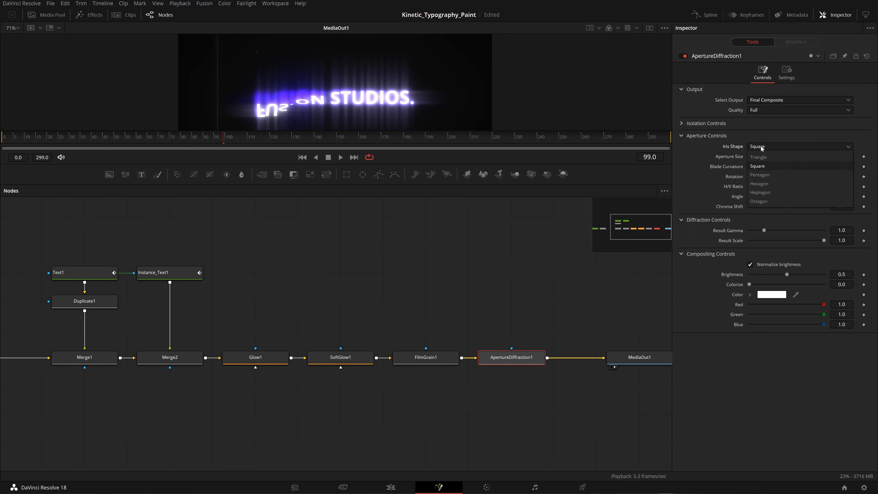
click(774, 158)
click(775, 148)
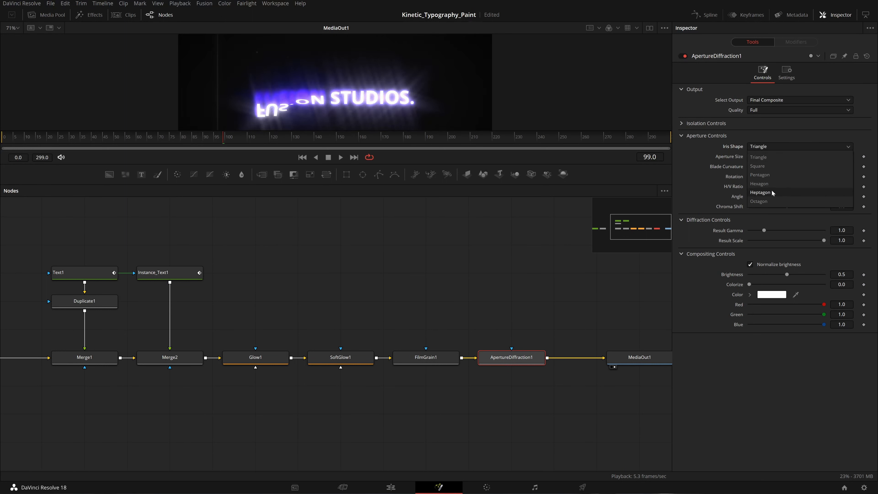
click(764, 184)
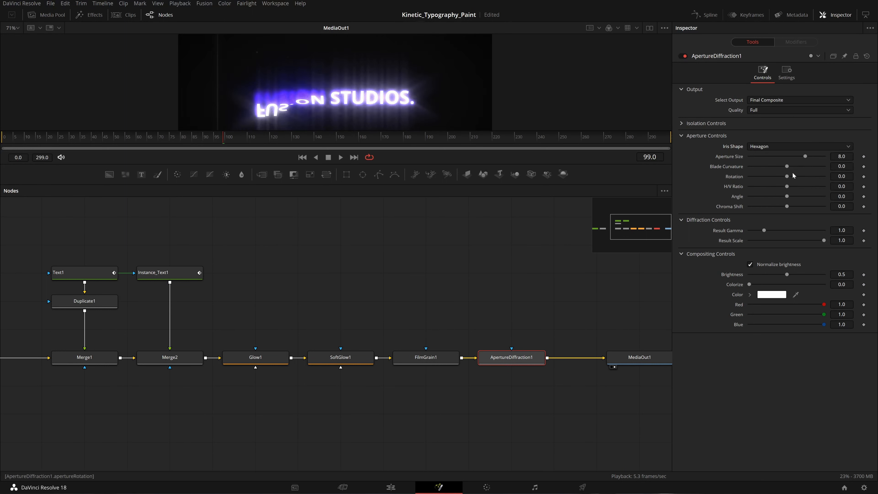
- Set ApertureDiffraction1's Aperture Size to 10.0, Result Gamma to 0.619 and Result Scale to 0.5709, resetting Blade Curvature to 0.0 after a trial
drag(805, 157, 823, 156)
drag(787, 167, 763, 166)
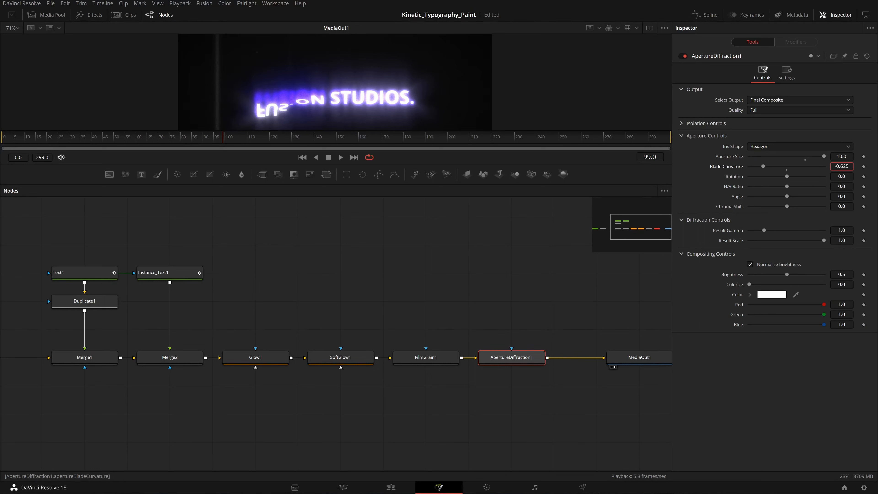
click(787, 170)
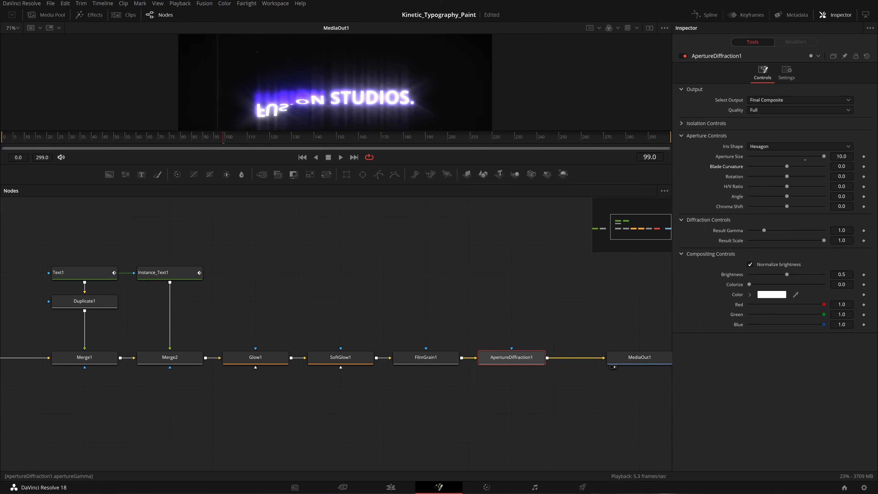
drag(841, 230, 796, 240)
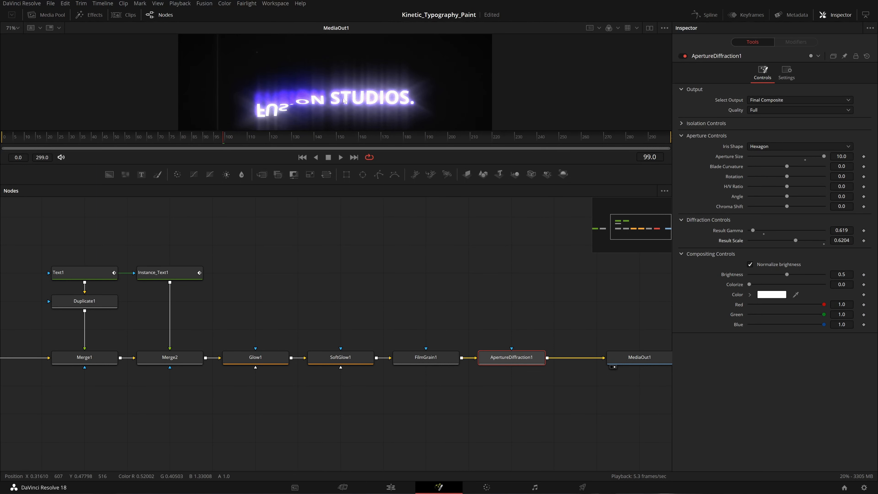
mouse_move(841, 240)
mouse_down()
mouse_move(854, 240)
mouse_move(839, 240)
mouse_up()
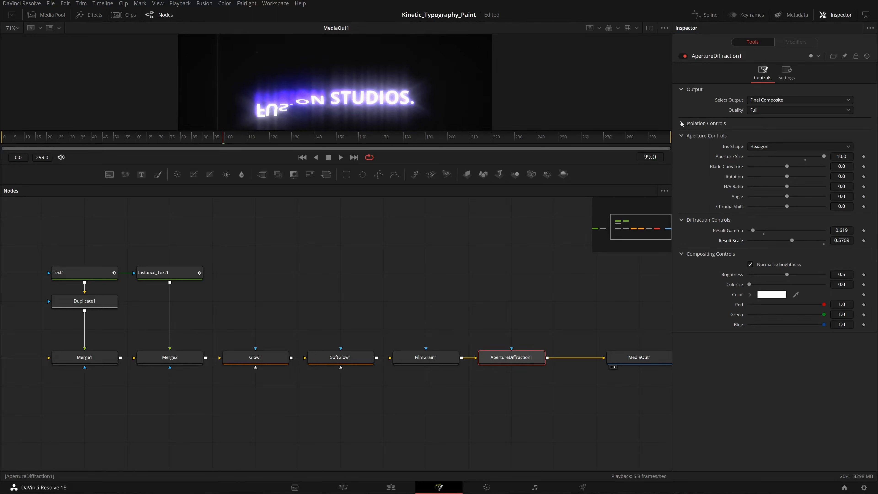
- Set the diffraction's compositing Brightness to 0.25 and save the project
drag(841, 274, 835, 274)
text(.25)
key(Tab)
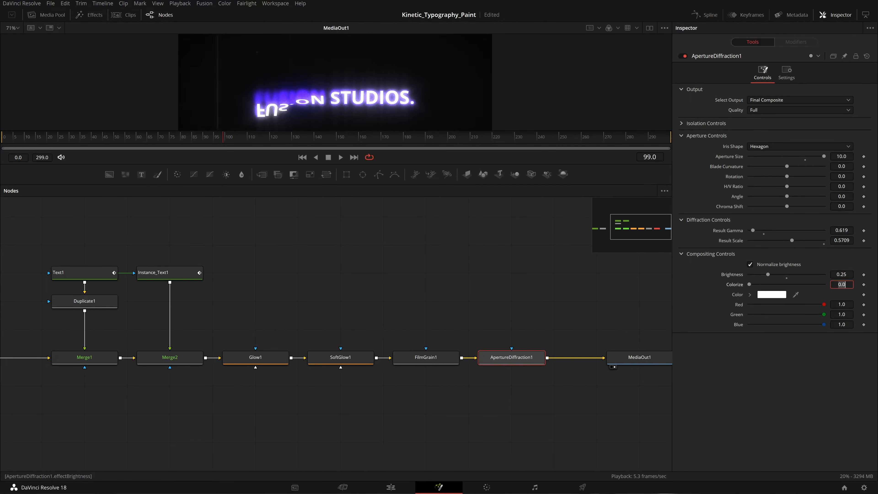
click(801, 429)
key(ctrl+s)
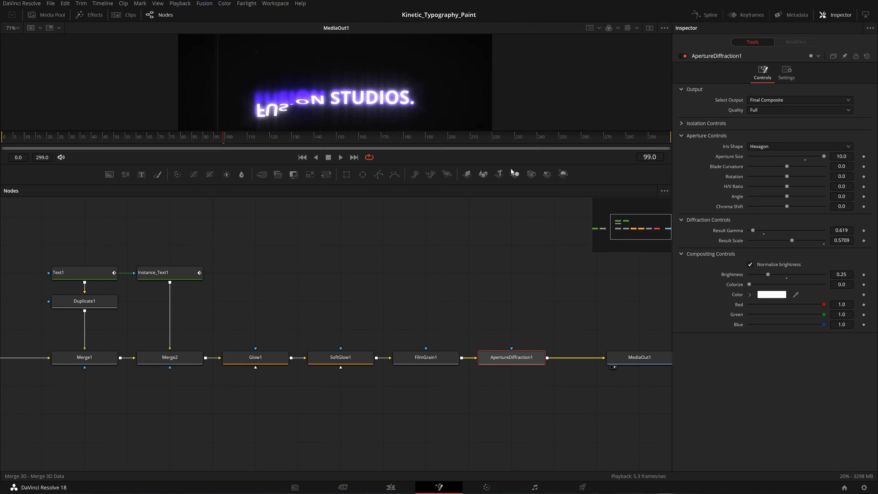
- Reorder the node chain so FilmGrain1 sits between ApertureDiffraction1 and MediaOut1, and space the nodes evenly after SoftGlow1
drag(514, 322, 294, 314)
drag(418, 349, 547, 349)
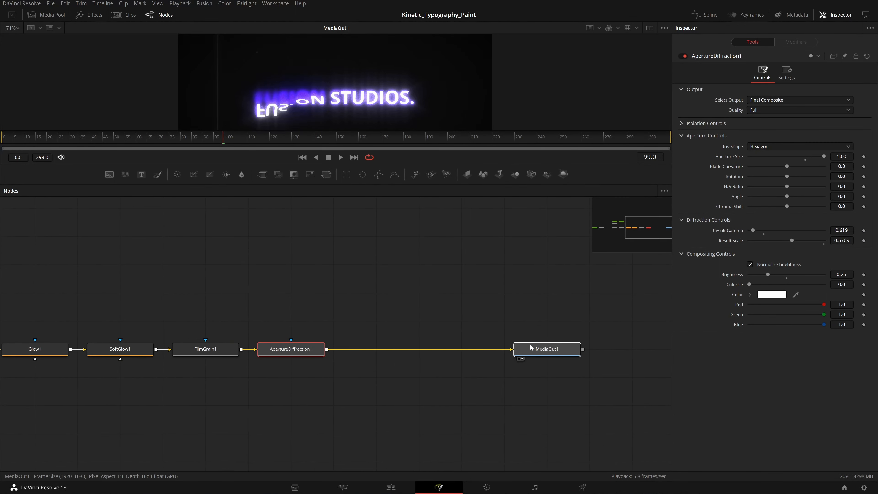
drag(222, 352, 433, 351)
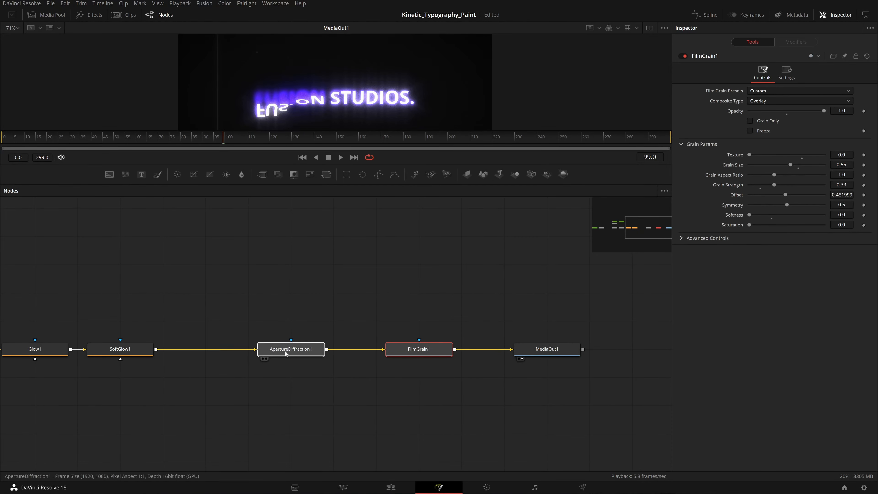
drag(284, 351, 199, 349)
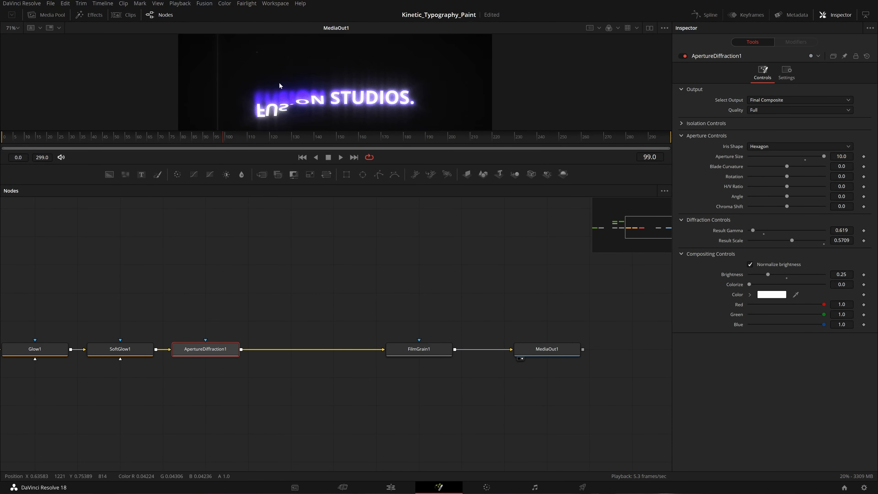
drag(422, 356, 294, 355)
- Add a Vignette node between FilmGrain1 and MediaOut1
key(shift+space)
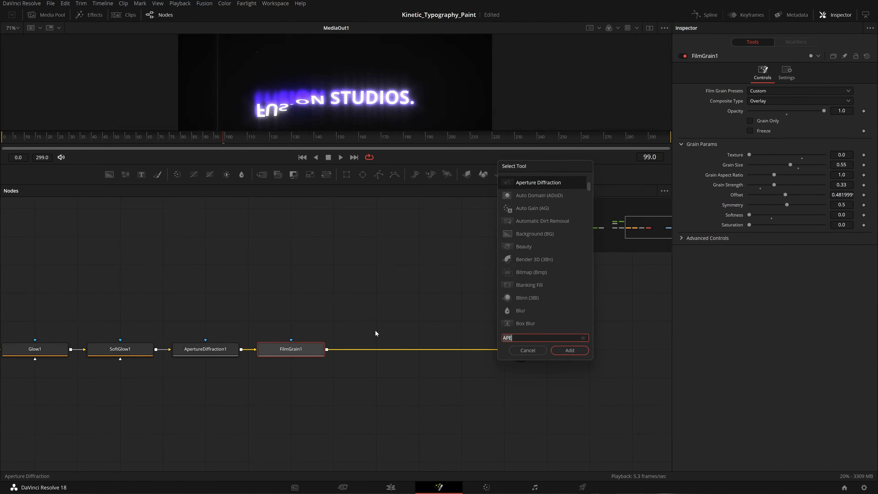
text(APE)
key(BackSpace)
key(BackSpace)
key(BackSpace)
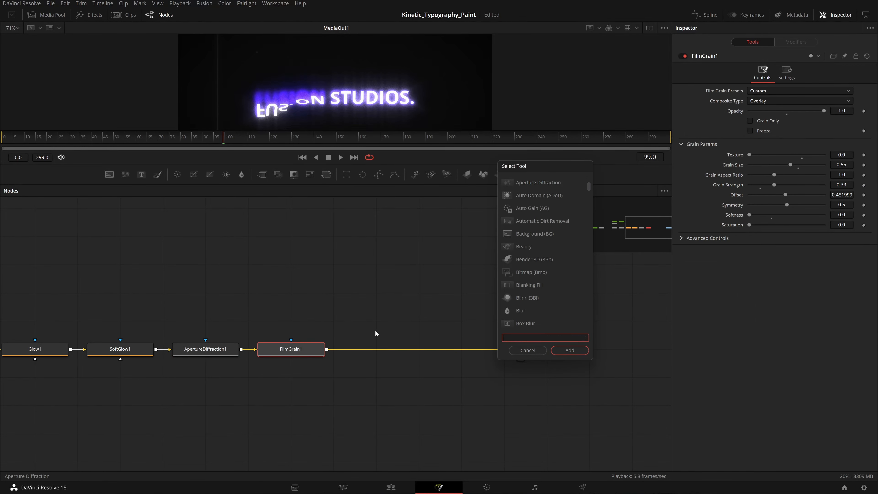
text(VIGN)
key(Return)
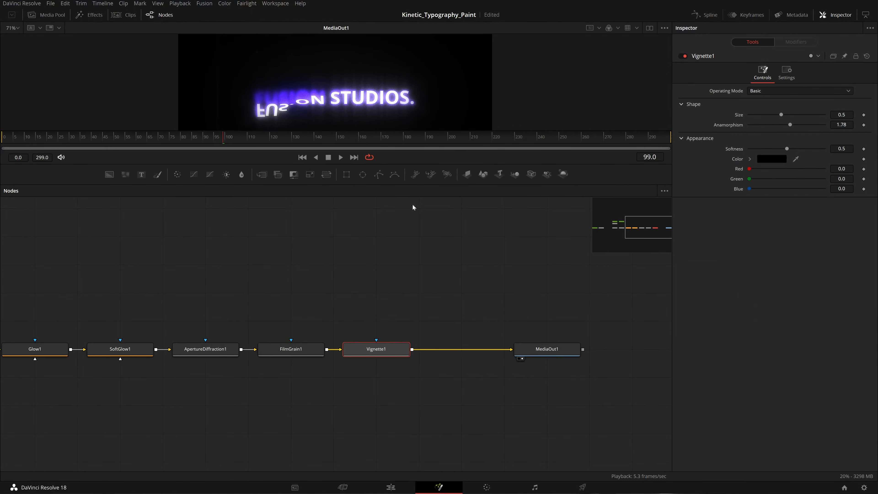
- Set Vignette1's Anamorphism to 3.0, Softness to 0.808 and Size to about 0.91, saving the project along the way
key(ctrl+f)
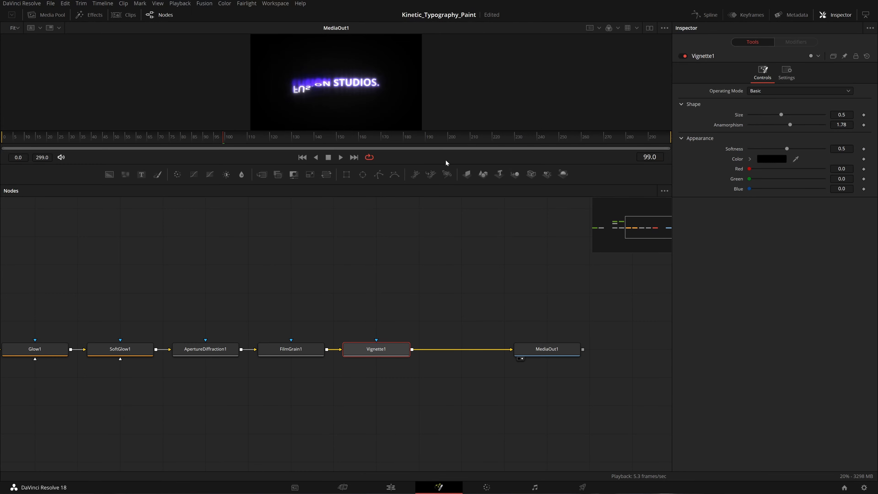
drag(444, 165, 425, 275)
drag(374, 392, 365, 337)
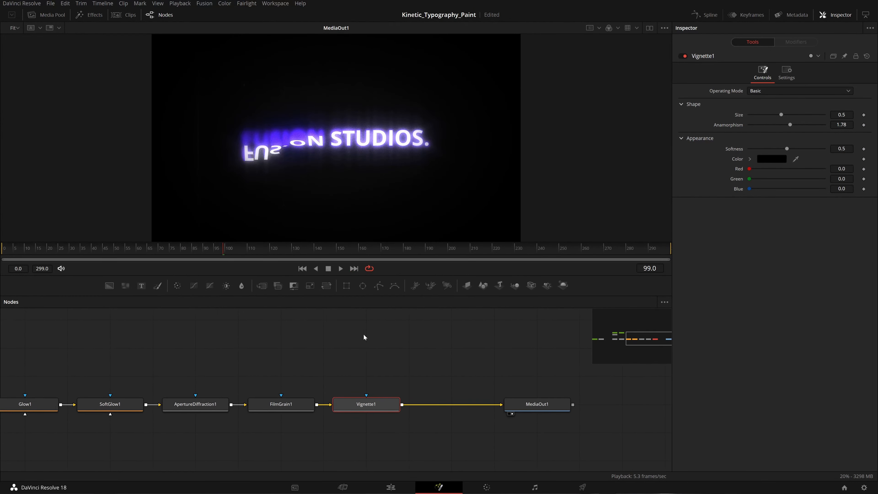
drag(339, 366, 314, 371)
drag(789, 125, 860, 137)
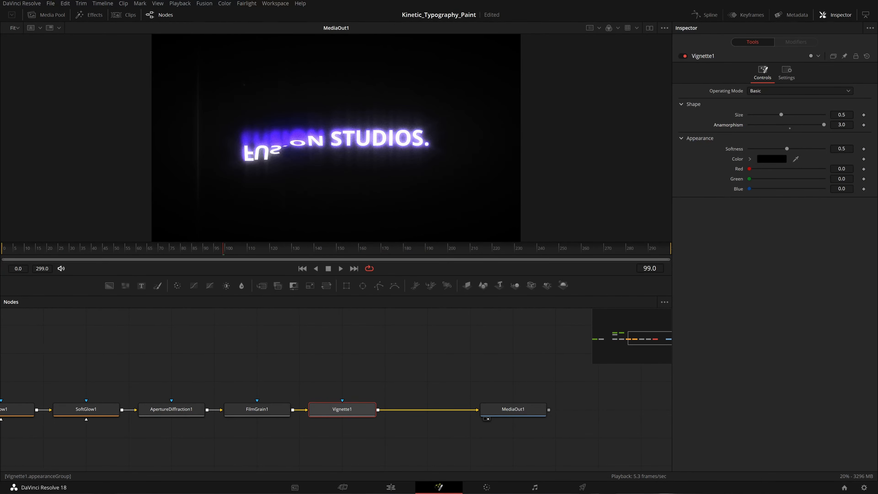
drag(787, 149, 809, 149)
drag(845, 113, 877, 113)
drag(816, 115, 815, 114)
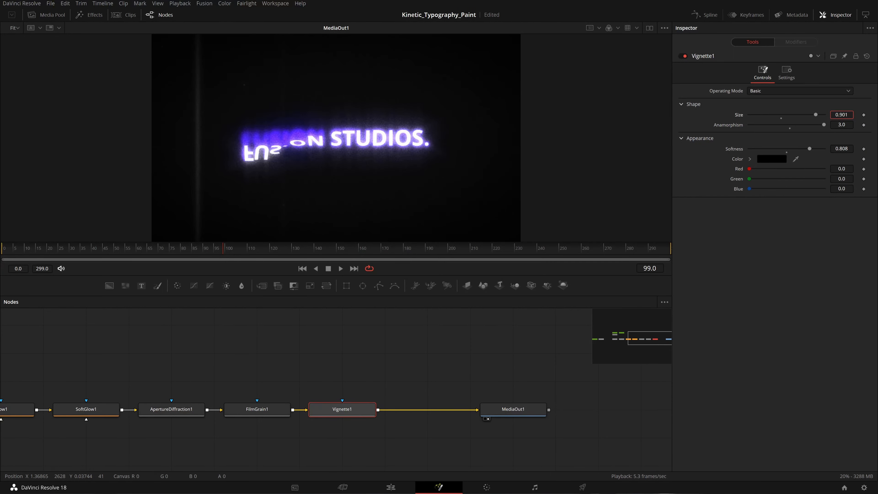
key(ctrl+s)
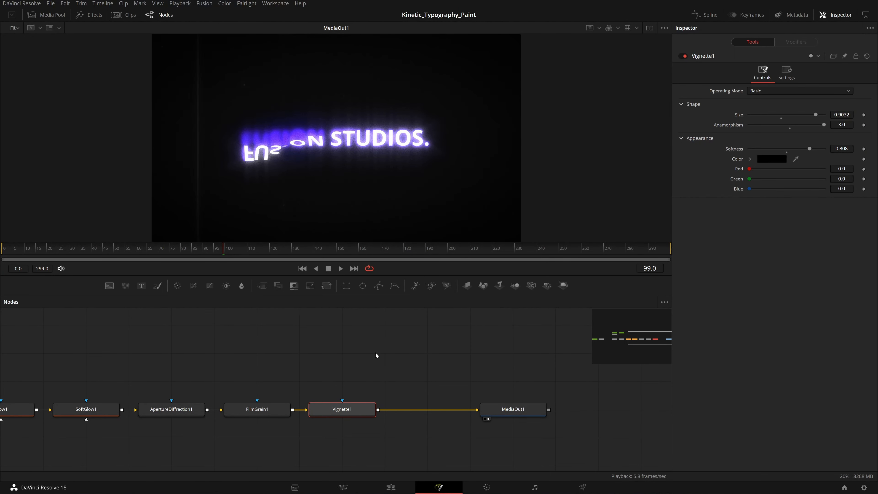
drag(816, 115, 816, 114)
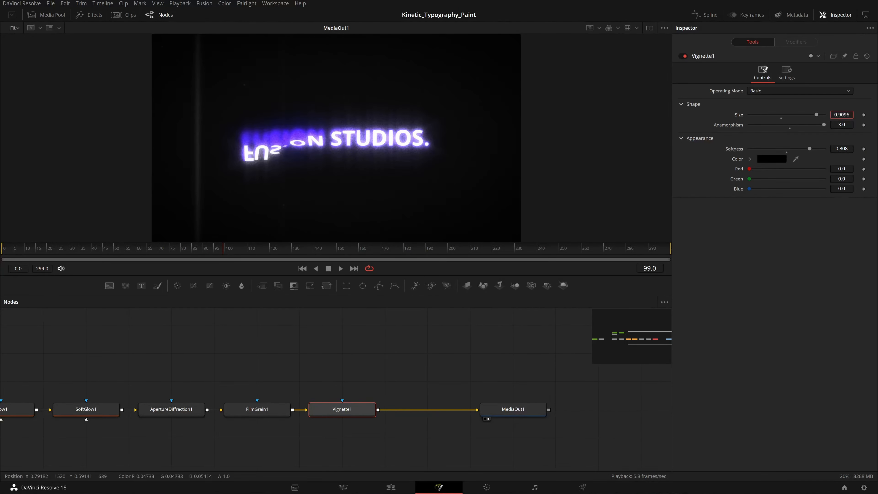
- Lighten Background1's solid color to a dark grey with a Val of 10 and save the project
drag(122, 385, 243, 353)
drag(65, 358, 227, 357)
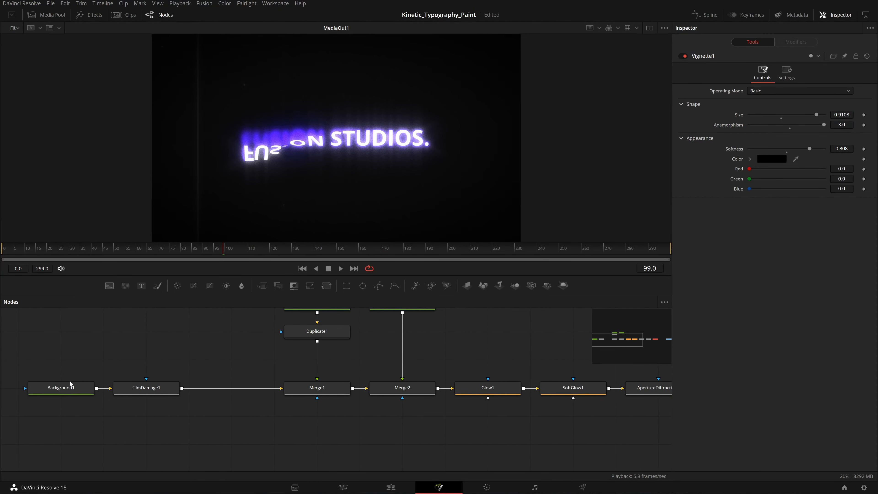
click(72, 389)
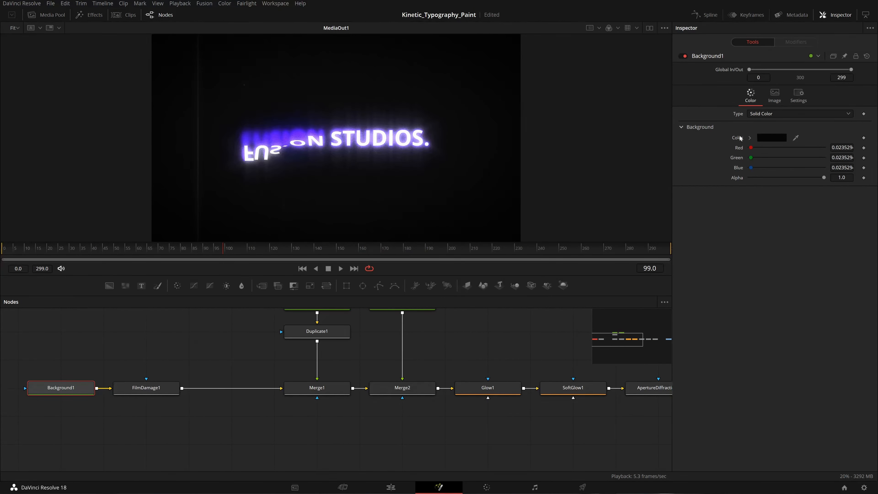
click(771, 137)
click(494, 289)
click(494, 289)
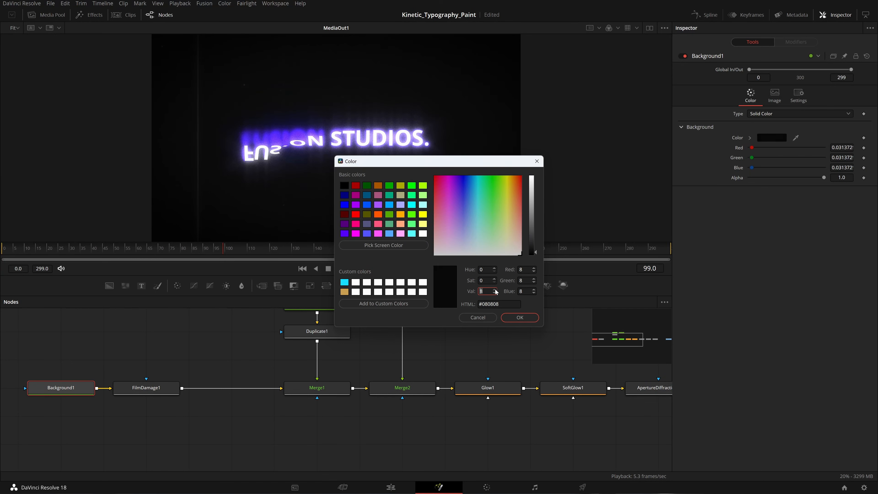
click(495, 289)
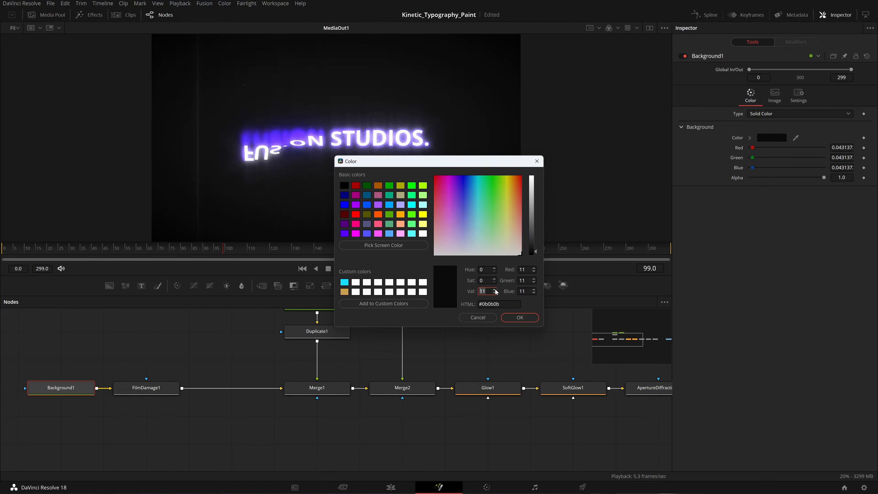
click(495, 292)
click(518, 318)
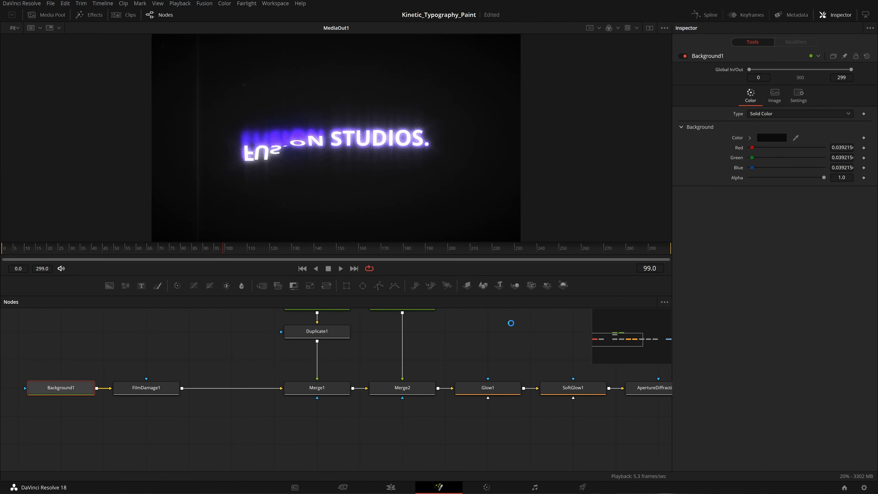
key(ctrl+s)
- Move MediaOut1 closer to Vignette1 so it follows the regular node spacing
drag(484, 318, 287, 329)
drag(437, 340, 178, 342)
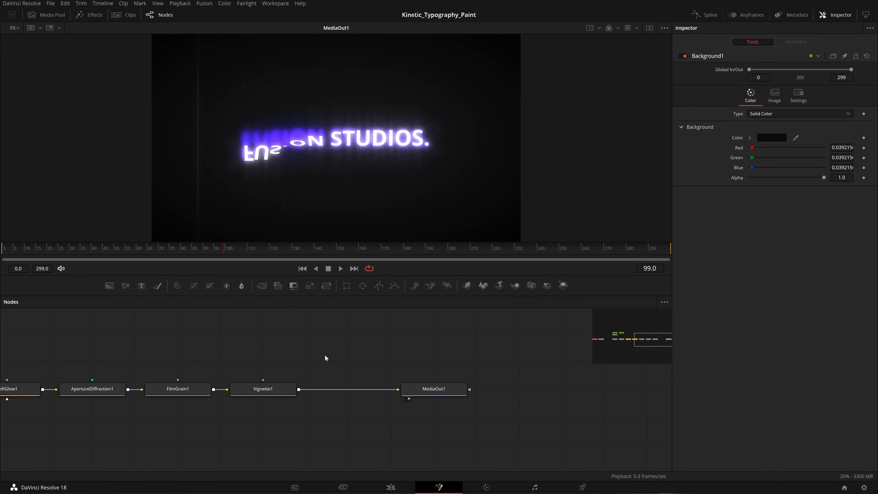
drag(414, 385, 328, 385)
- Add an Underlay around the effect nodes from Glow1 through Vignette1 and shift it away from Merge2
drag(272, 331, 384, 350)
drag(484, 347, 48, 446)
scroll(286, 428, down, 2)
scroll(287, 428, down, 2)
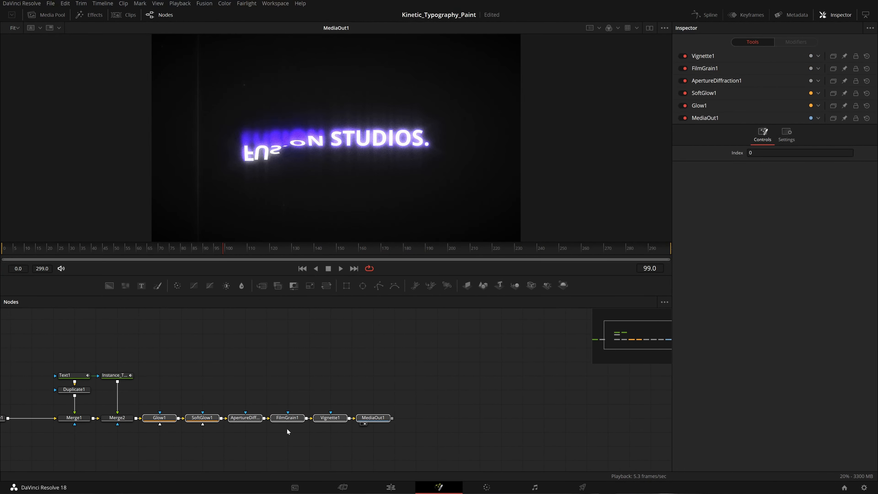
drag(286, 428, 242, 424)
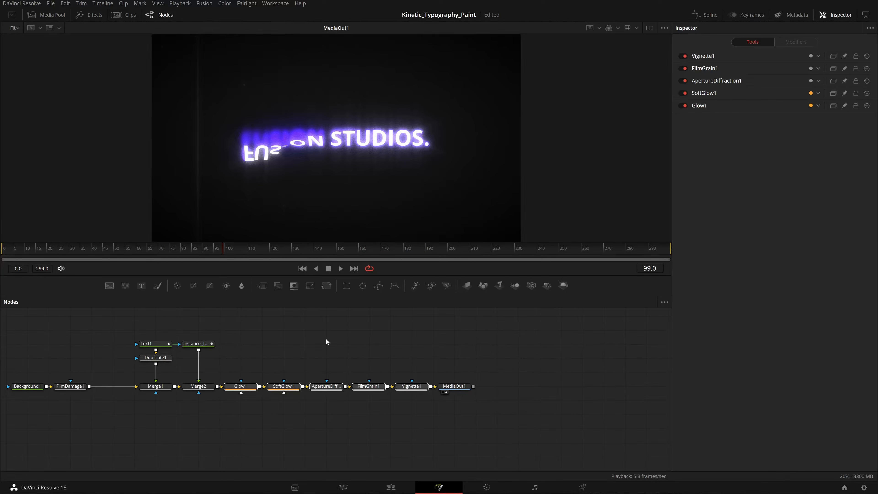
key(shift+space)
text(VIGN)
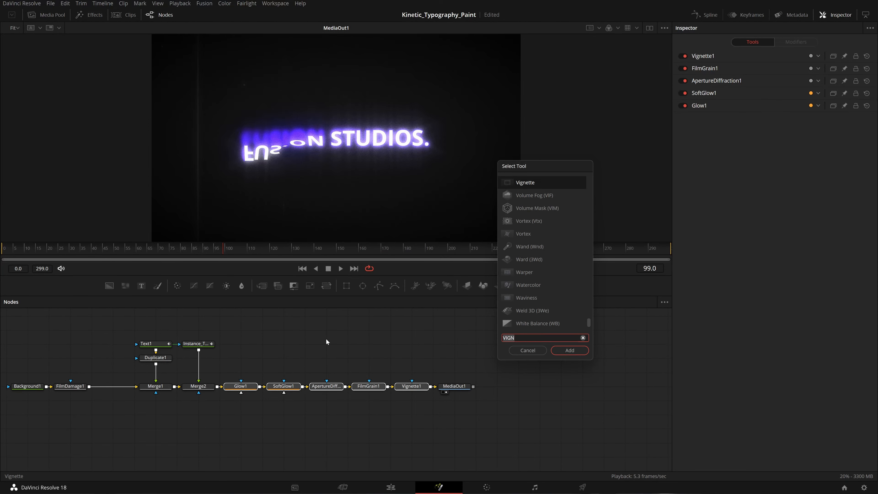
key(BackSpace)
key(BackSpace)
key(BackSpace)
key(BackSpace)
text(UNDE)
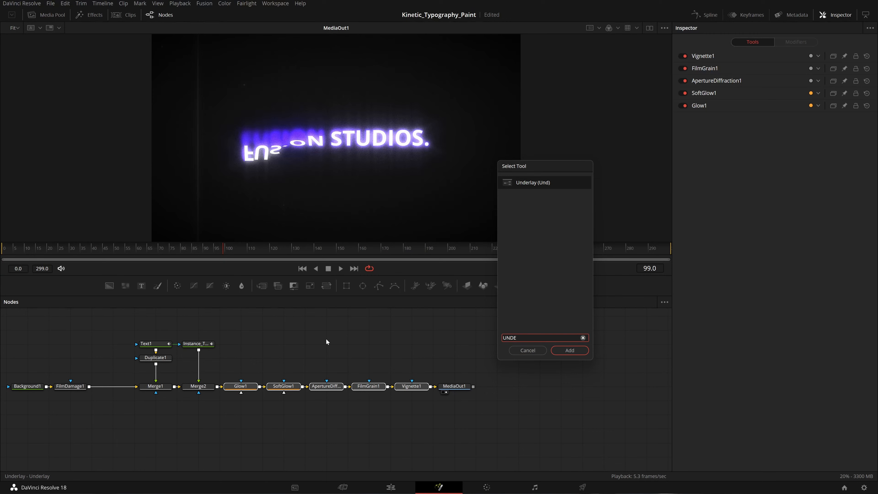
key(Return)
drag(334, 378, 390, 363)
- Rename the underlay around the effect nodes as OFX
key(F2)
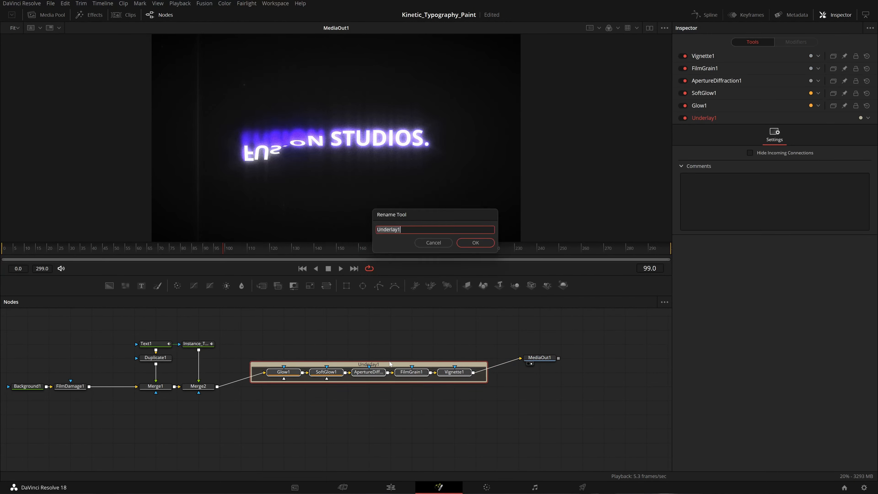
key(BackSpace)
key(BackSpace)
text(OFX)
key(Return)
click(475, 242)
- Move the OFX underlay with its nodes into line with Merge2 in the main node row
click(408, 367)
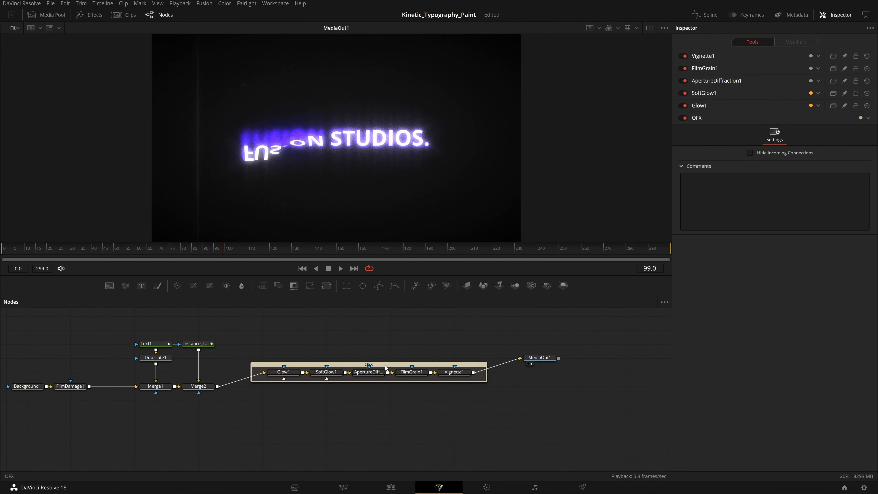
drag(409, 367, 404, 386)
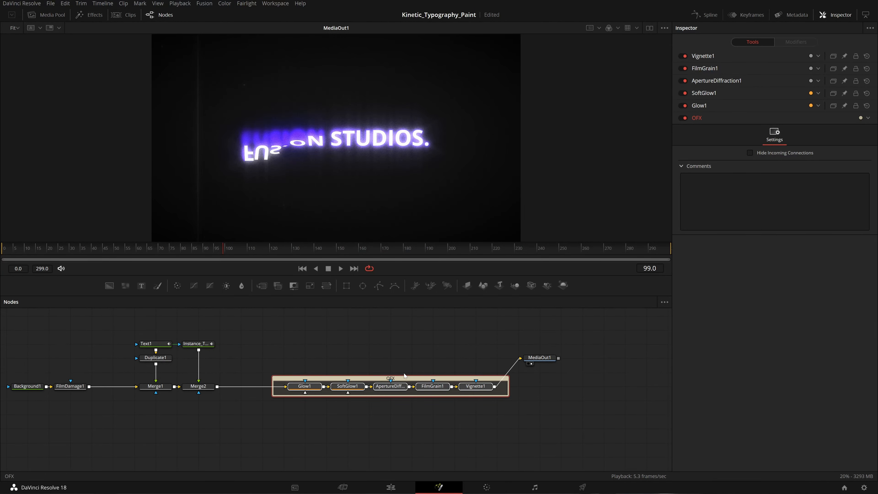
click(448, 354)
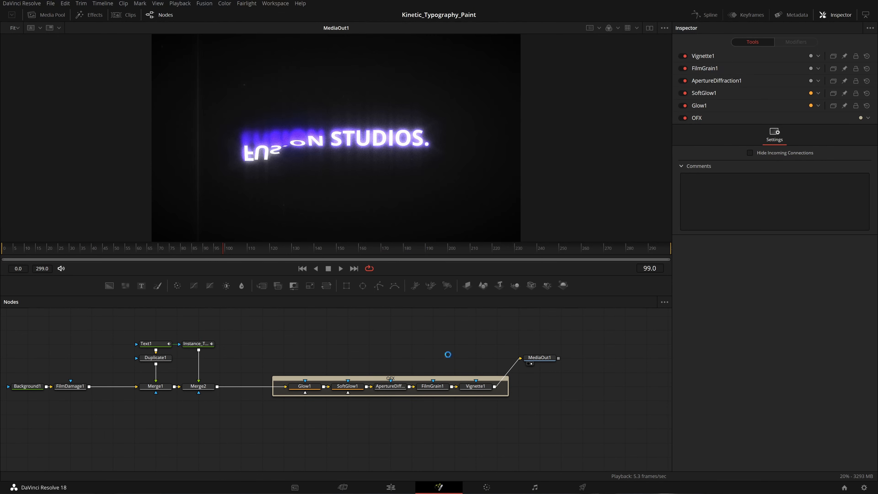
- Group Background1 and FilmDamage1, and expand the new group
drag(353, 336, 503, 339)
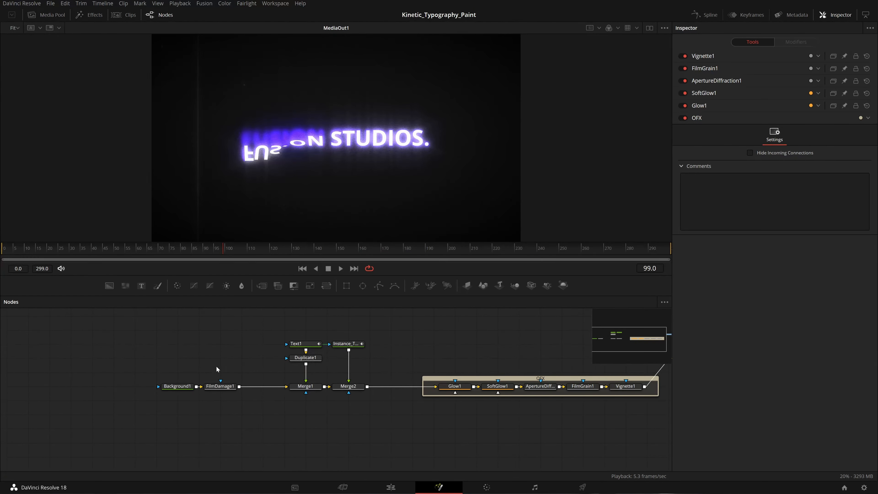
drag(237, 362, 103, 460)
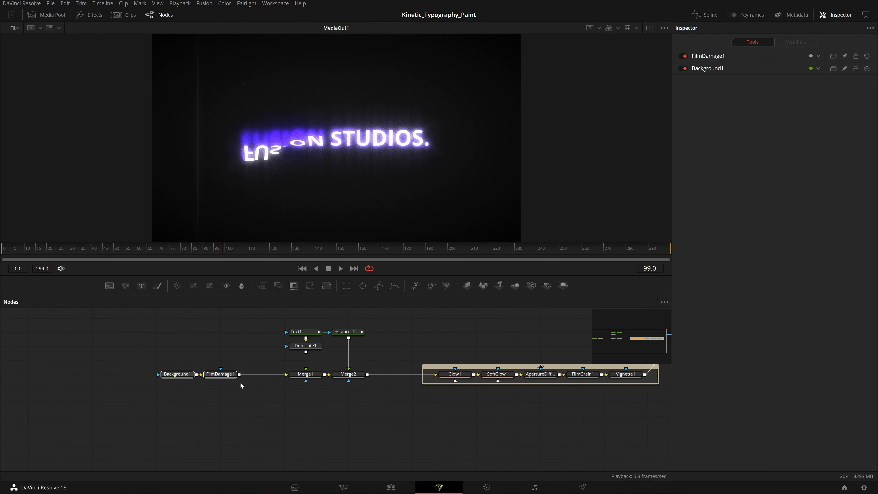
key(ctrl+g)
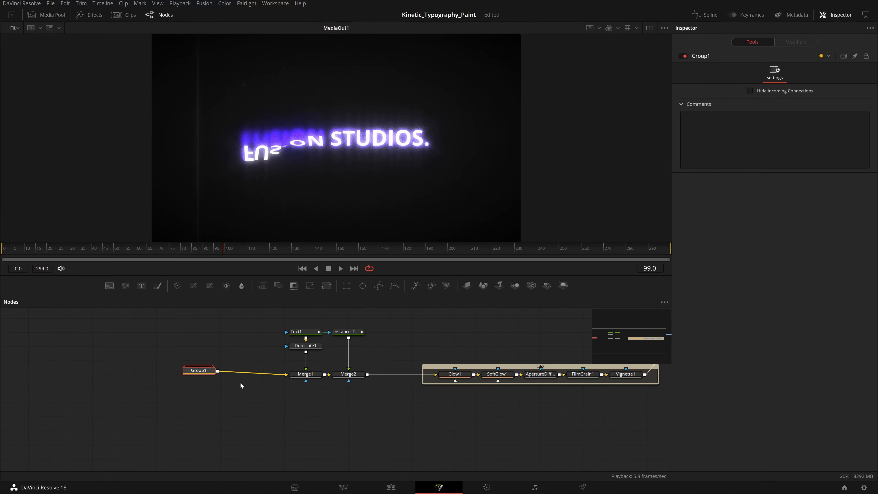
double_click(199, 371)
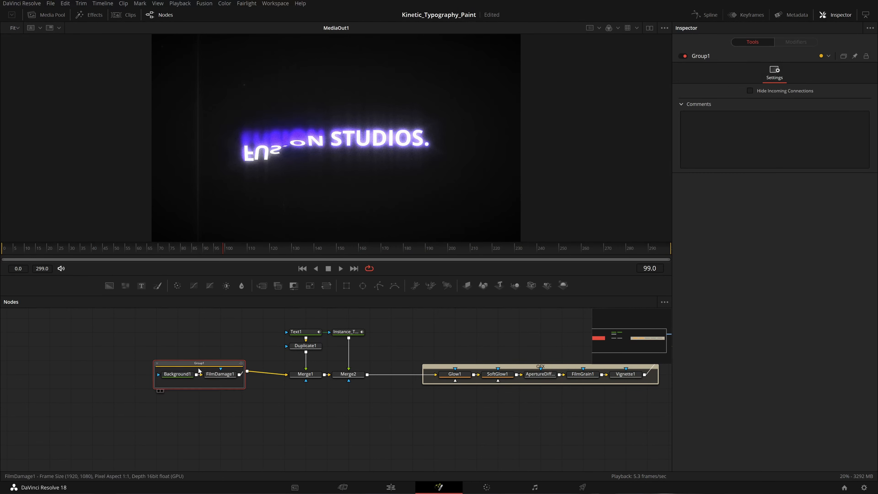
key(F2)
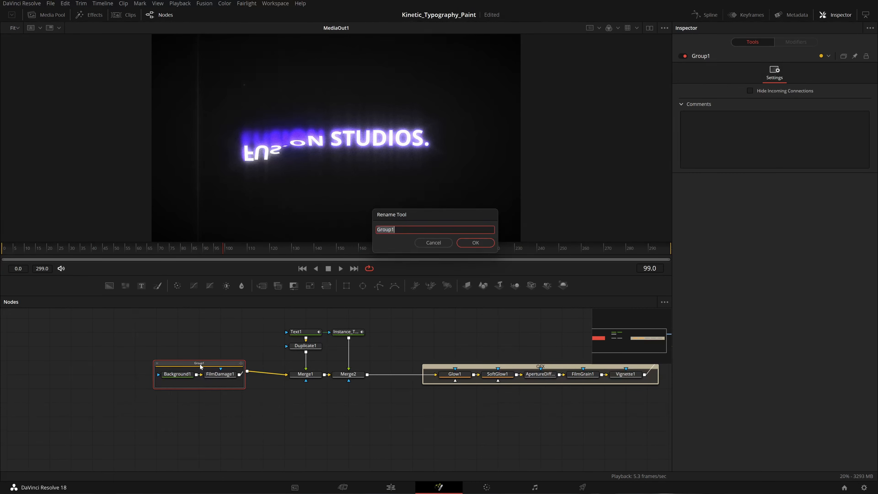
key(BackSpace)
text(1)
text(223)
key(Return)
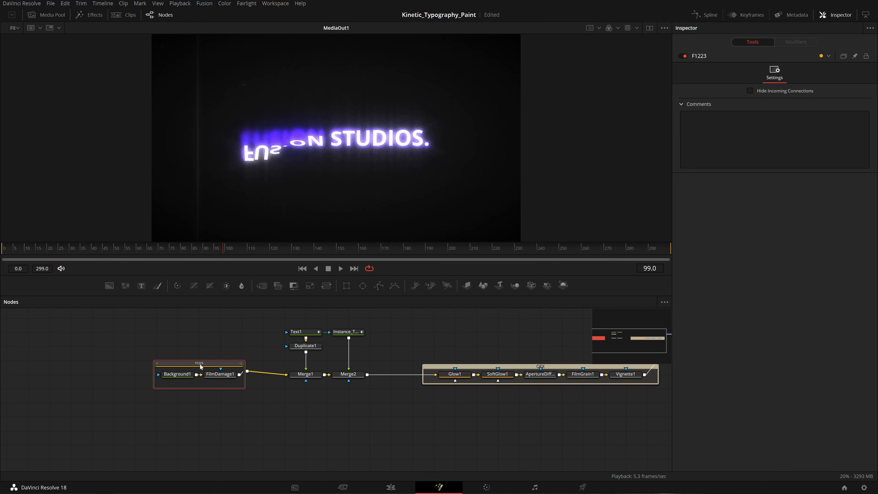
- Rename the group containing Background1 and FilmDamage1 as BG
drag(200, 364, 201, 368)
key(F2)
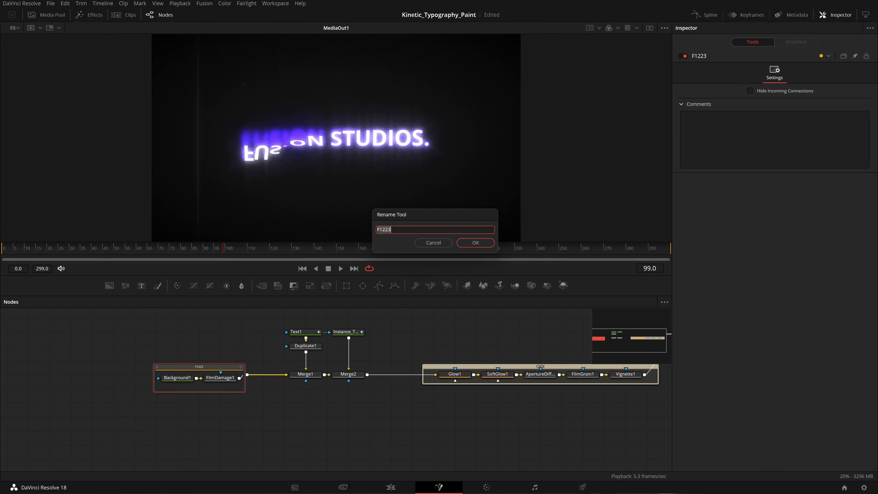
click(429, 229)
key(ctrl+a)
key(BackSpace)
text(BH)
key(BackSpace)
text(G)
key(Return)
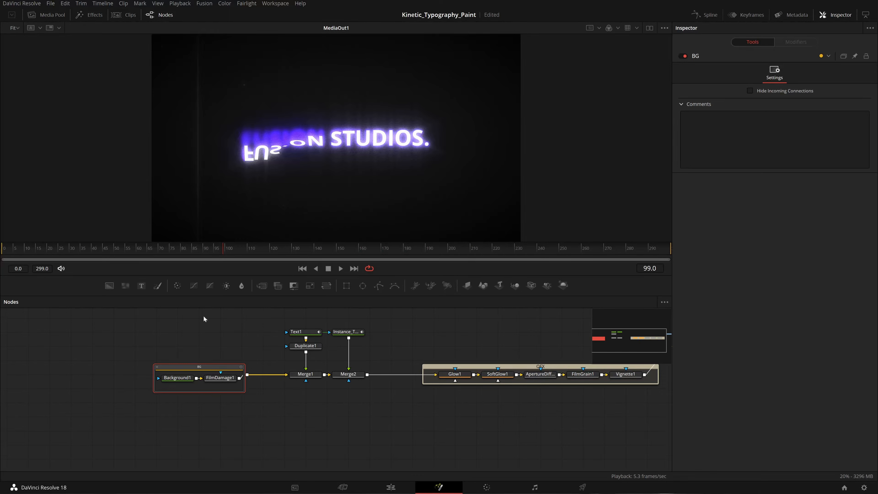
- Collapse the BG group, line it up with Merge1, and move the OFX underlay closer to Merge2
click(156, 366)
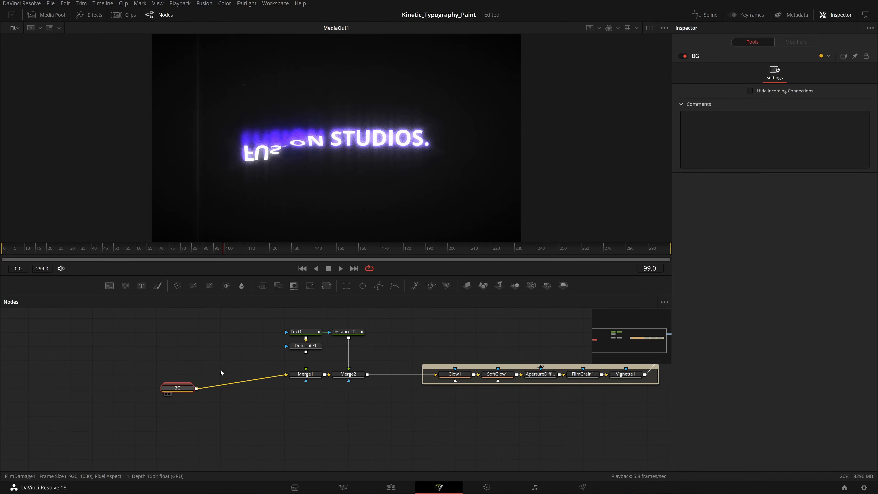
drag(181, 388, 115, 353)
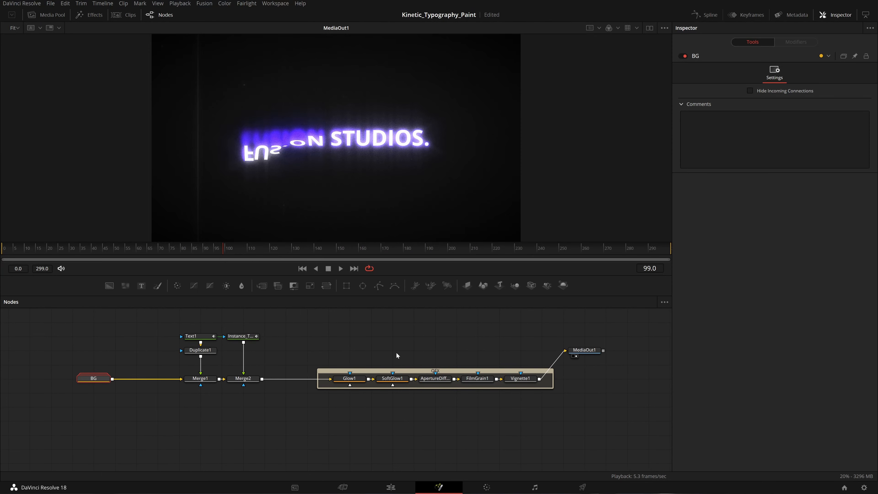
click(452, 373)
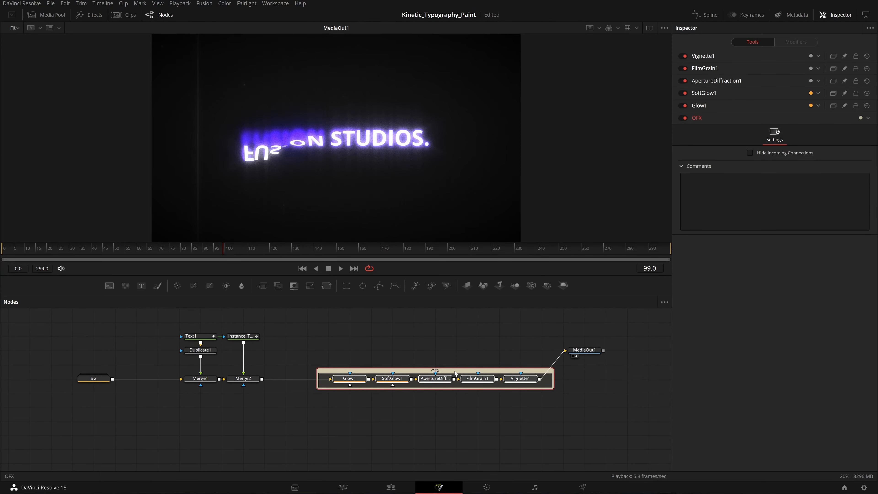
drag(455, 373, 434, 373)
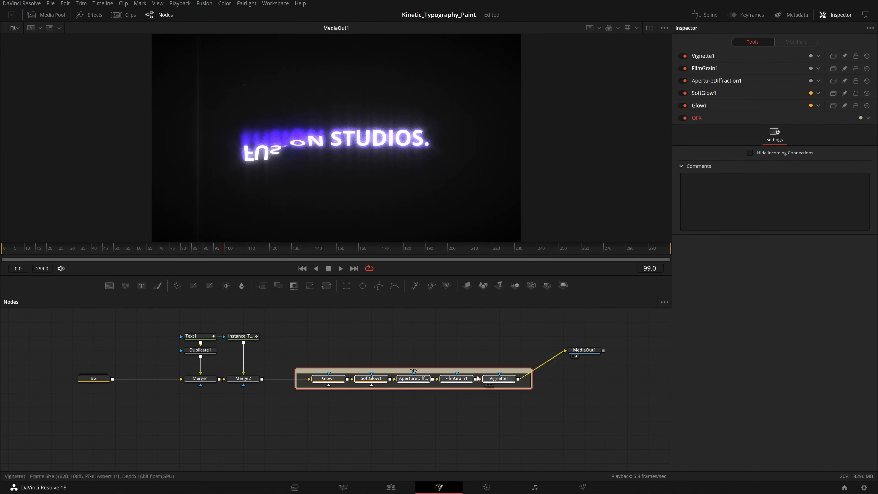
- Move BG farther from Merge1 and add an Underlay around the Text1, Duplicate1, Instance_Text1, Merge1 and Merge2 nodes
click(493, 417)
drag(293, 355, 463, 404)
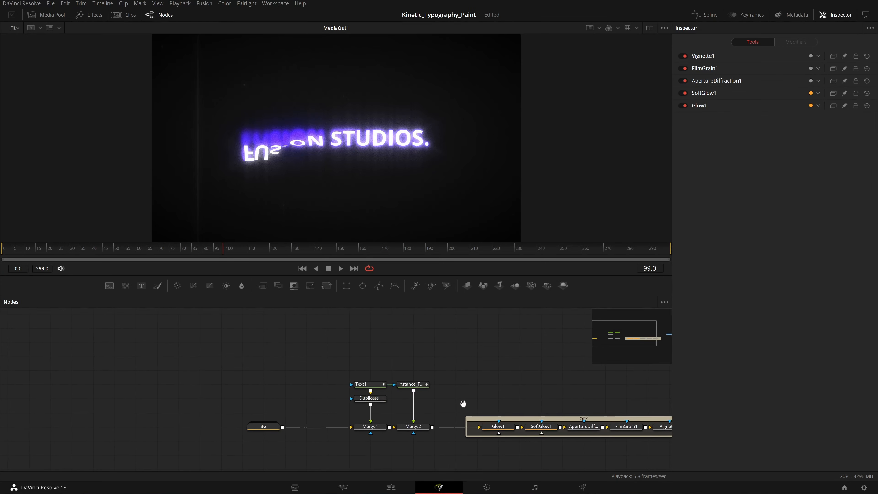
drag(366, 358, 422, 439)
drag(442, 400, 430, 375)
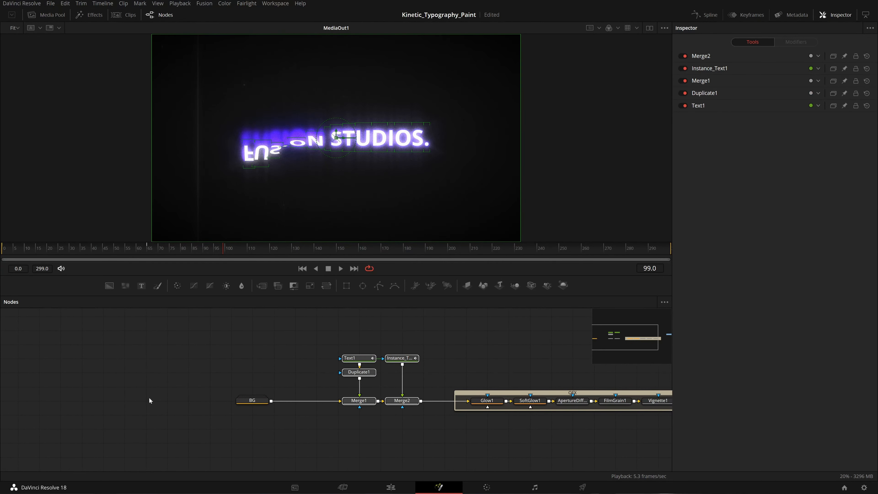
drag(259, 402, 153, 402)
drag(318, 309, 413, 417)
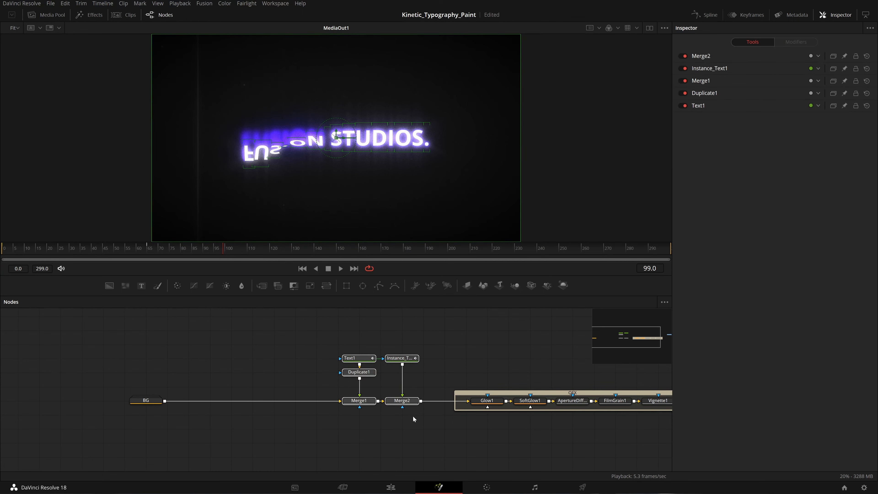
key(shift+space)
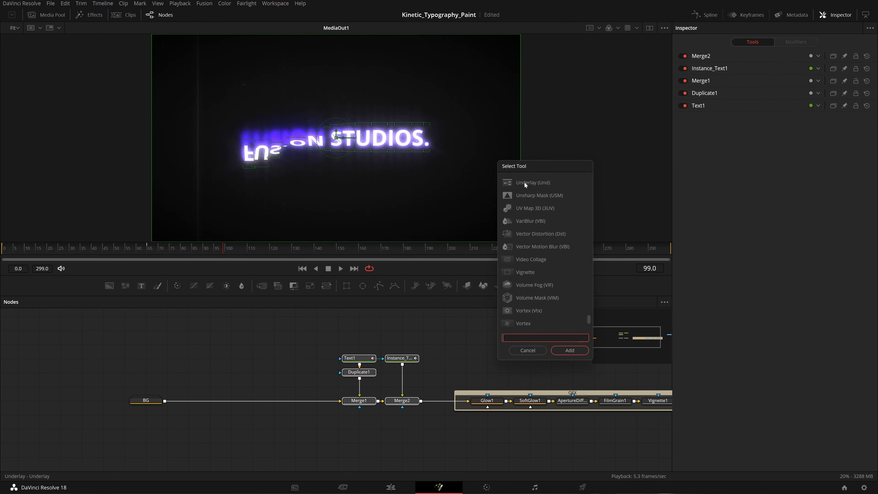
text(Underlay)
click(563, 350)
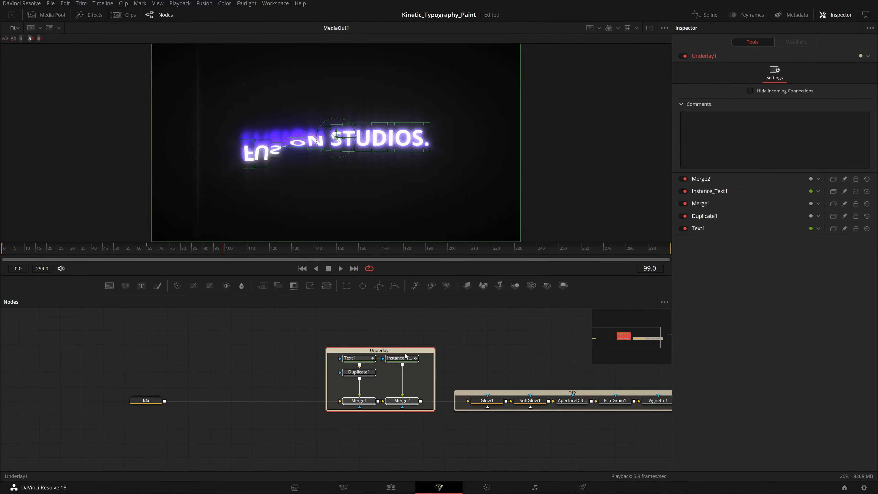
- Rename the underlay around the text and merge nodes as TEXT
key(F2)
key(BackSpace)
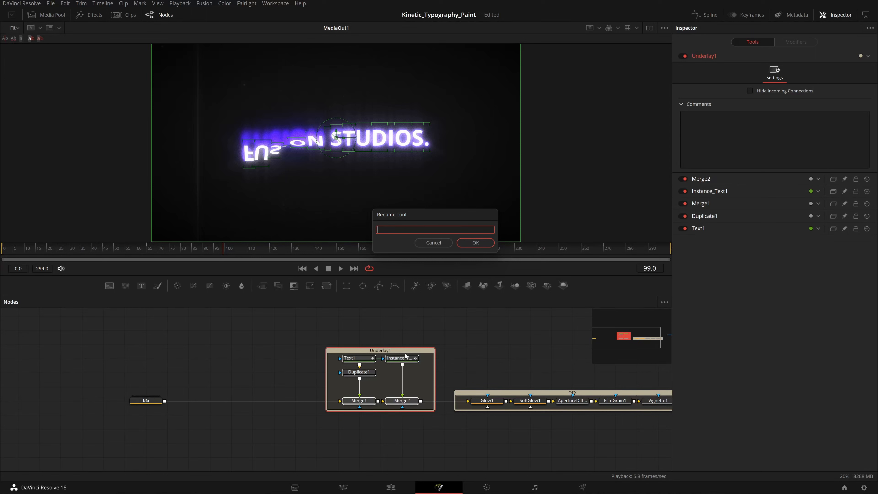
text(TEXT)
key(Return)
key(Return)
key(Return)
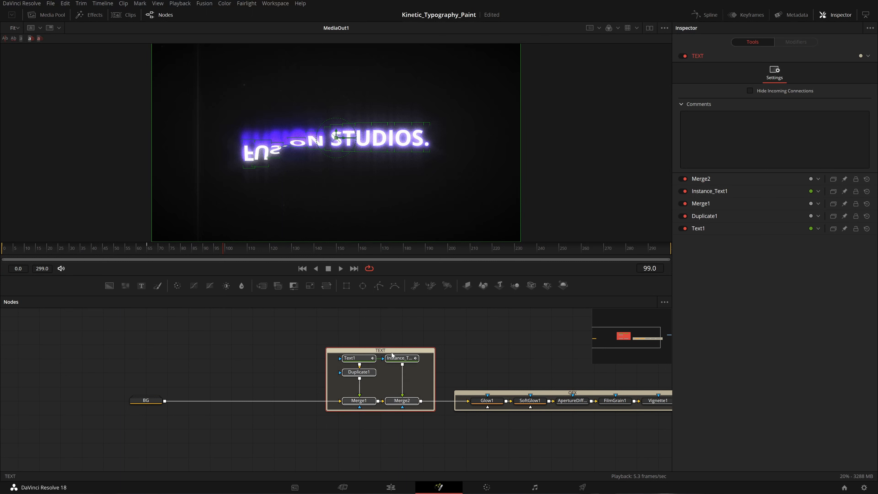
- Enlarge the TEXT underlay and move it with its nodes closer to BG
drag(388, 348, 319, 303)
click(398, 345)
drag(373, 365, 382, 389)
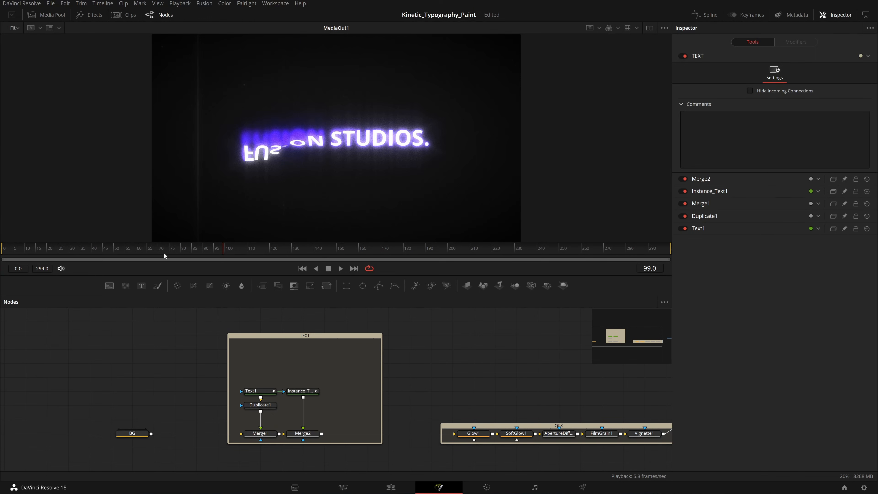
- Scrub and play part of the text animation to examine the coloured trails behind the flipping letters
click(102, 249)
drag(101, 249, 47, 305)
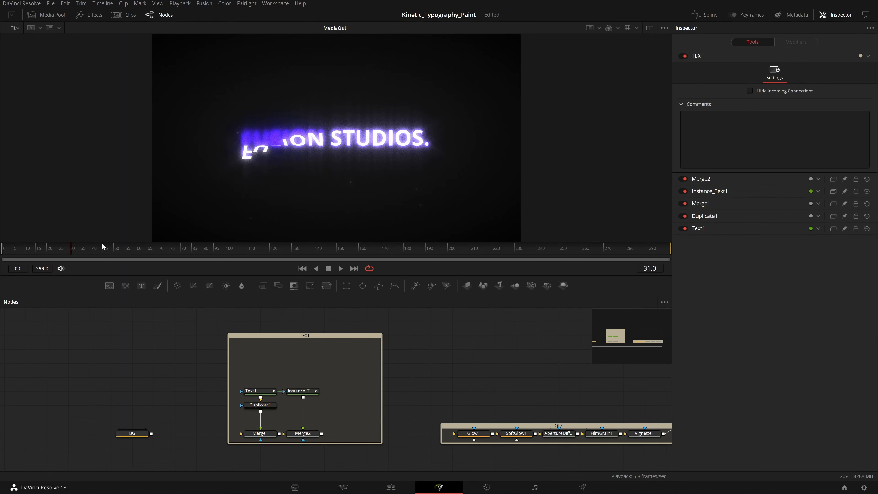
drag(82, 248, 105, 258)
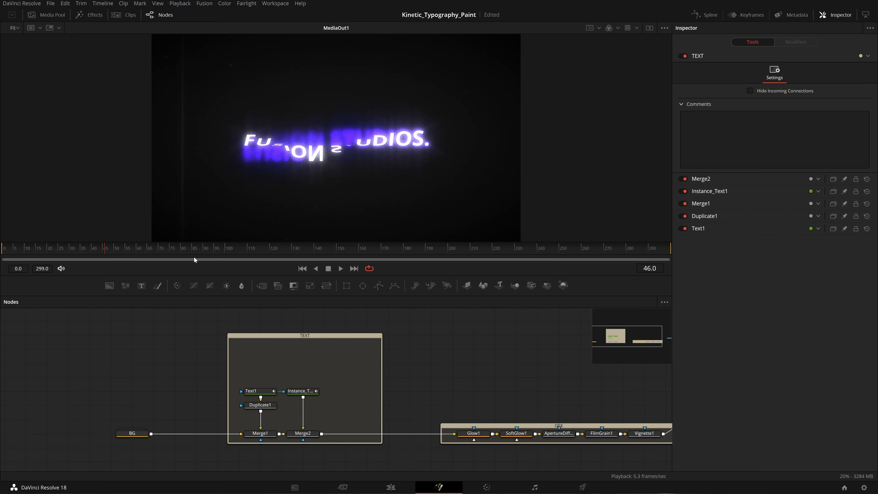
drag(100, 249, 79, 263)
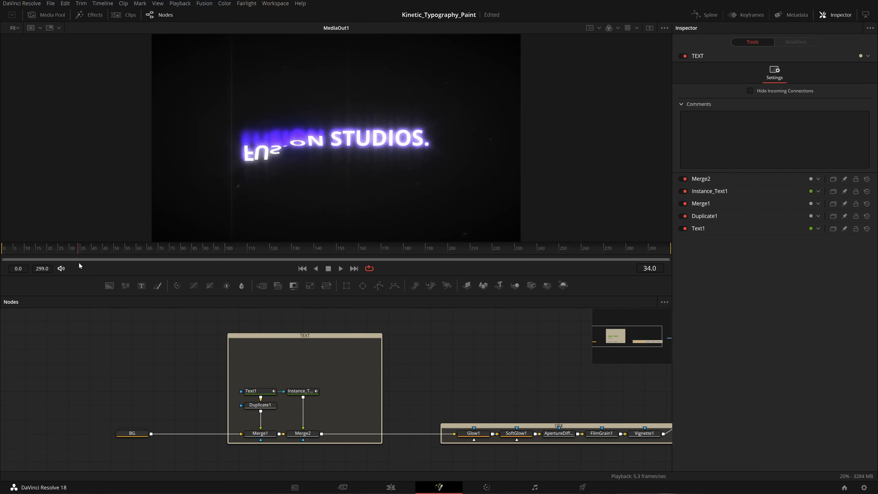
key(space)
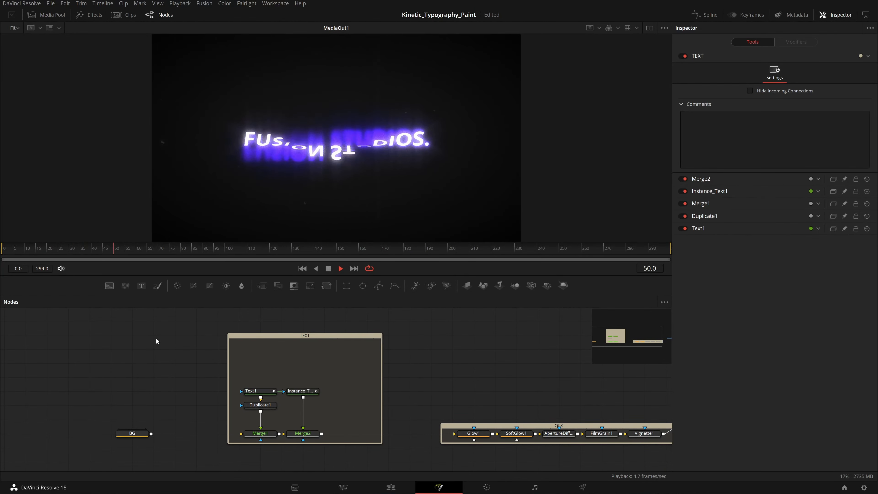
key(space)
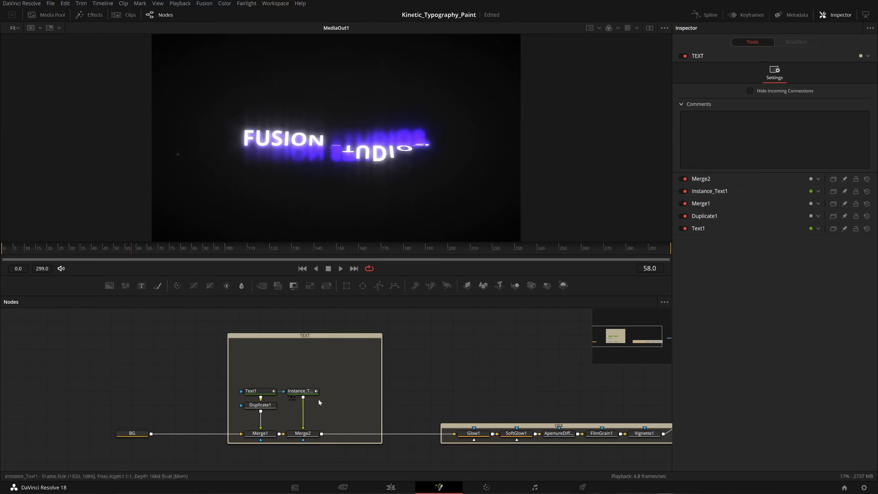
- Set the Duplicate1 node's Copies to 15
click(272, 406)
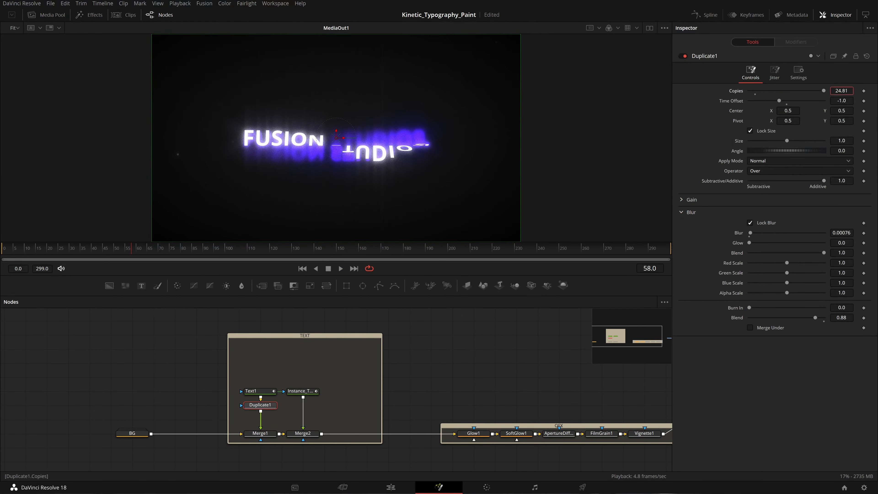
drag(823, 90, 799, 90)
double_click(841, 90)
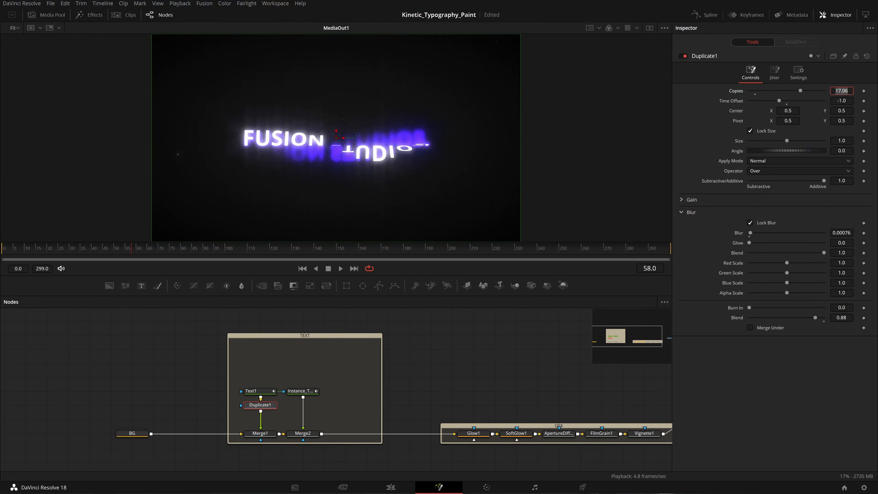
text(15)
key(Tab)
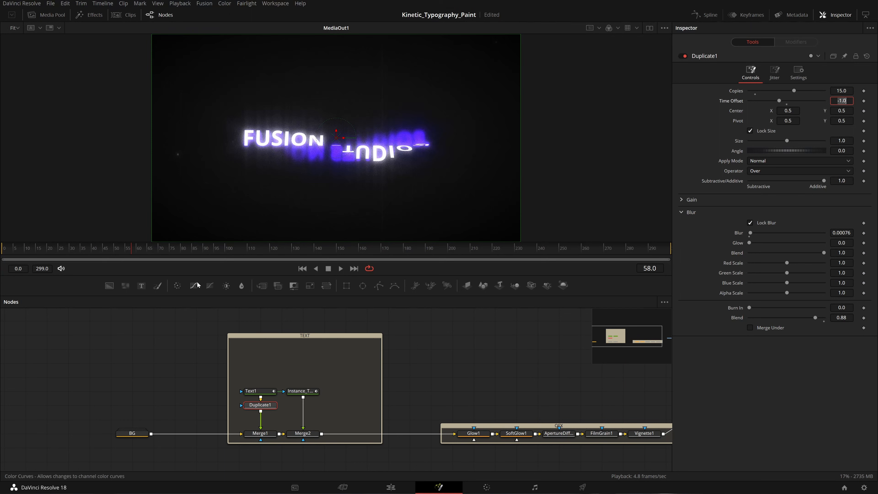
- Play the animation from frame 0 to check the shortened letter trails
drag(131, 249, 2, 264)
key(BackSpace)
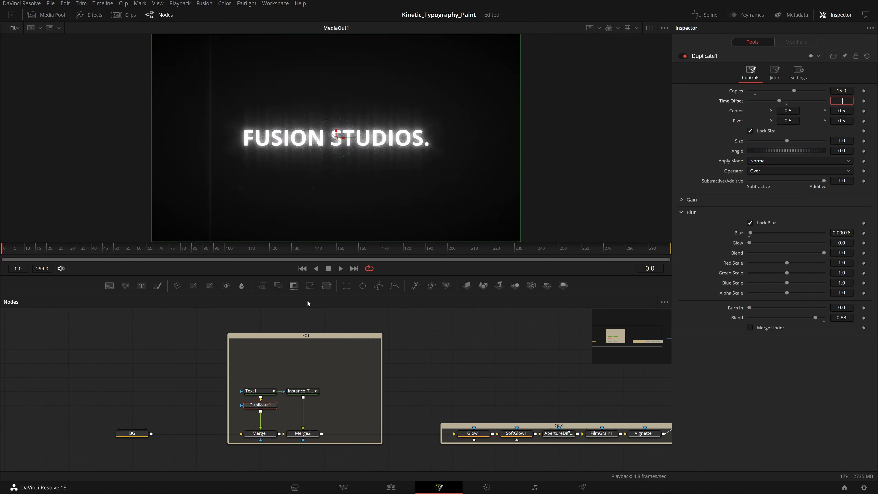
key(Escape)
key(space)
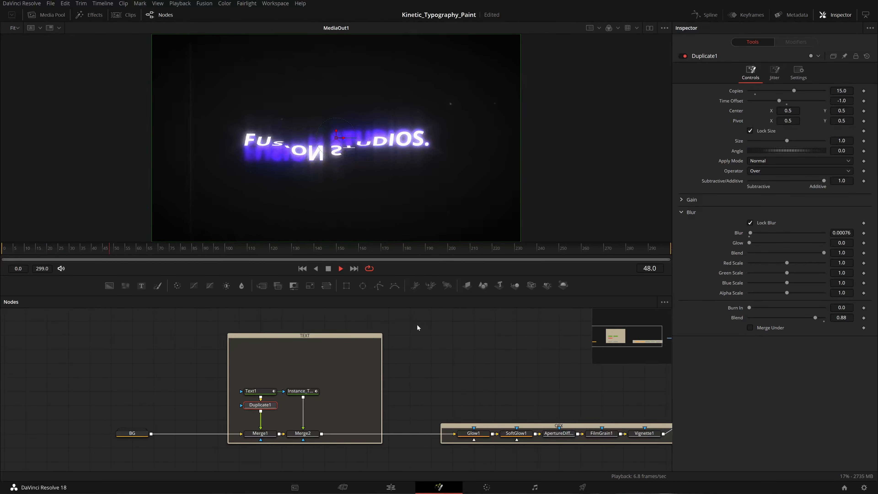
key(space)
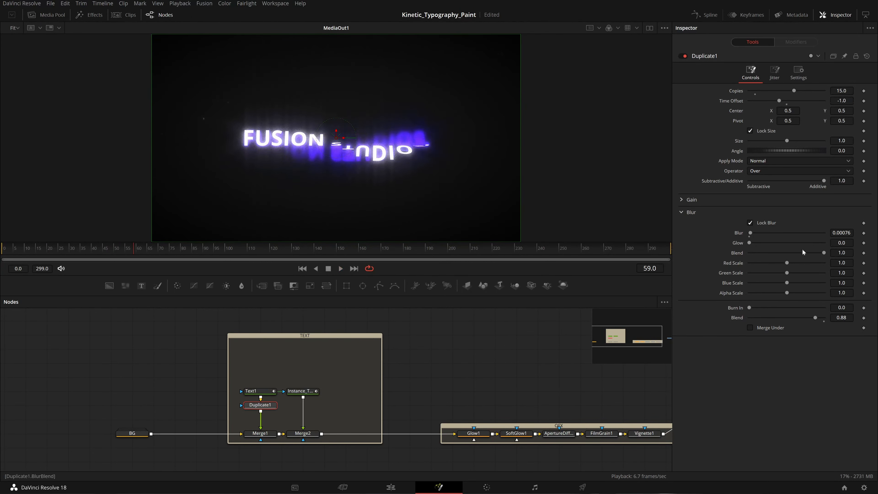
- Reduce Duplicate1's Blur to 0.0001 and save the project, checking the animation in playback
drag(841, 232, 837, 233)
key(ctrl+s)
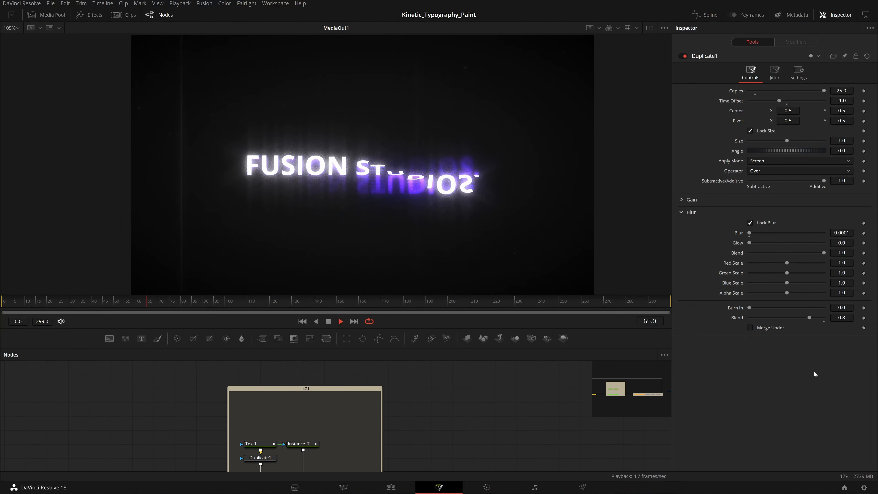
key(space)
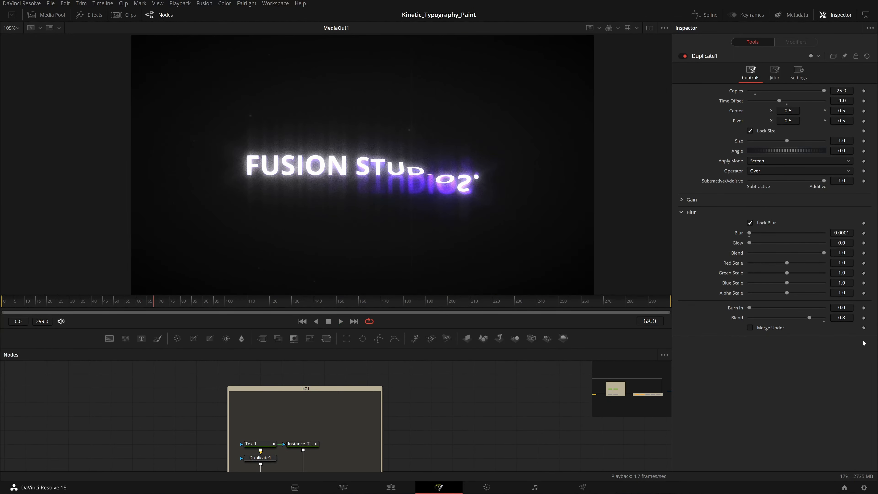
- Set Duplicate1's overall Blend below Burn In to 0.85
click(843, 317)
text(5)
key(Return)
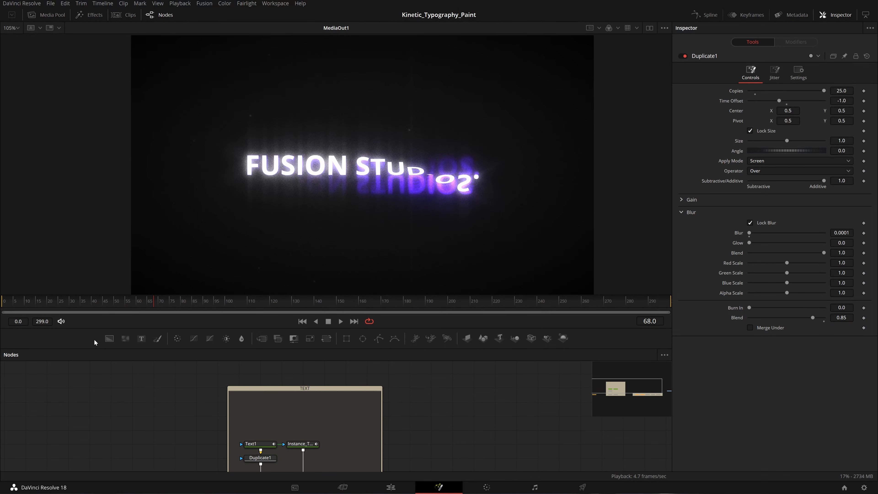
- Fit the TEXT underlay more closely around its nodes and line up Merge1 and Merge2 with the main node row
drag(246, 372, 183, 417)
scroll(273, 396, down, 3)
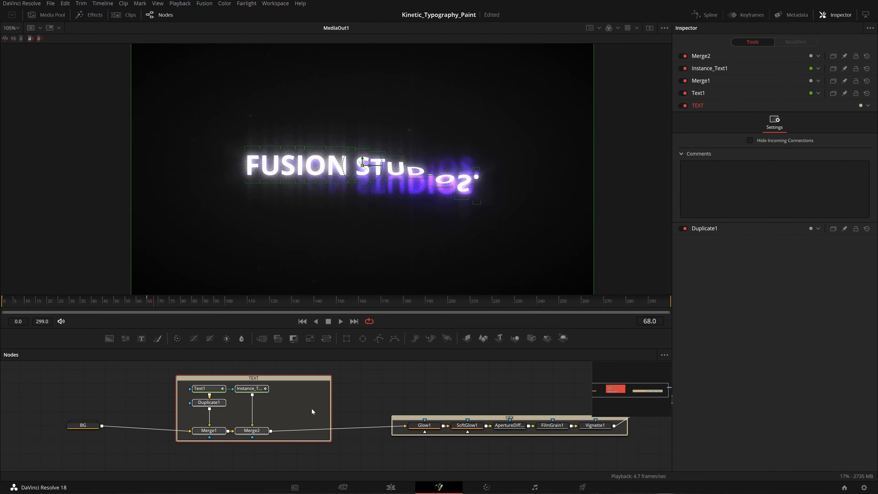
drag(332, 407, 204, 424)
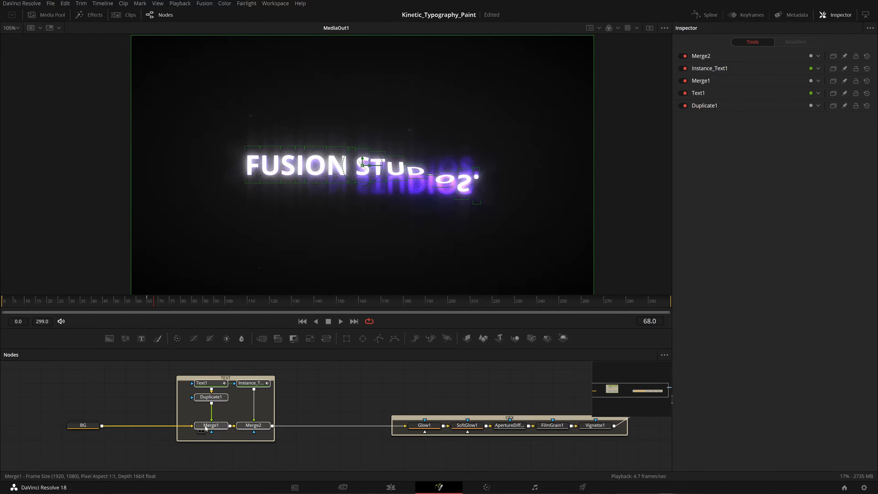
click(299, 406)
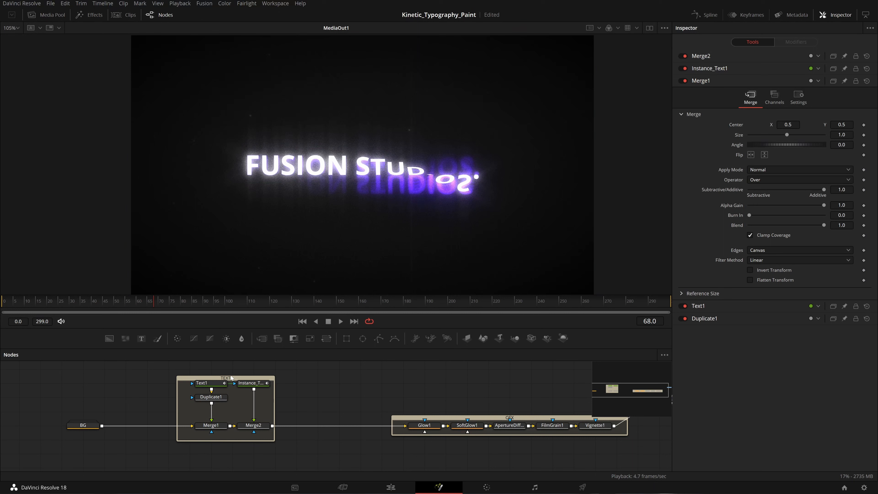
drag(230, 375, 230, 369)
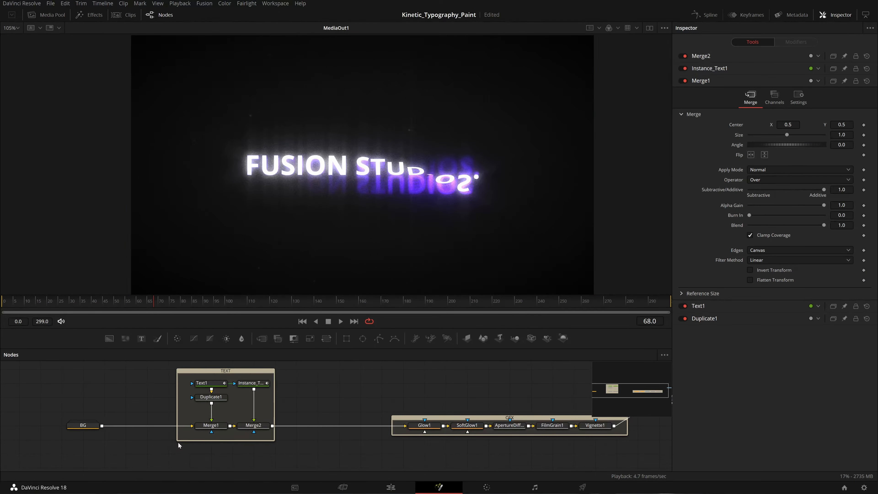
drag(177, 440, 186, 438)
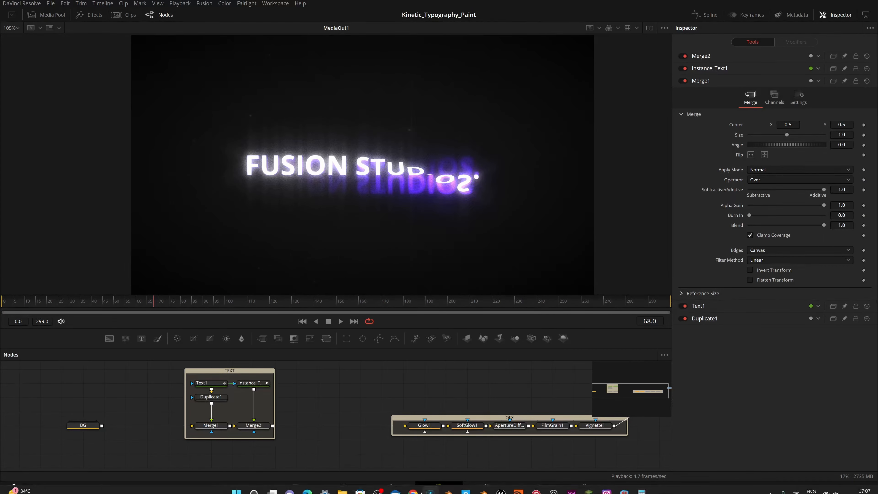
- Set up the Color page for grading by hiding the Gallery and moving node 01 closer to the source input
click(486, 487)
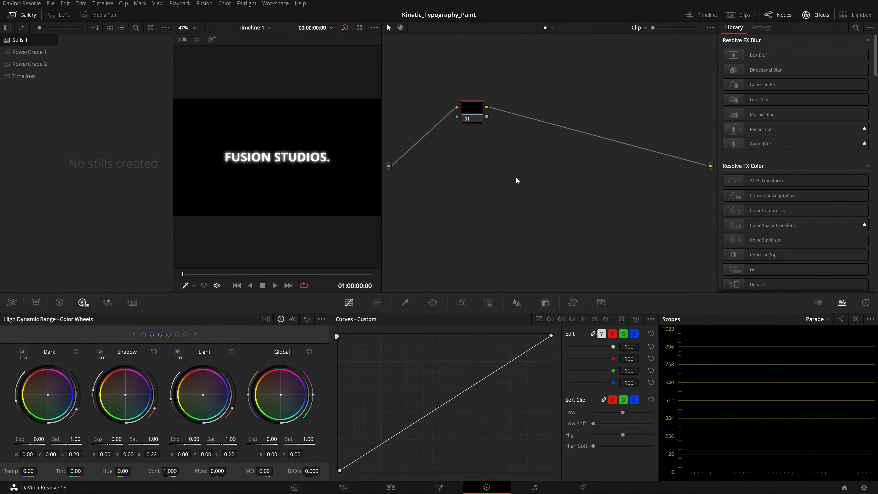
mouse_move(480, 111)
mouse_down()
mouse_move(474, 118)
mouse_move(482, 119)
mouse_up()
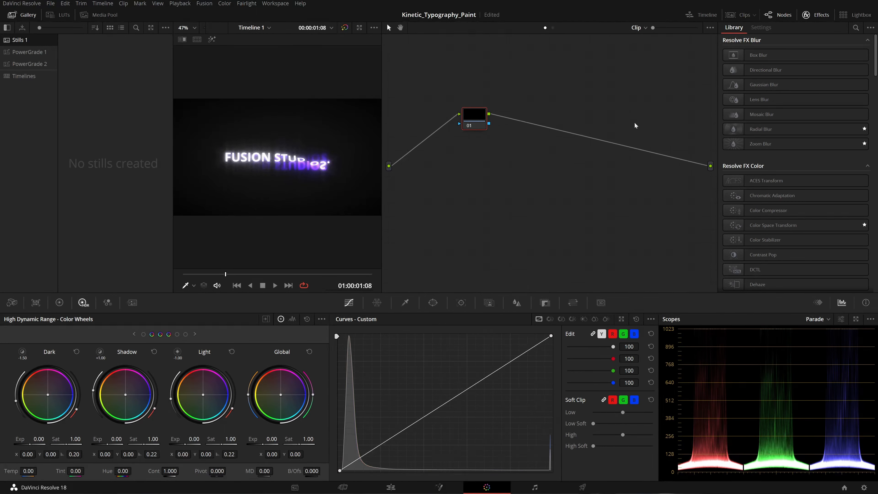
scroll(636, 126, up, 1)
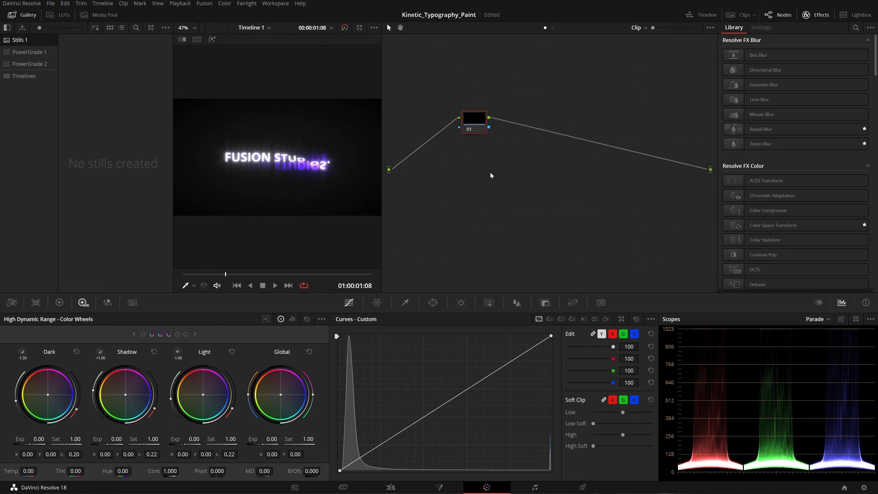
click(24, 15)
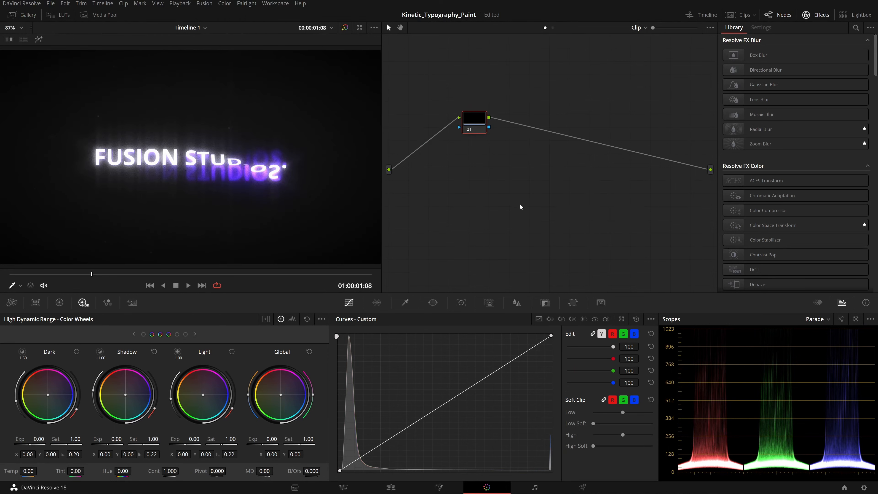
drag(468, 126, 452, 126)
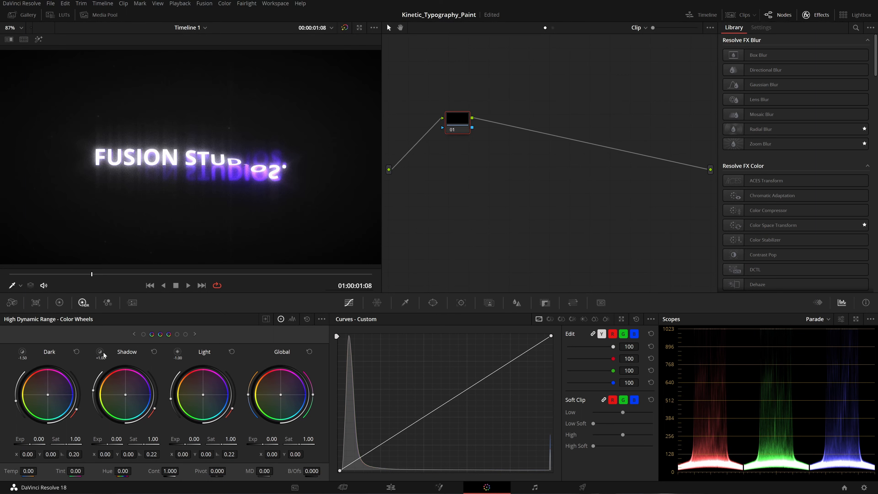
- Preview the HDR Light and Shadow zones on the image, and lower the Shadow exposure to -0.11
click(178, 352)
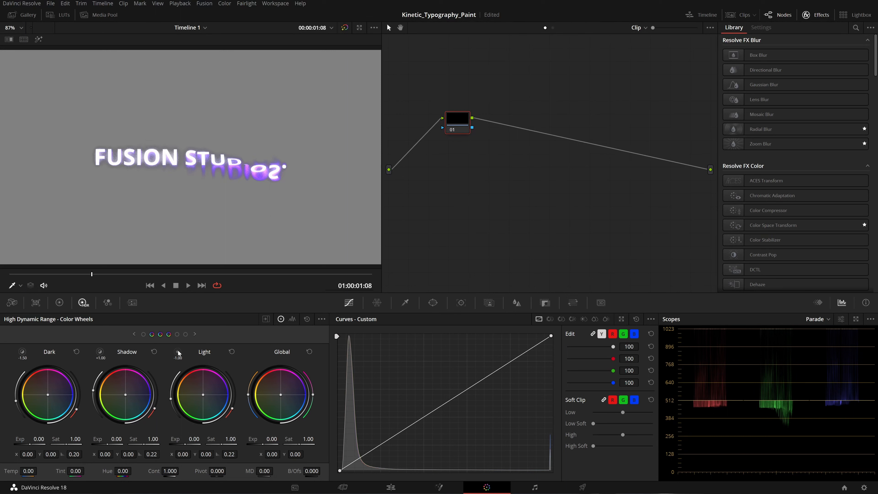
click(100, 353)
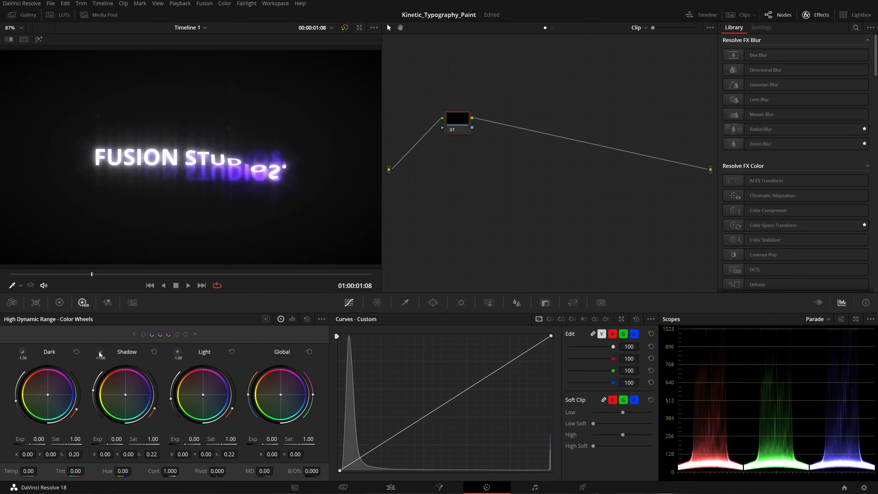
click(100, 353)
drag(125, 394, 126, 397)
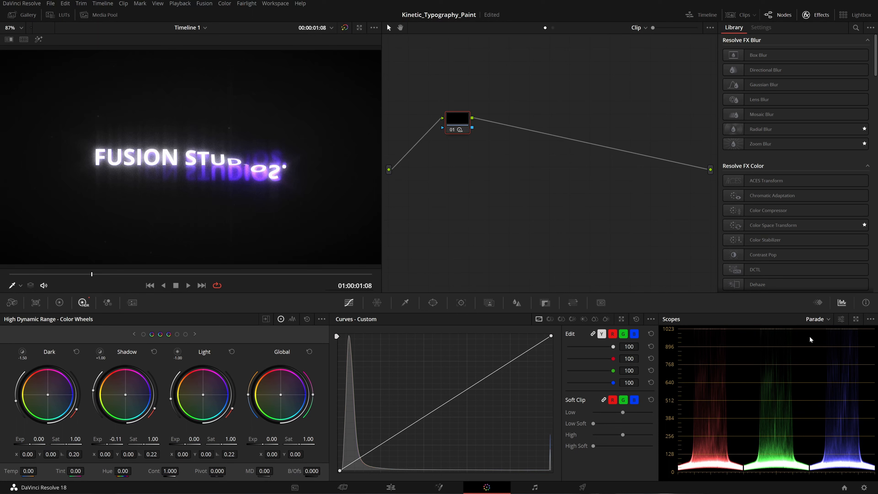
- Save the project, tint the HDR Shadow wheel slightly teal at X 0.01, Y -0.02, and check the title full screen
key(ctrl+s)
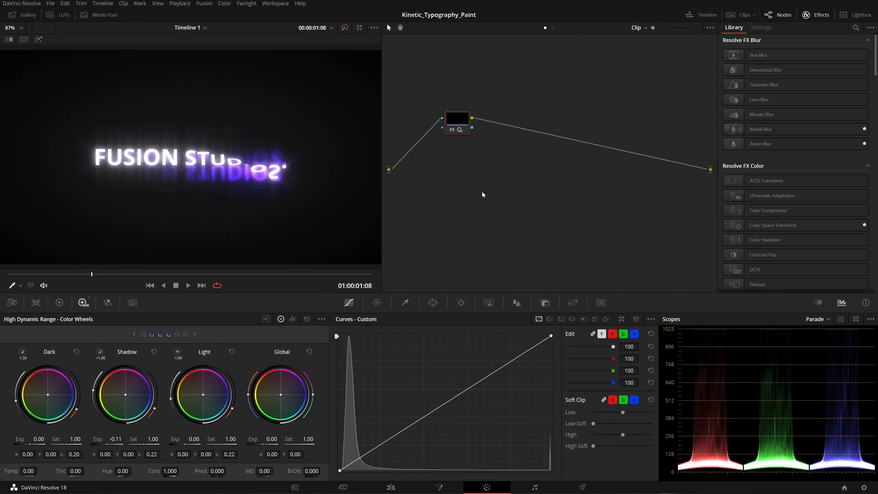
drag(128, 401, 127, 397)
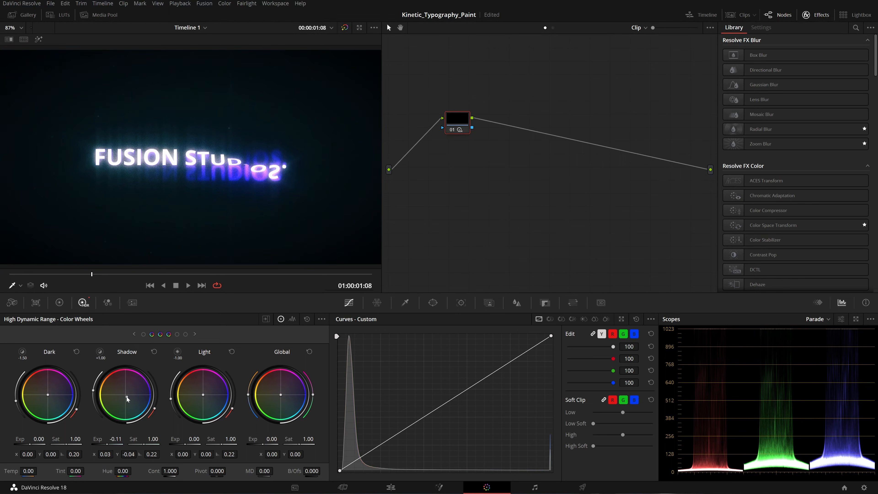
drag(127, 397, 127, 398)
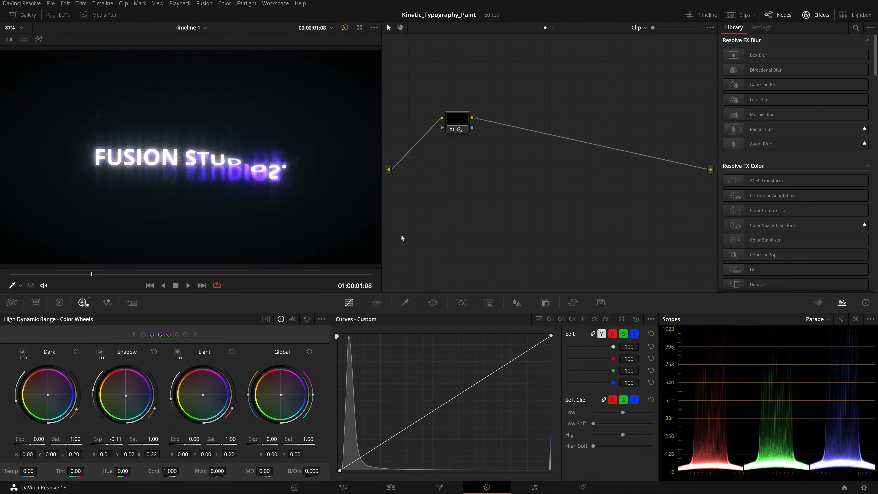
key(ctrl+f)
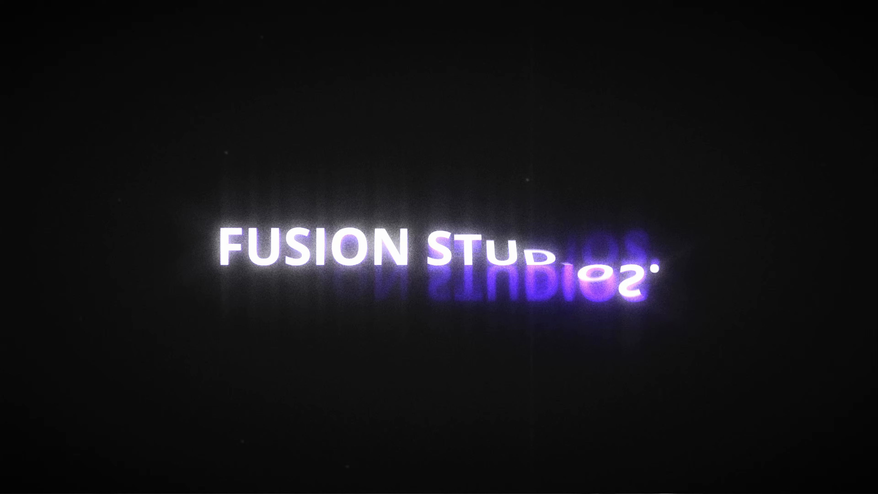
key(Escape)
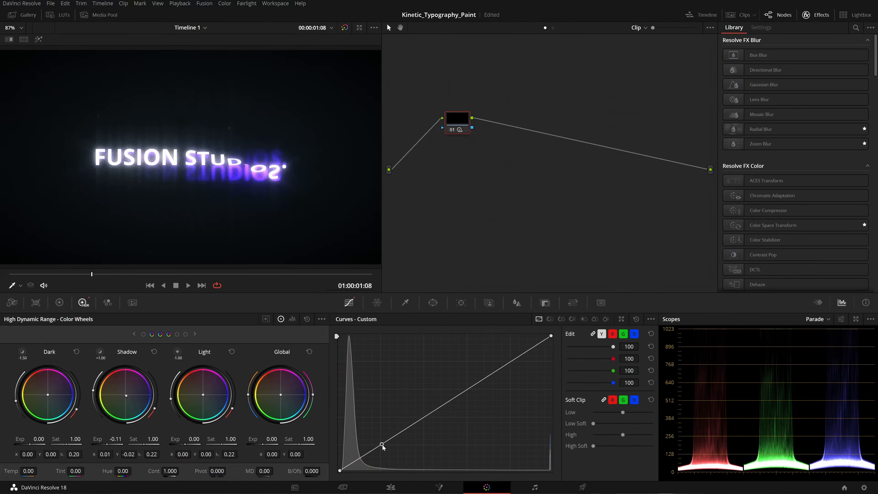
- Shape the custom curve into a gentle S with a lowered shadow point and a raised highlight point, and save the project
click(382, 449)
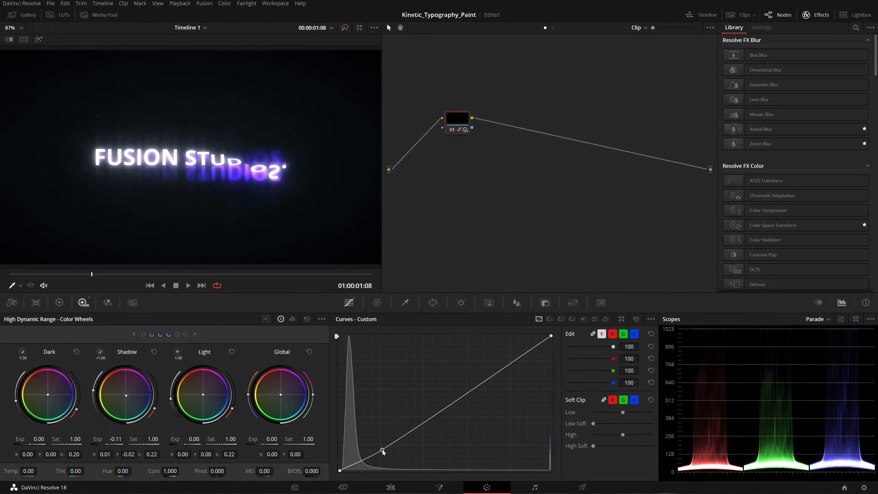
drag(383, 451, 382, 447)
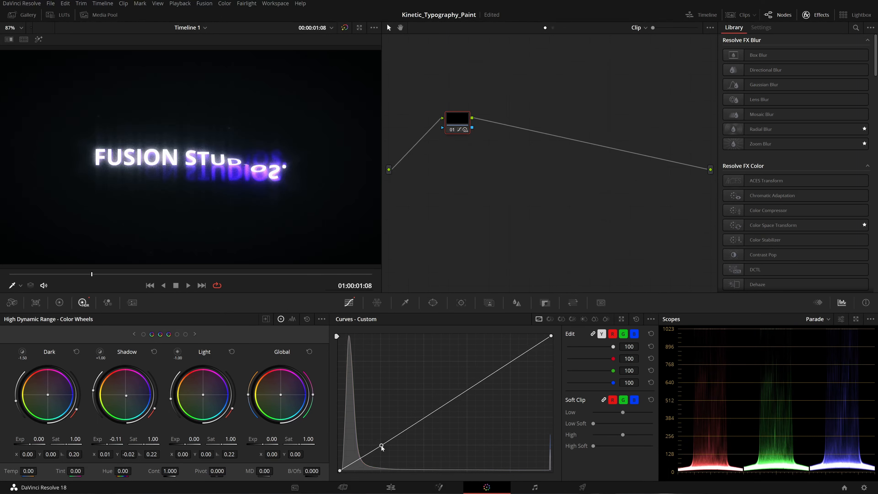
right_click(381, 445)
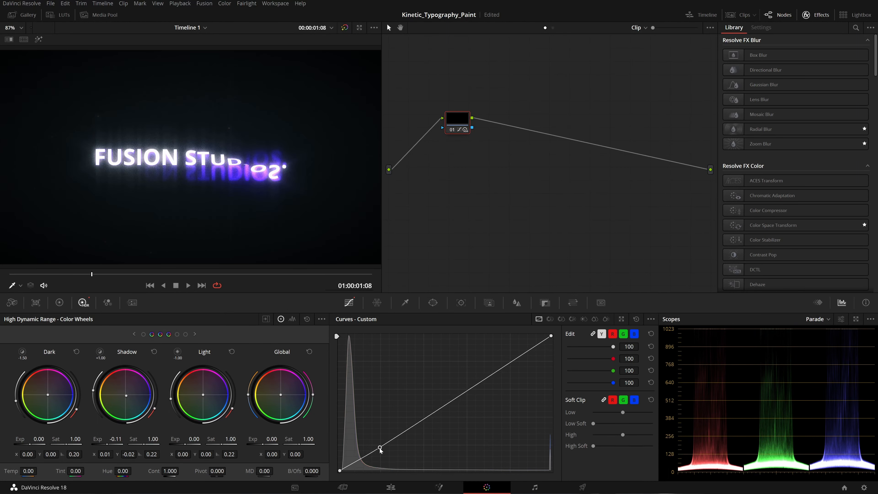
click(381, 450)
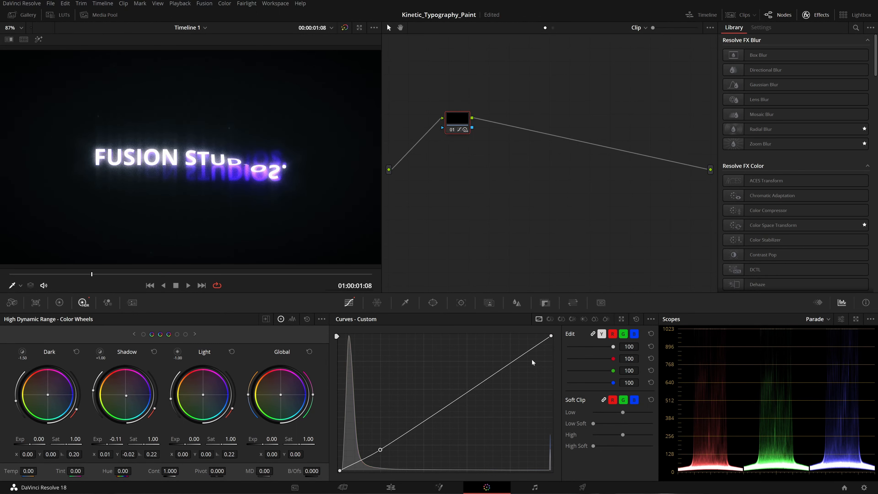
click(509, 360)
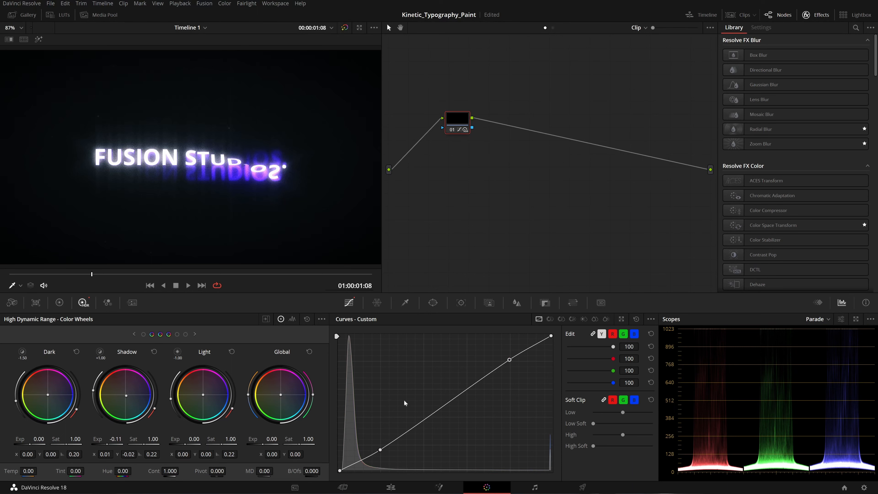
key(ctrl+s)
- Return to the Fusion page, line up MediaOut1 with the main node row, and expand the BG group
click(439, 486)
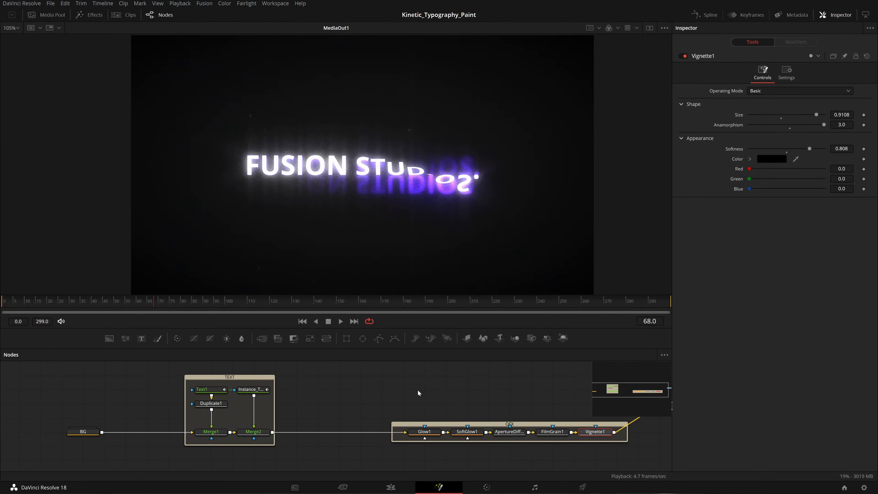
drag(382, 406, 317, 403)
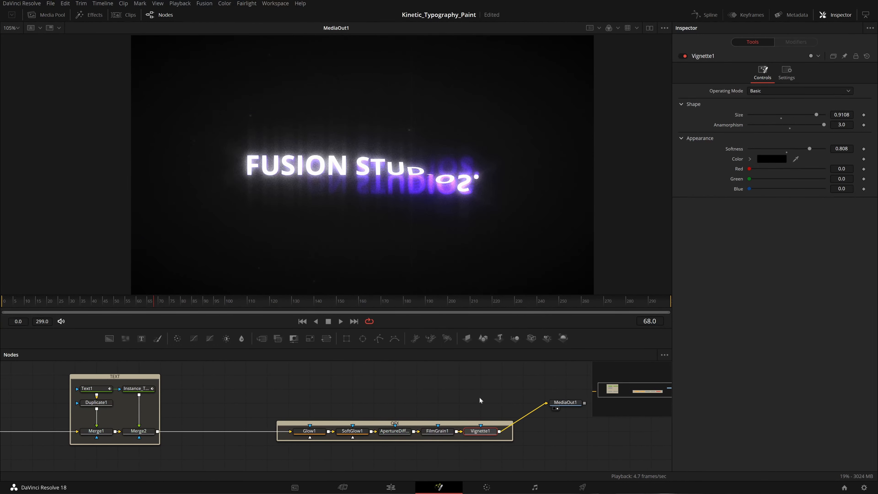
drag(564, 403, 308, 430)
click(203, 434)
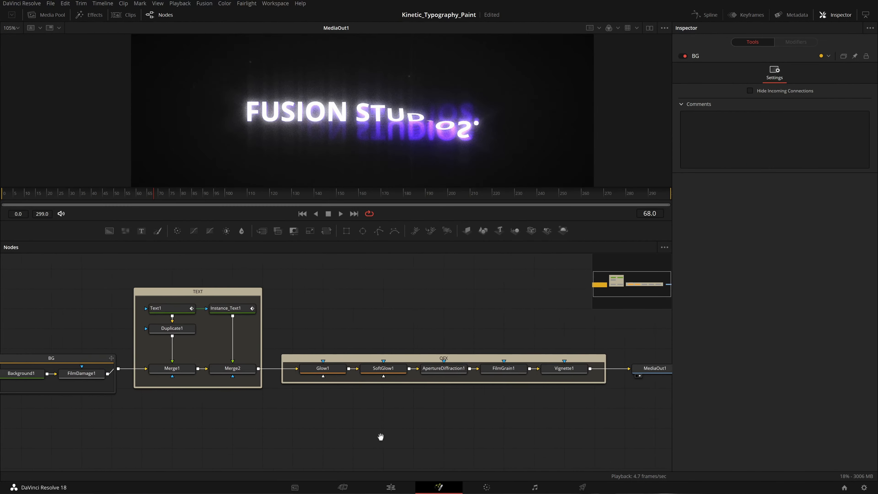
drag(378, 435, 401, 437)
drag(511, 425, 501, 409)
drag(558, 423, 542, 412)
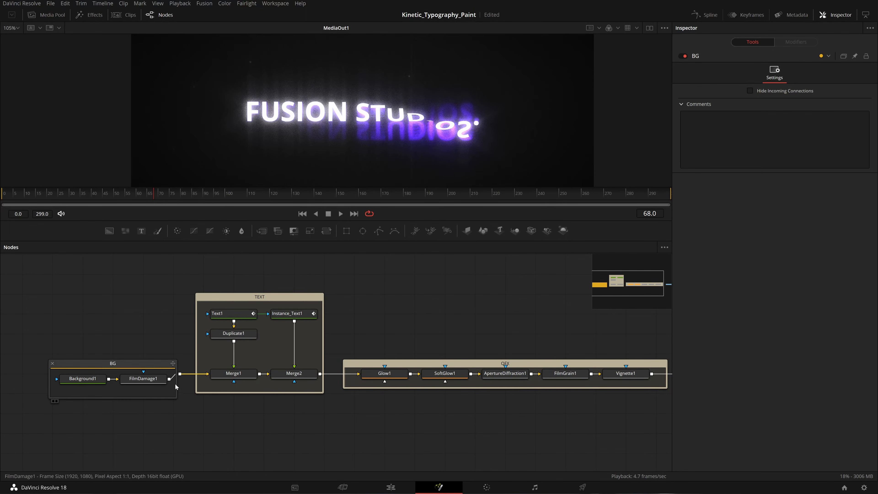
- Review the Background1 and FilmDamage1 settings, and preview Background1 beside MediaOut1 in an enlarged dual-viewer layout
click(90, 379)
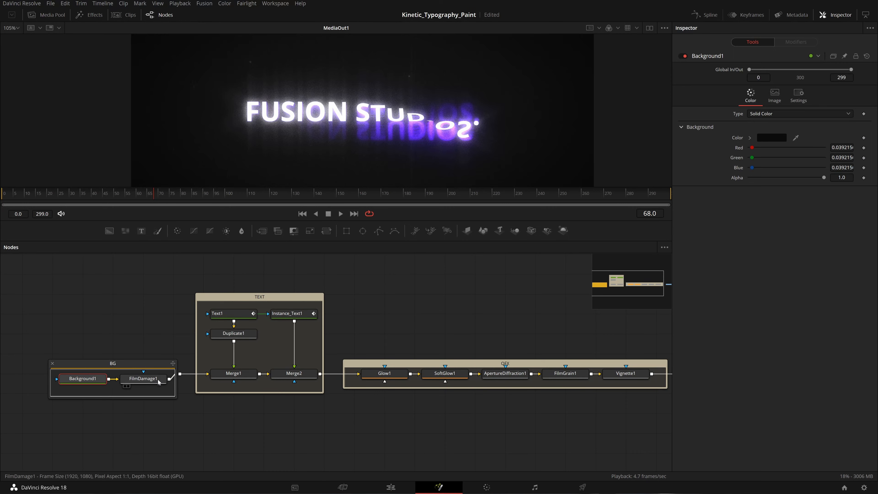
click(143, 379)
click(649, 28)
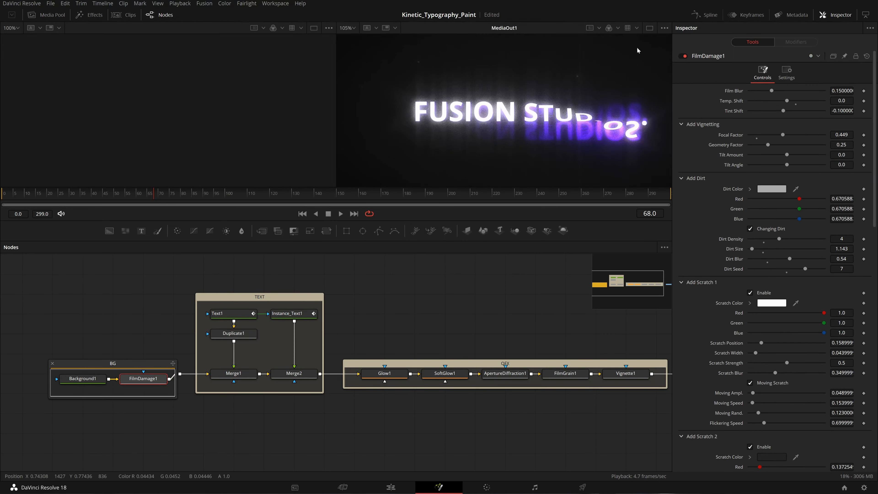
drag(93, 375, 165, 65)
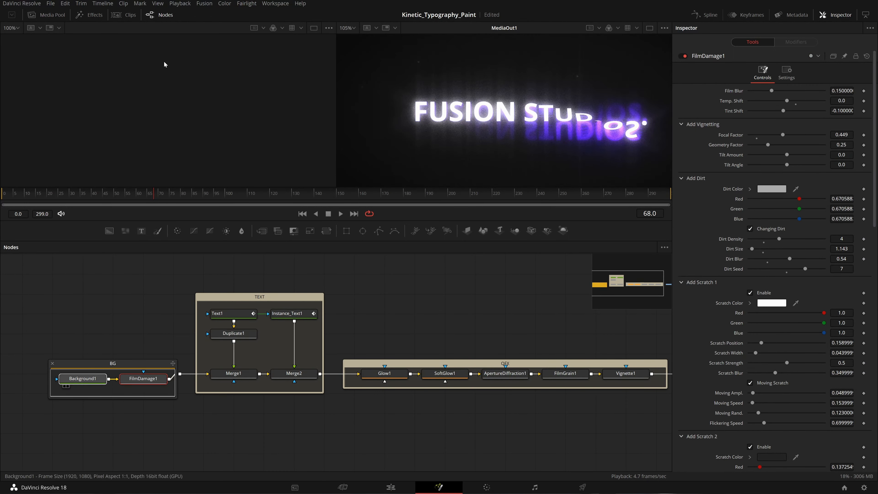
drag(378, 219, 378, 256)
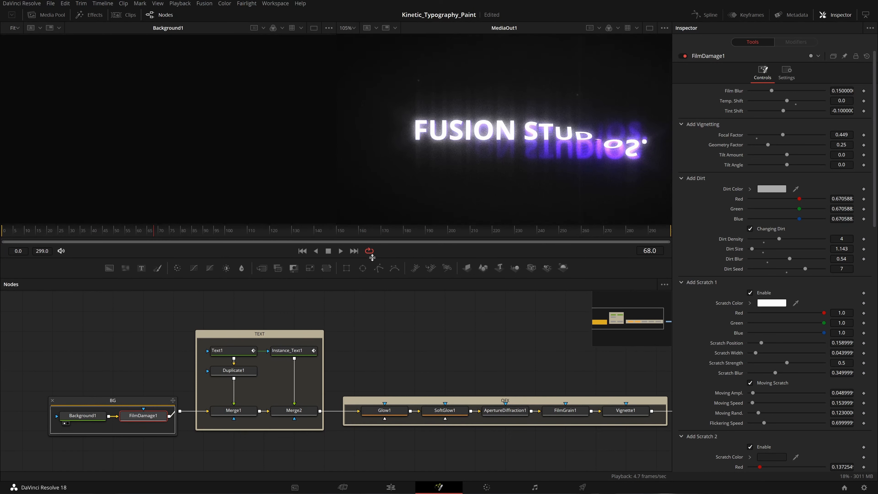
- Check Background1's color values without changing them, and preview FilmDamage1 beside MediaOut1
click(92, 416)
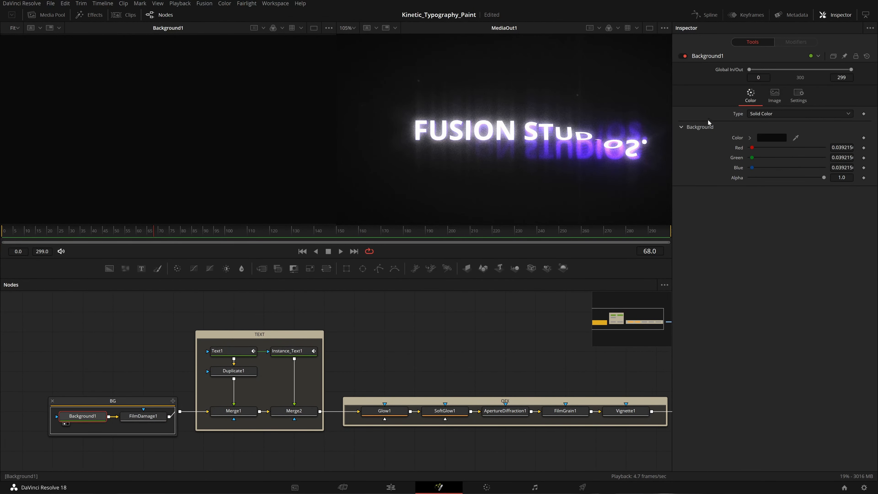
click(771, 137)
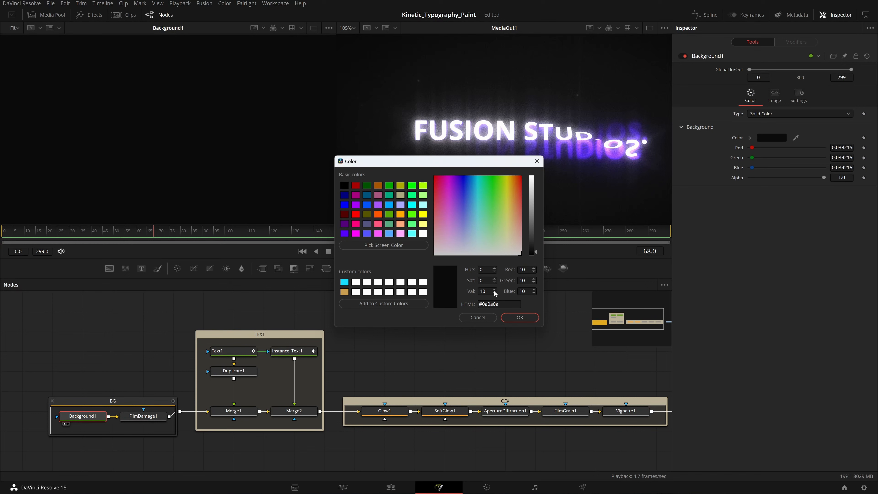
click(478, 317)
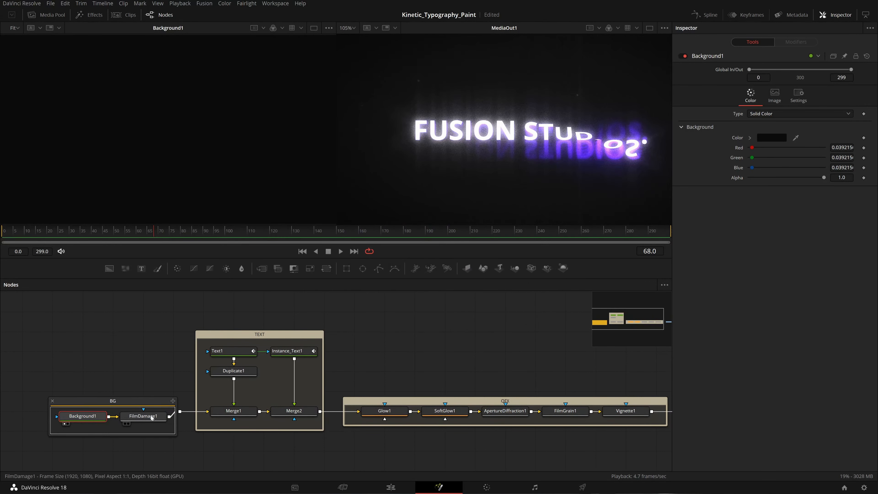
drag(152, 422, 170, 182)
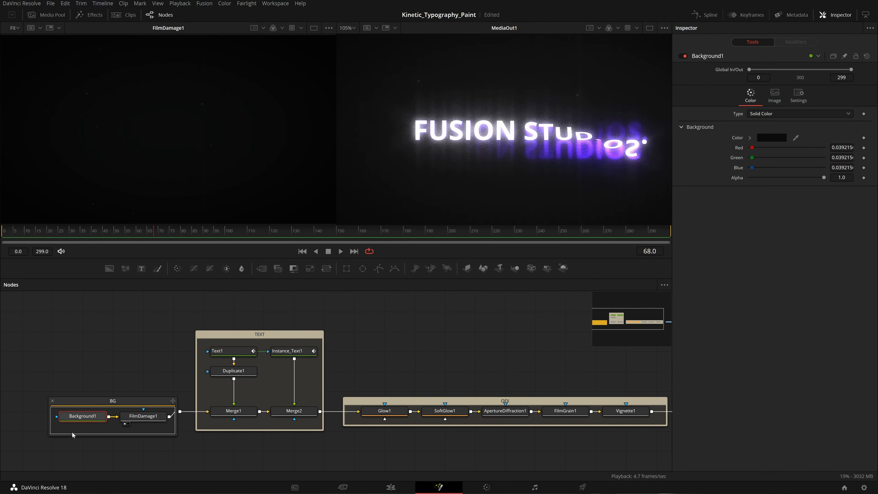
- Preview Text1 beside MediaOut1 and review its text settings and Follower modifier timing
drag(234, 410, 276, 180)
drag(221, 351, 201, 181)
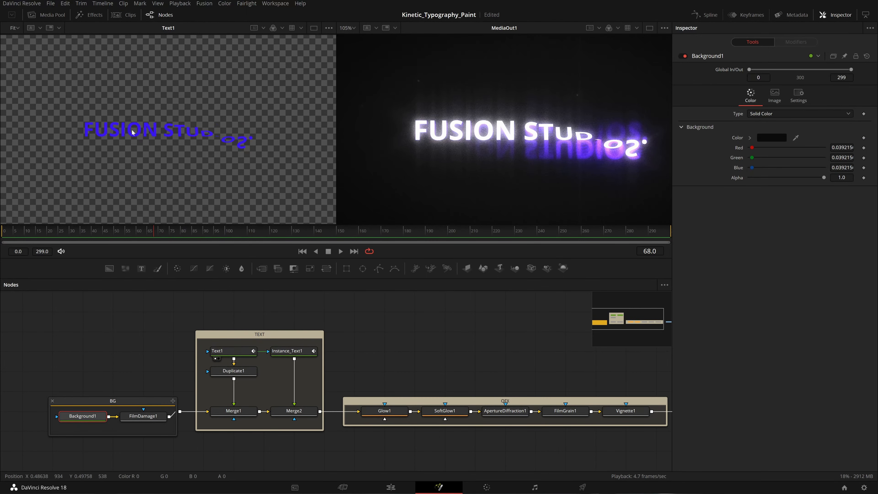
click(232, 350)
click(719, 95)
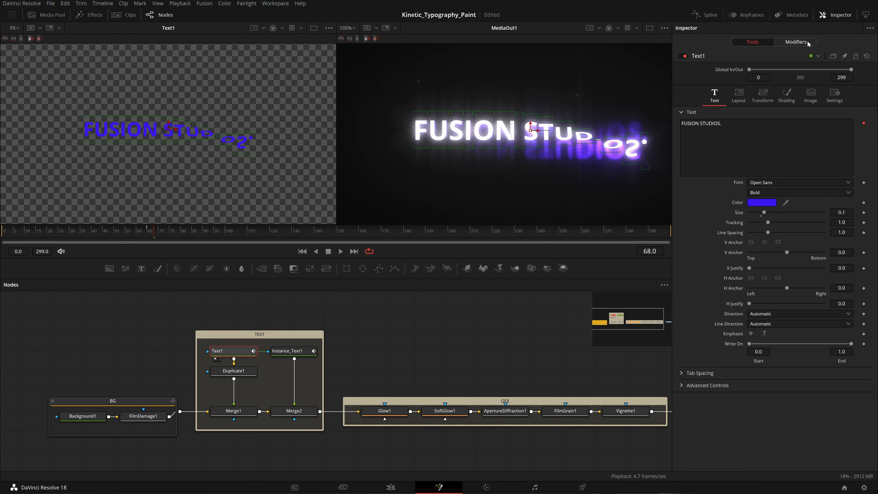
click(795, 41)
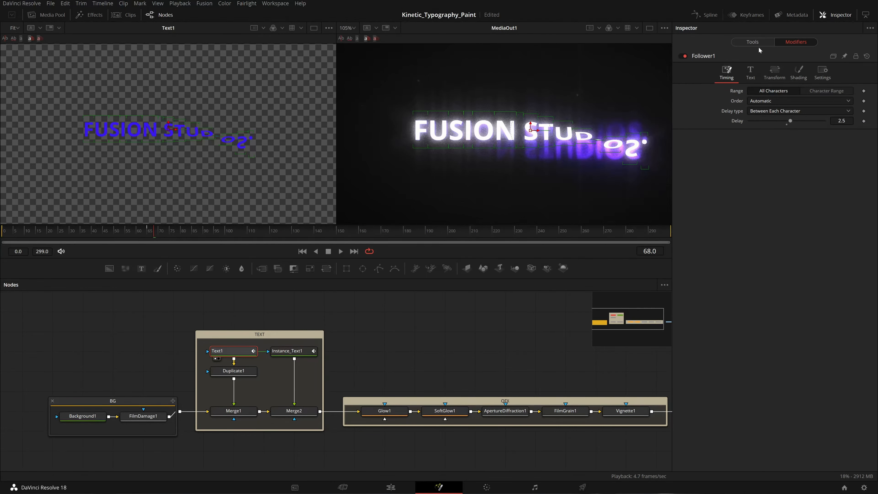
click(752, 42)
- Preview Duplicate1, Merge1, Instance_Text1 and Merge2 beside MediaOut1 to review how the TEXT section builds up
drag(245, 370, 202, 172)
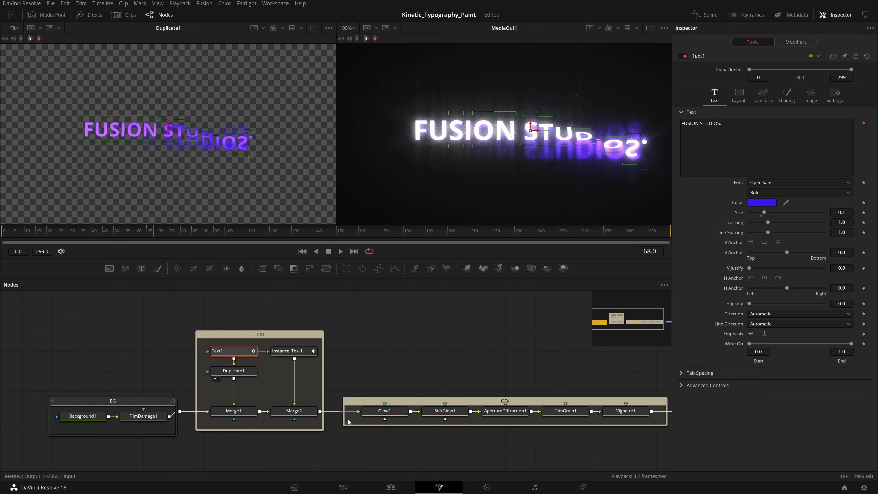
drag(235, 408, 202, 113)
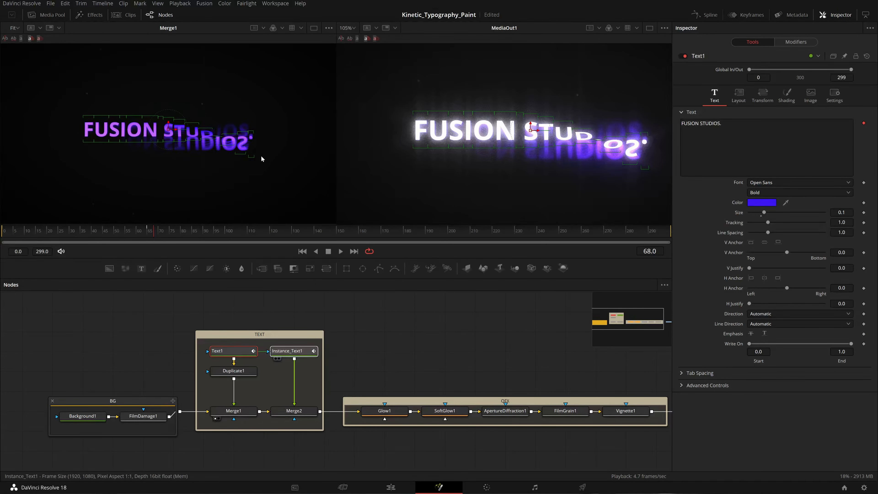
key(1)
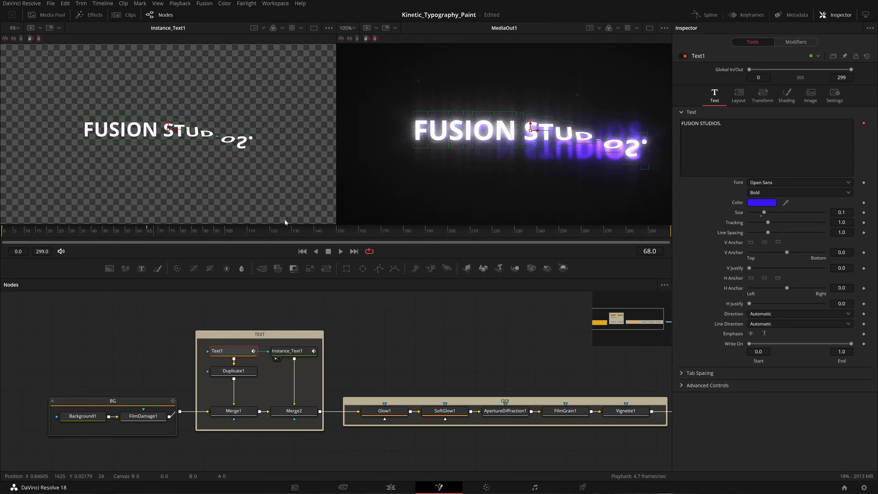
click(306, 351)
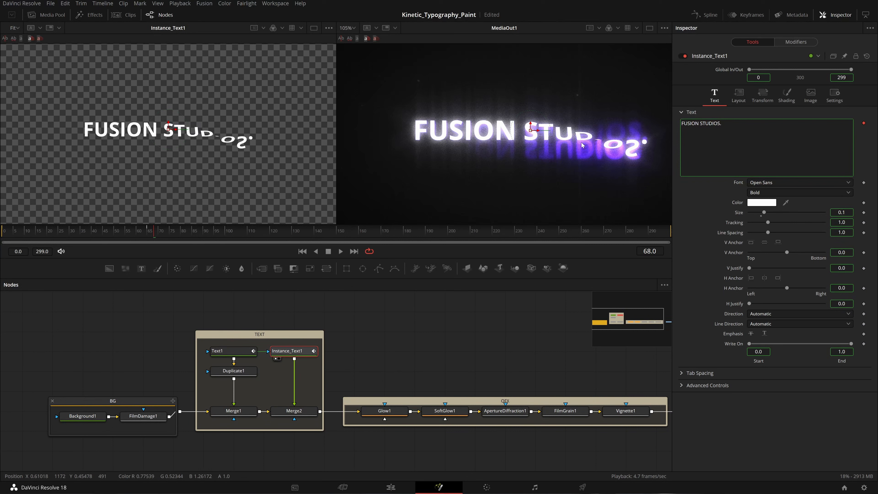
drag(259, 294, 215, 429)
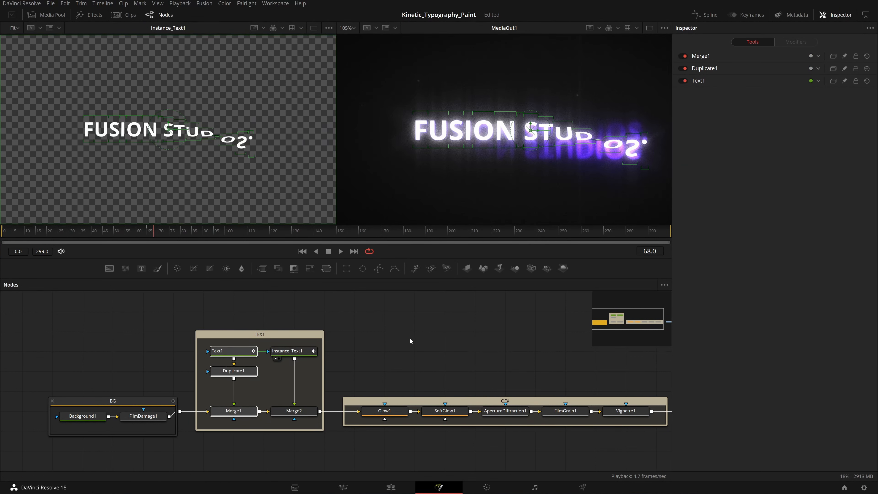
drag(293, 411, 282, 187)
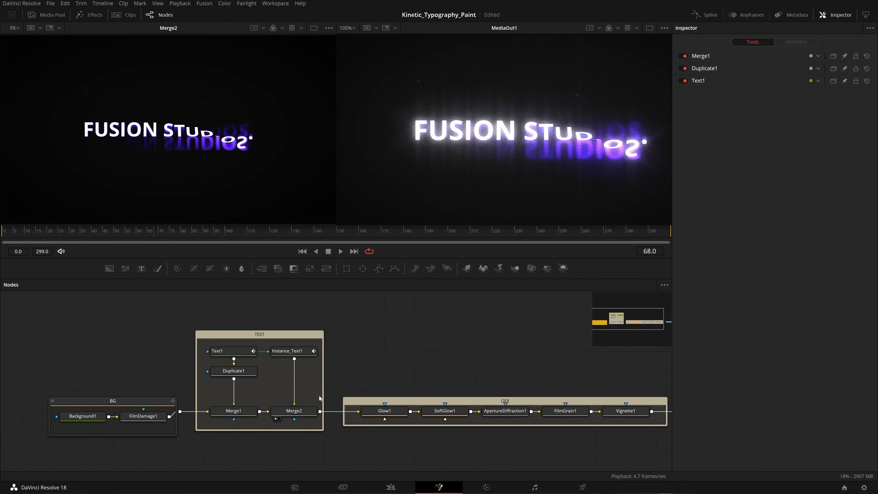
- Preview each effect node in turn beside MediaOut1: Glow1, SoftGlow1, ApertureDiffraction1, FilmGrain1 and Vignette1
drag(406, 358, 279, 360)
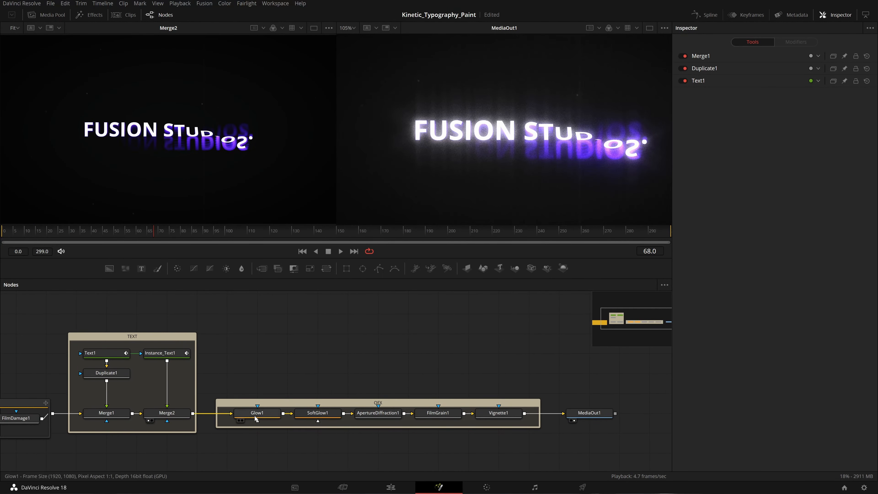
drag(257, 413, 263, 187)
drag(314, 377, 200, 386)
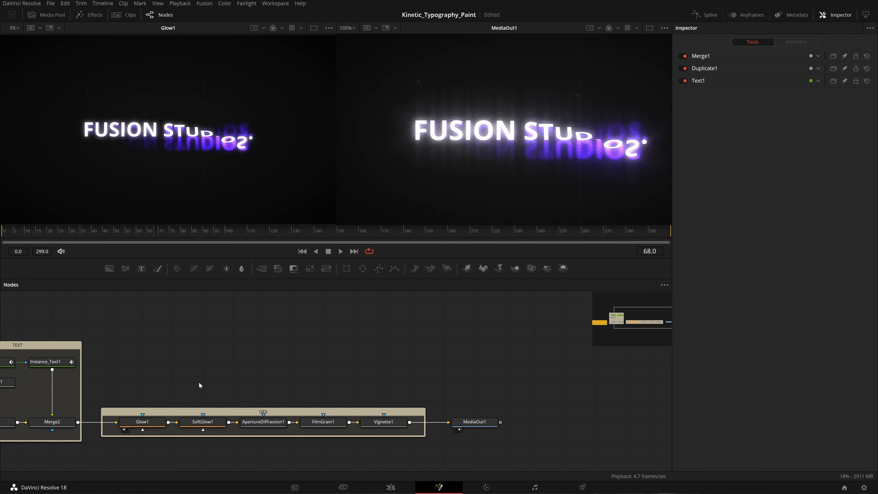
drag(206, 423, 239, 194)
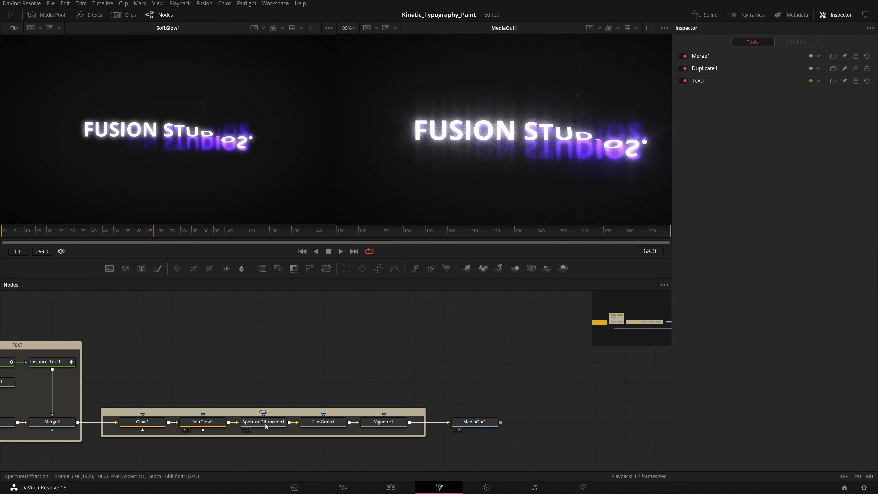
drag(265, 423, 254, 200)
drag(248, 331, 151, 324)
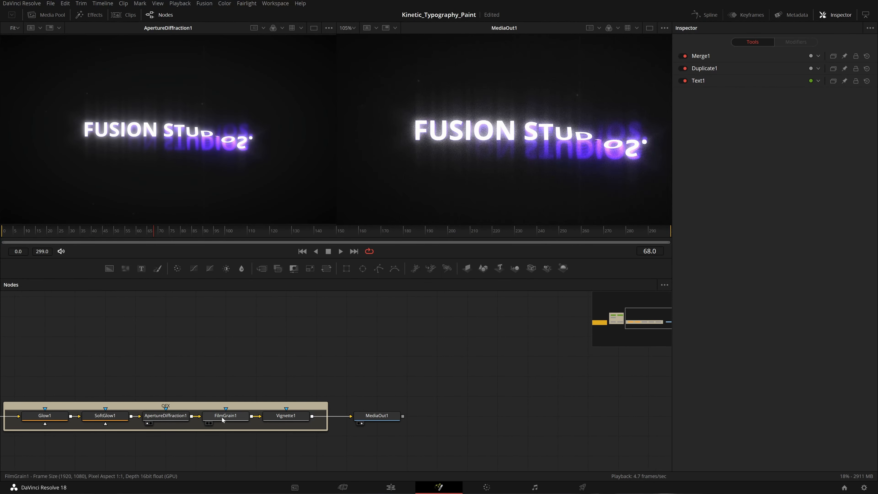
drag(223, 420, 208, 118)
drag(272, 421, 226, 170)
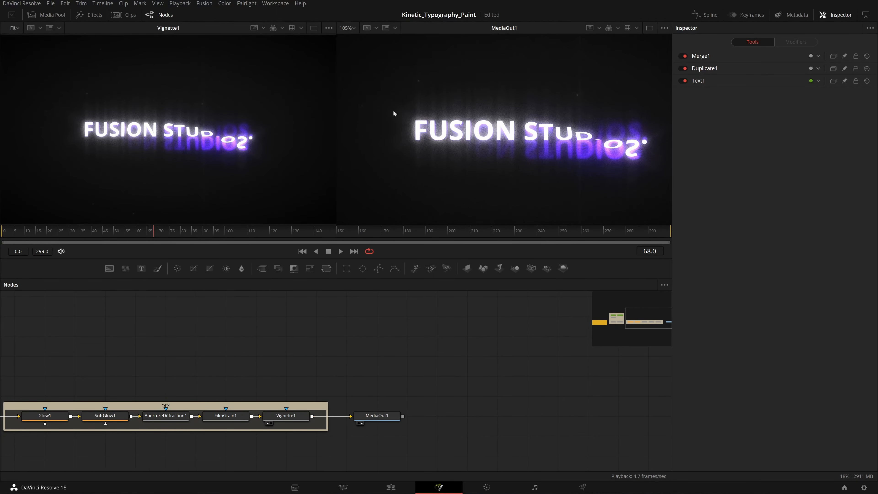
- Enlarge the viewer area above the node editor and fit MediaOut1's image in its viewer
drag(405, 277, 404, 361)
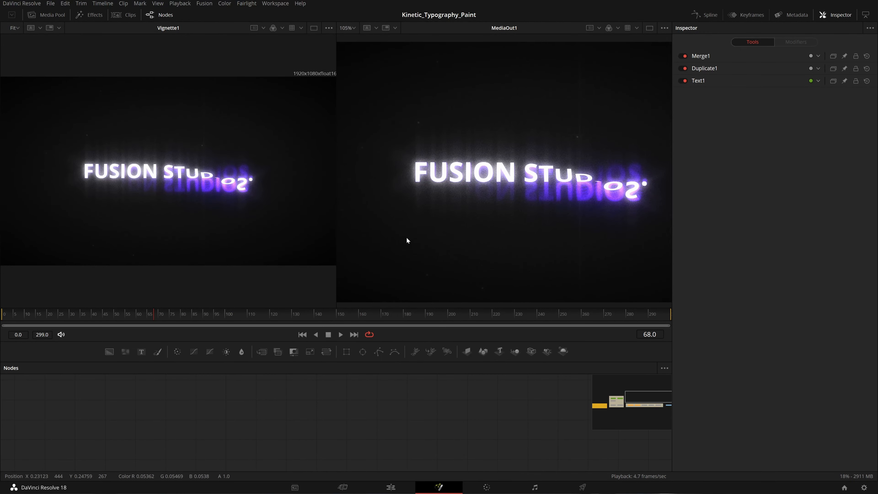
key(ctrl+f)
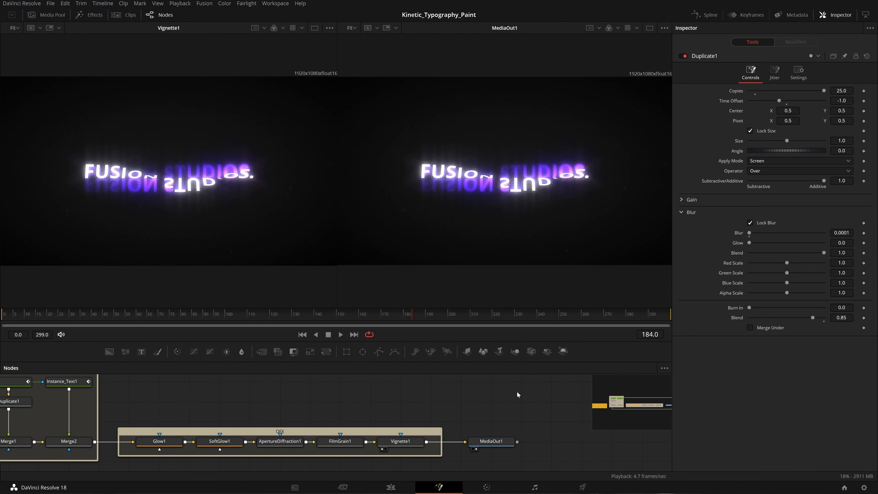